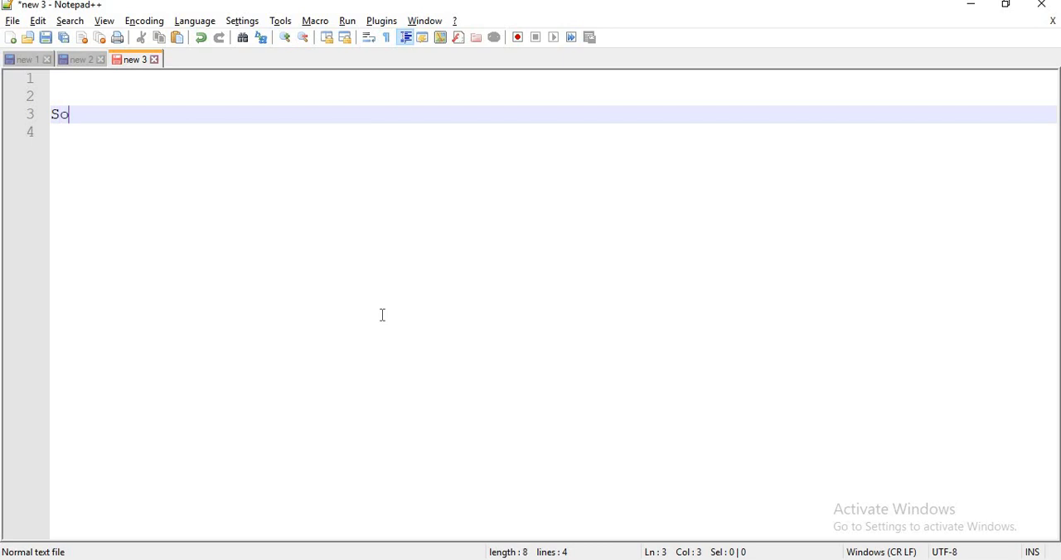
# Complete the third line of the note so it reads "Source Server : SQL 2012 .. SSIS 2012"
pyautogui.write('rver :')
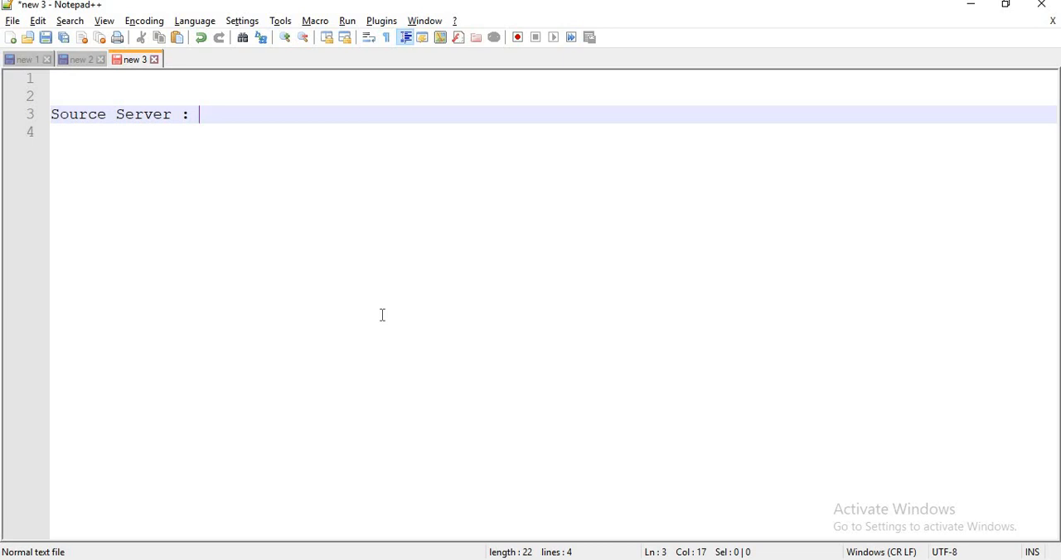
pyautogui.write('SQL 2012 ')
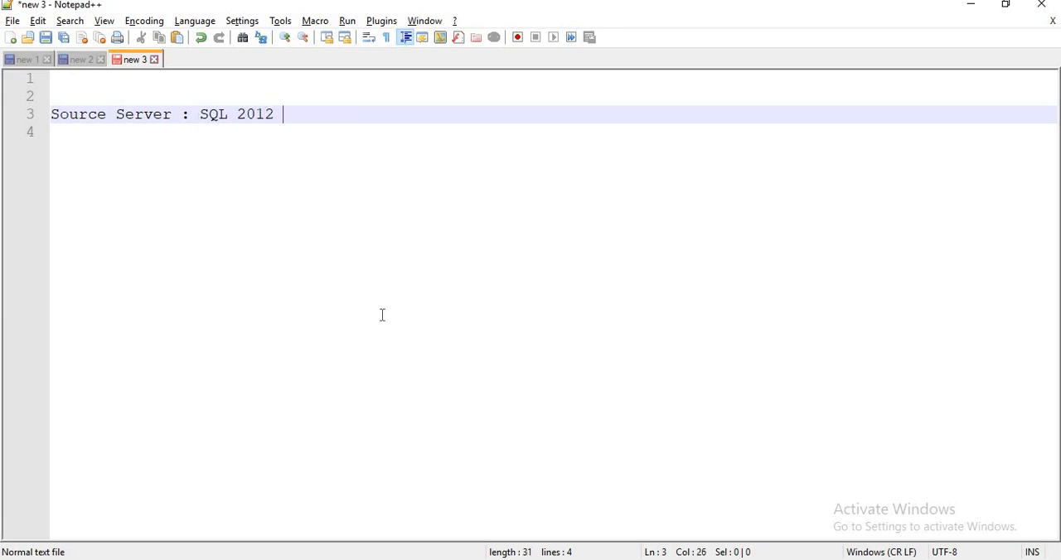
pyautogui.write('.. SSIS 2012')
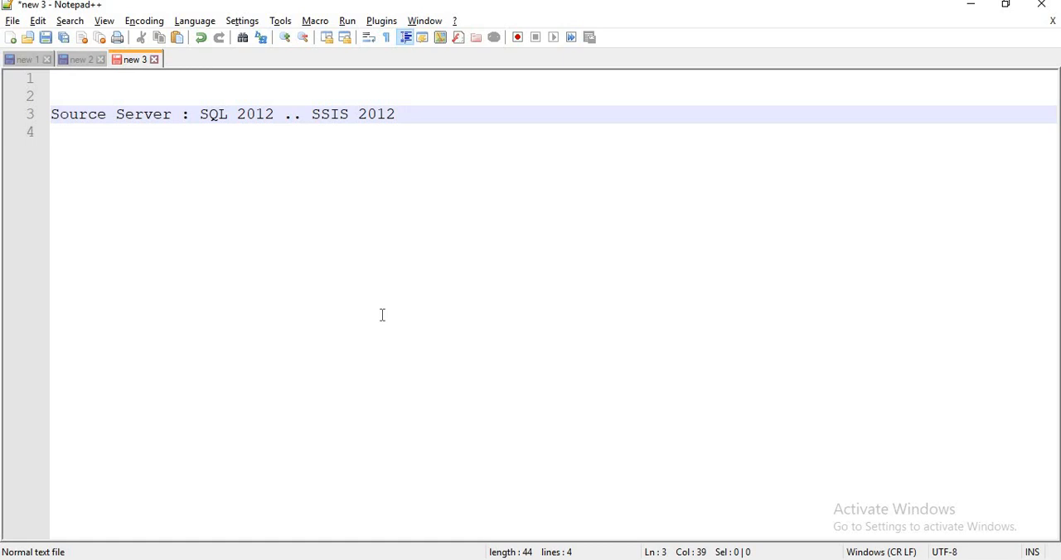
# Add the line "Target Server : SQL 2016 -- SSIS 2016" below the source server line, separated by a blank line
pyautogui.press('Return')
pyautogui.press('Return')
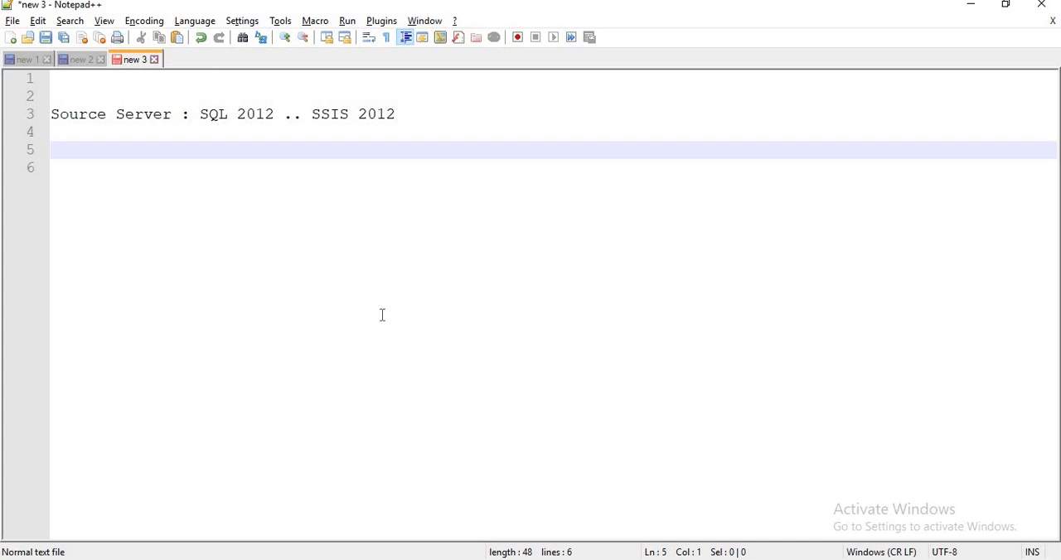
pyautogui.write('Target Server : n')
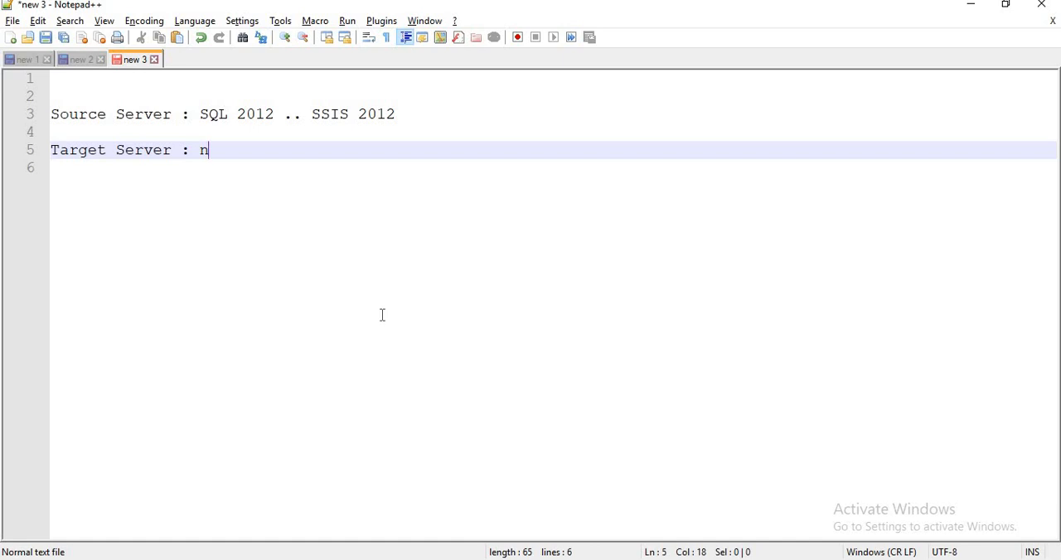
pyautogui.press('BackSpace')
pyautogui.write('S')
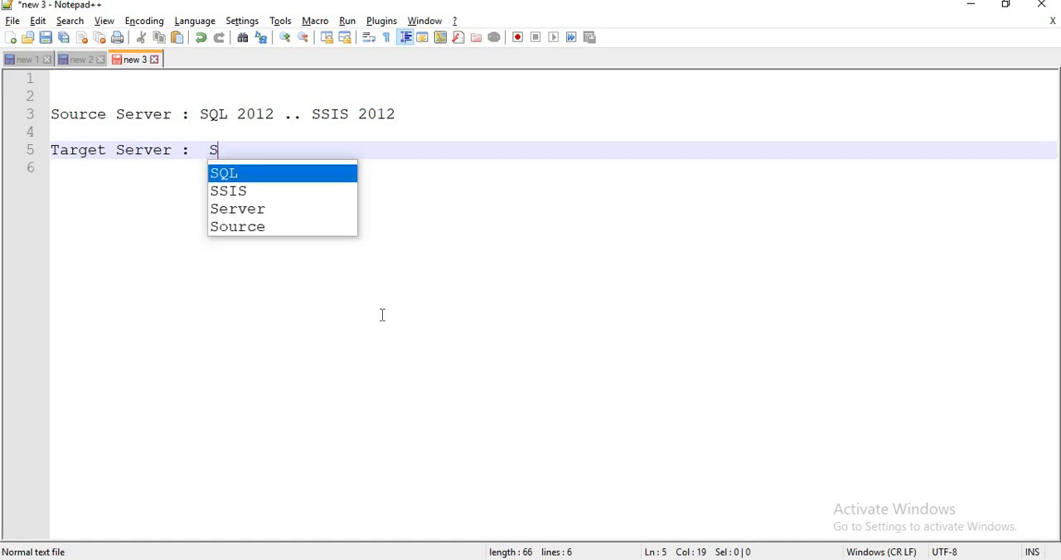
pyautogui.write('QL 2016 ')
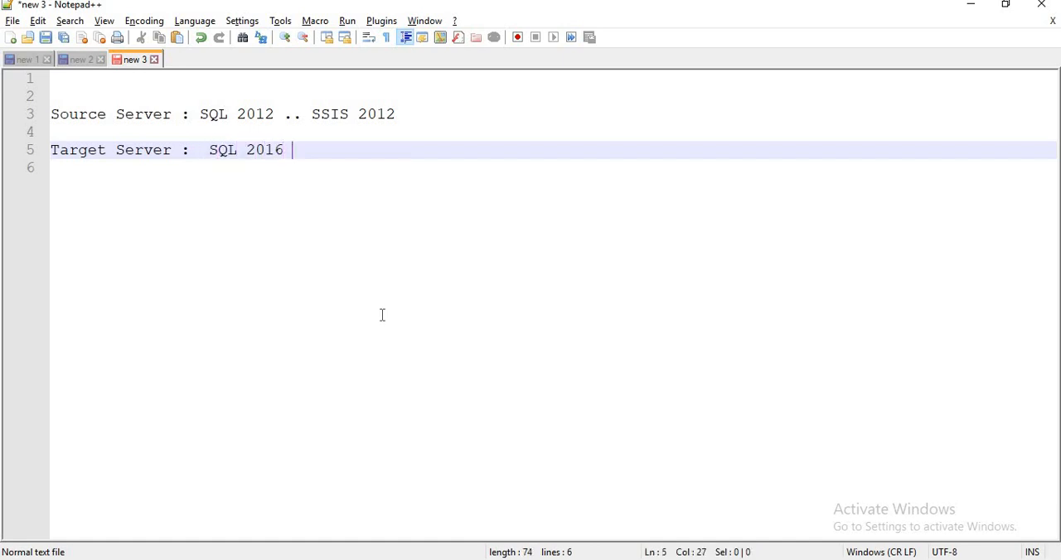
pyautogui.write('-- S')
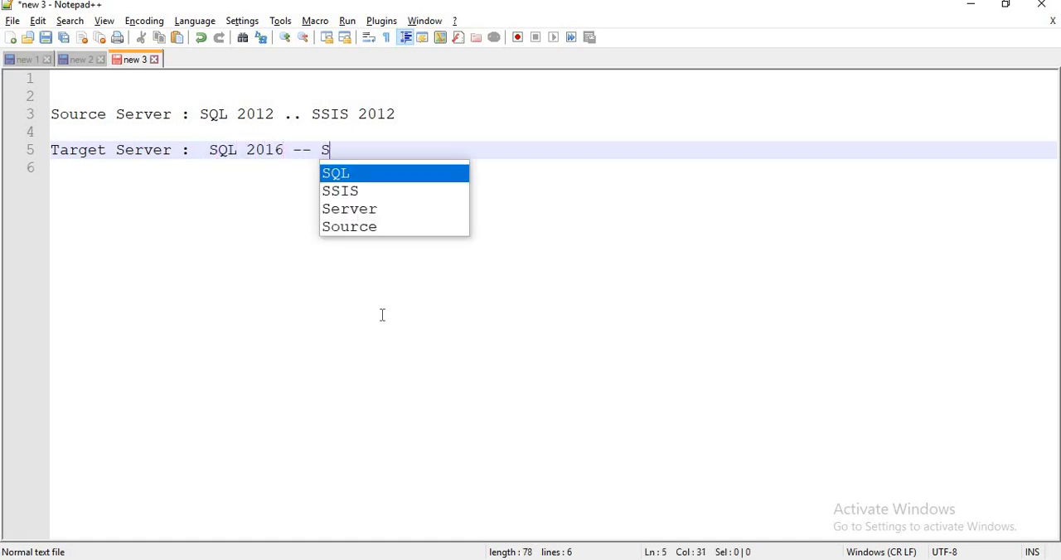
pyautogui.write('SIS 2016')
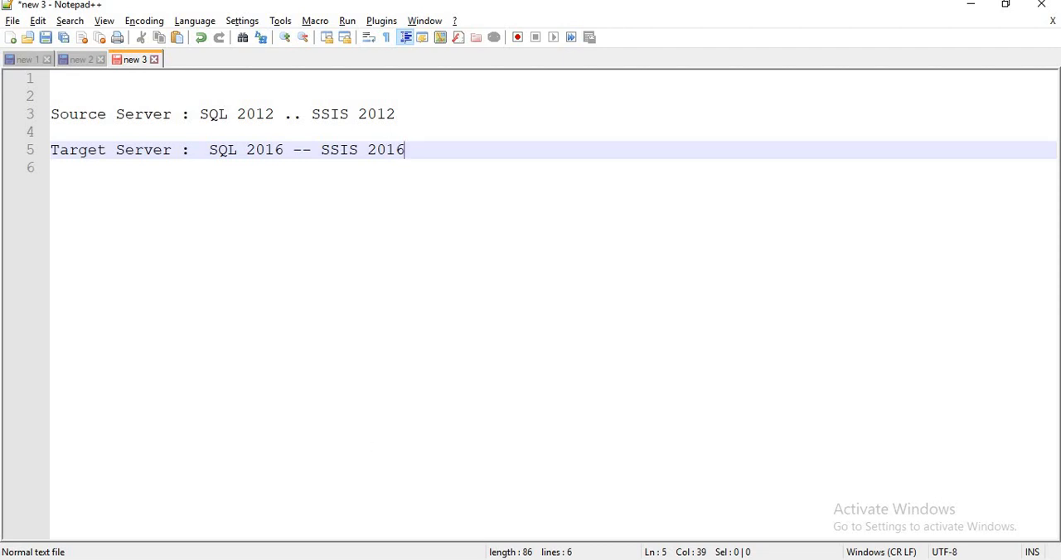
# In File Explorer's 2017 folder, collapse the navigation tree and widen the Type column to read the Migration file's type, then return to Notepad++
pyautogui.click(320, 535)
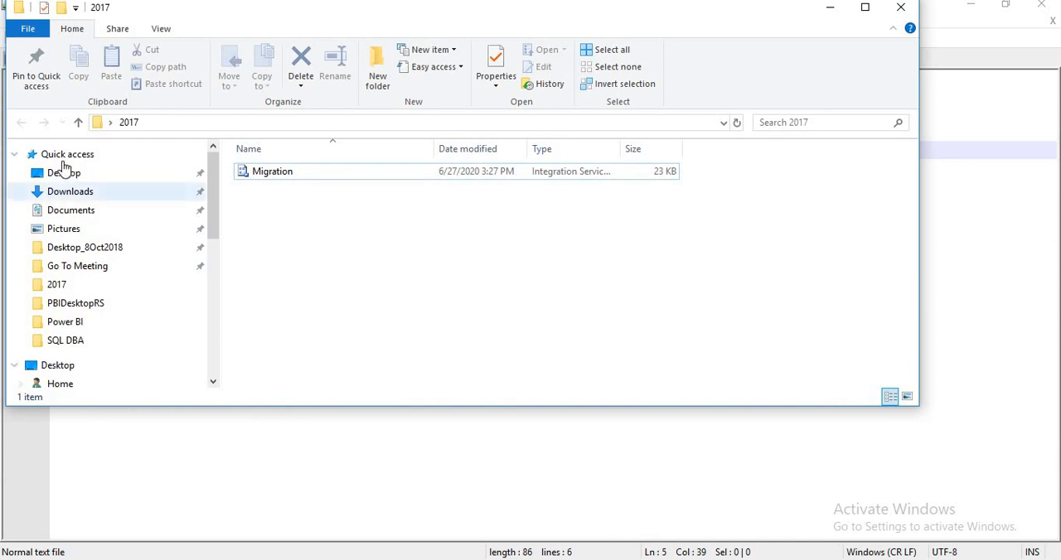
pyautogui.click(14, 154)
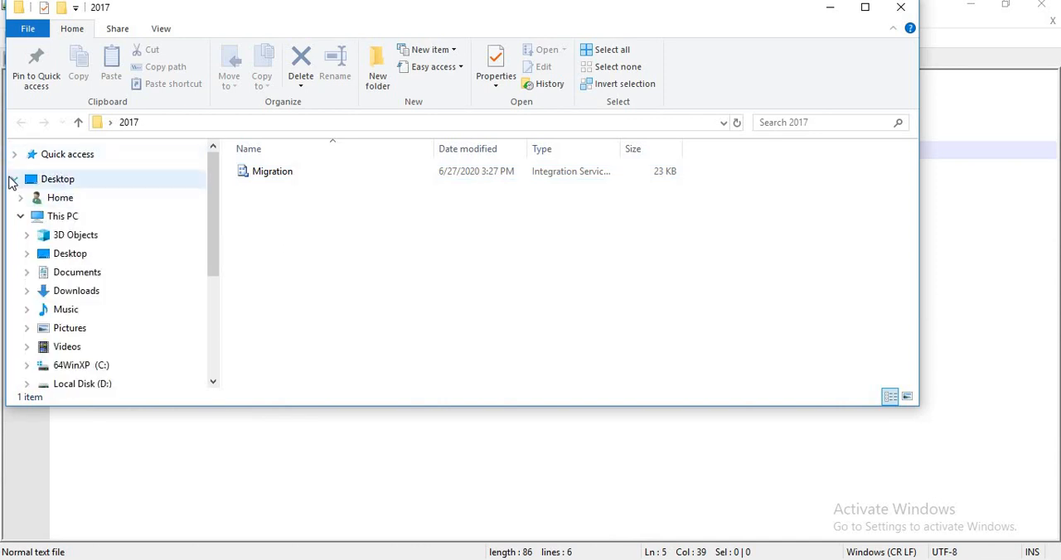
pyautogui.click(14, 179)
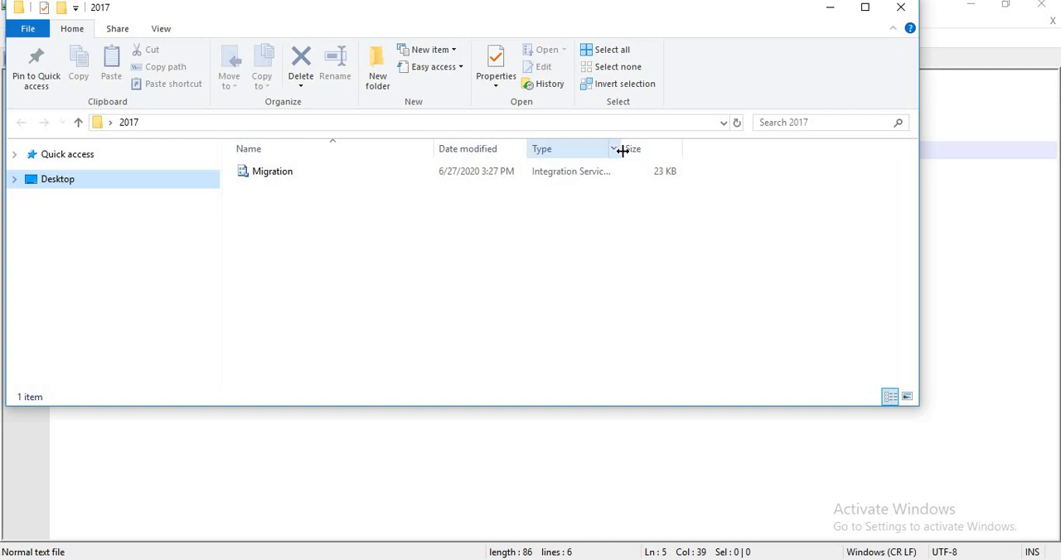
pyautogui.moveTo(621, 151); pyautogui.dragTo(755, 154)
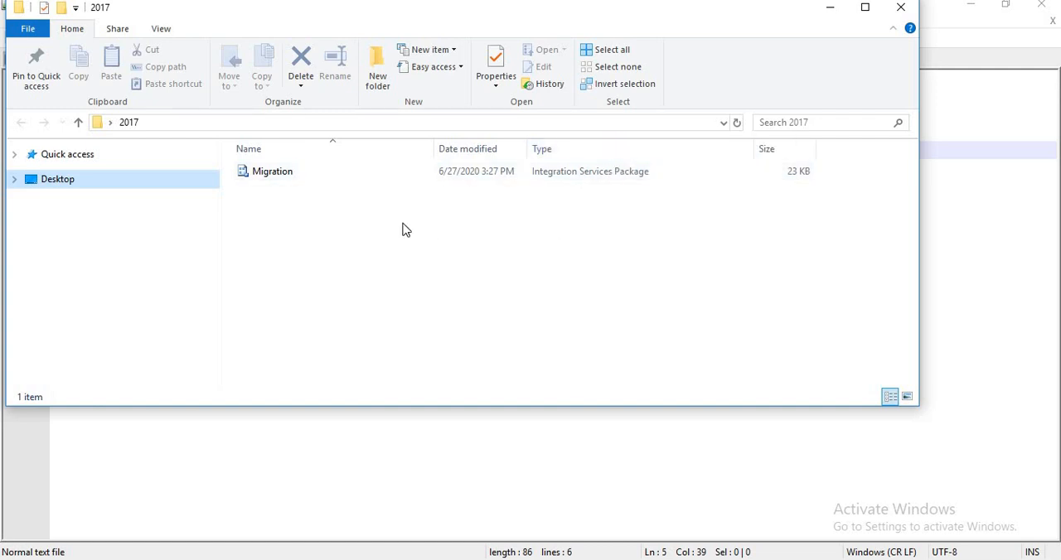
pyautogui.click(433, 549)
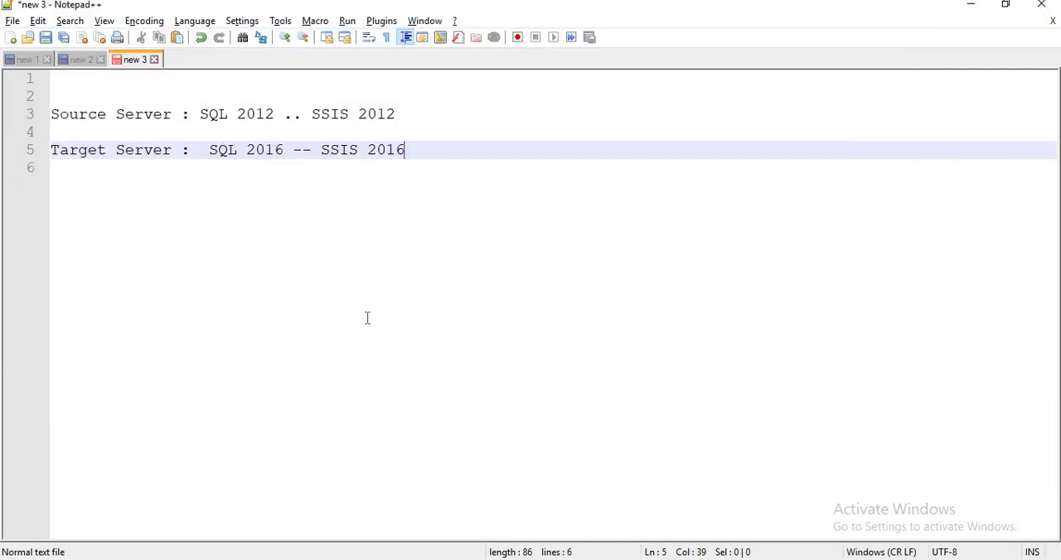
# Add the heading "PackageFormatVersion" below the target server line, leaving a blank line between them
pyautogui.press('Return')
pyautogui.press('Return')
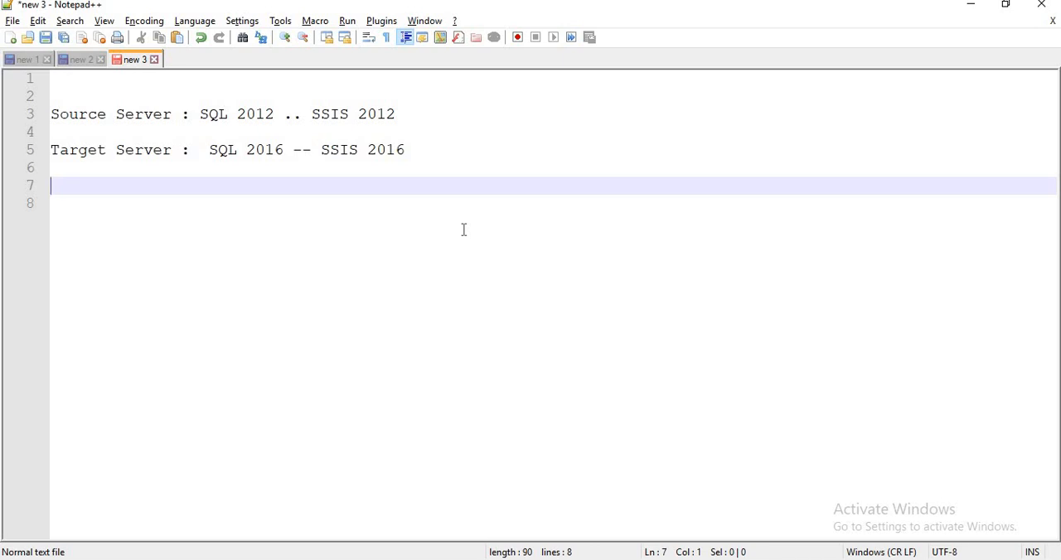
pyautogui.write('PackageF')
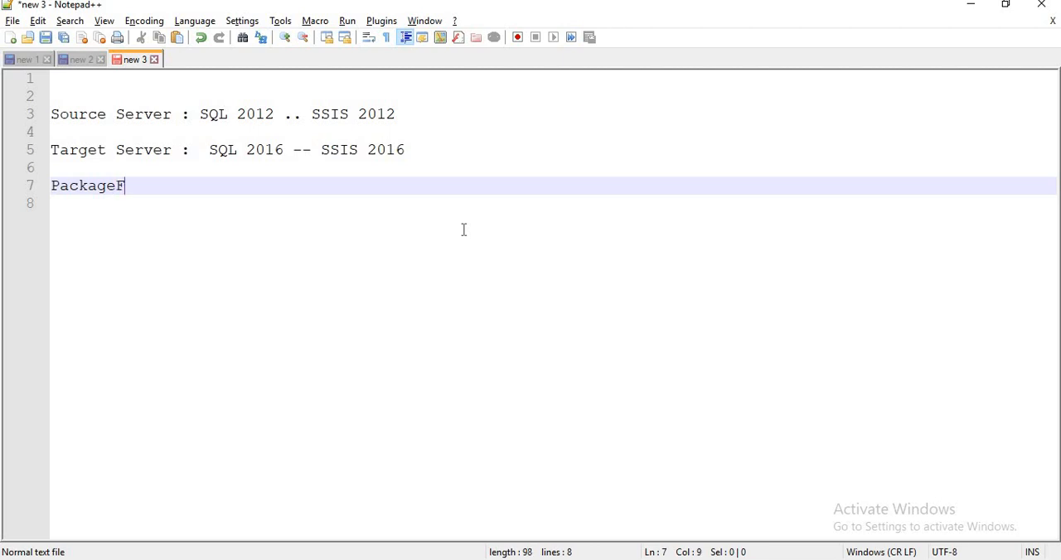
pyautogui.write('ormatVersio')
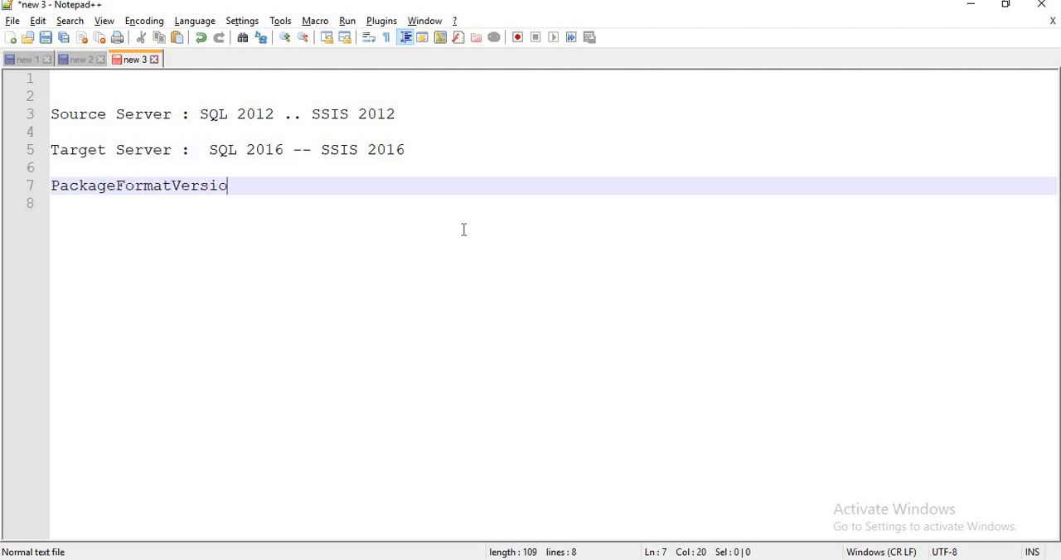
pyautogui.write('n')
# List the format versions under the heading as "2012 ---> 6", "2016 --> 8" and "2017 --> 8" on separate lines
pyautogui.press('Return')
pyautogui.press('Return')
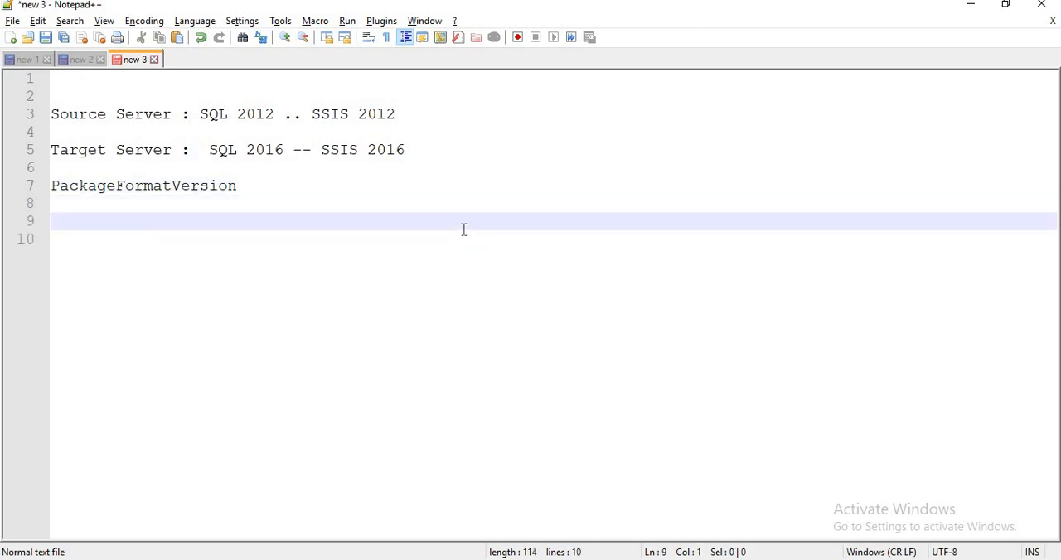
pyautogui.write('2012 ---> 6')
pyautogui.press('Return')
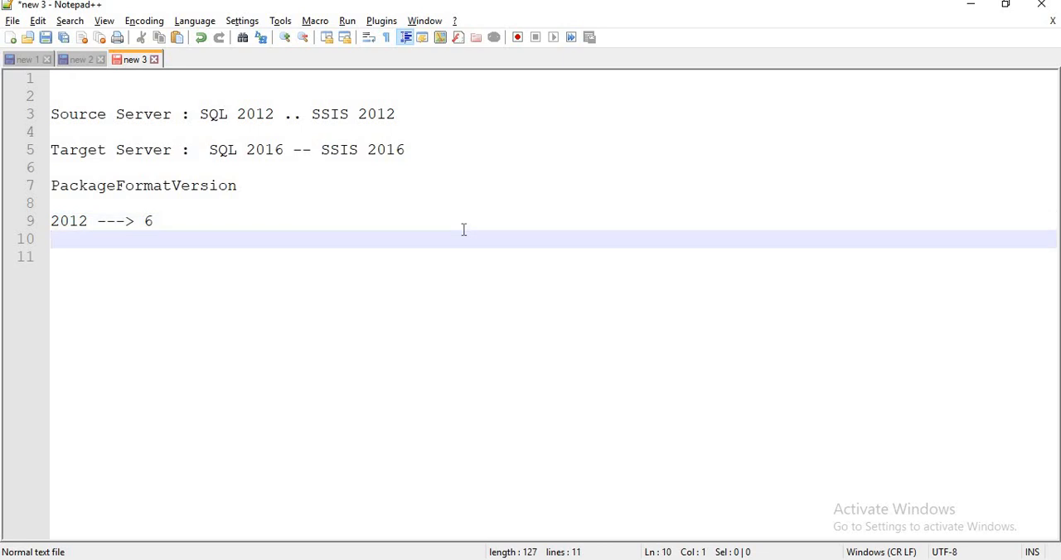
pyautogui.write('2016 --> 8')
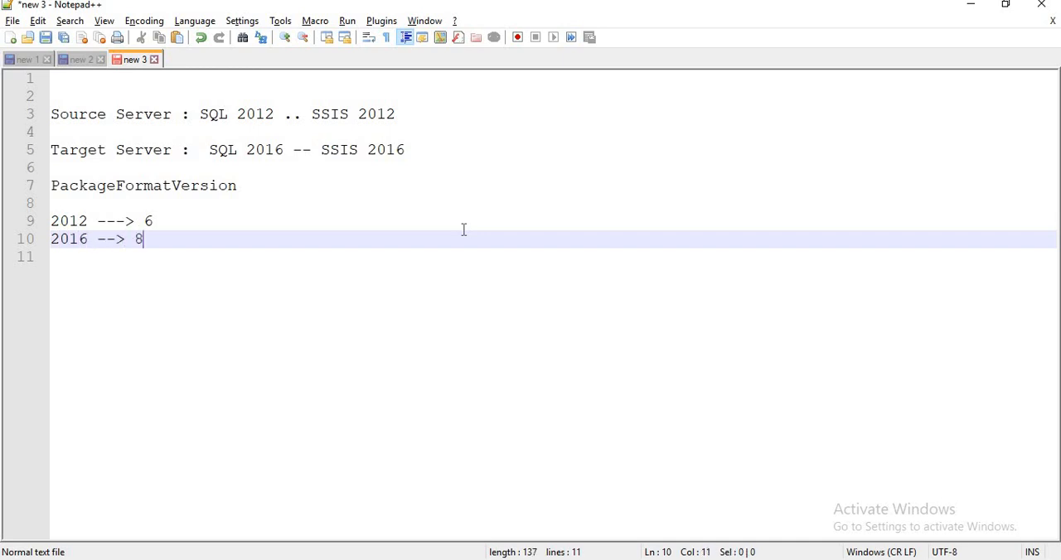
pyautogui.press('Return')
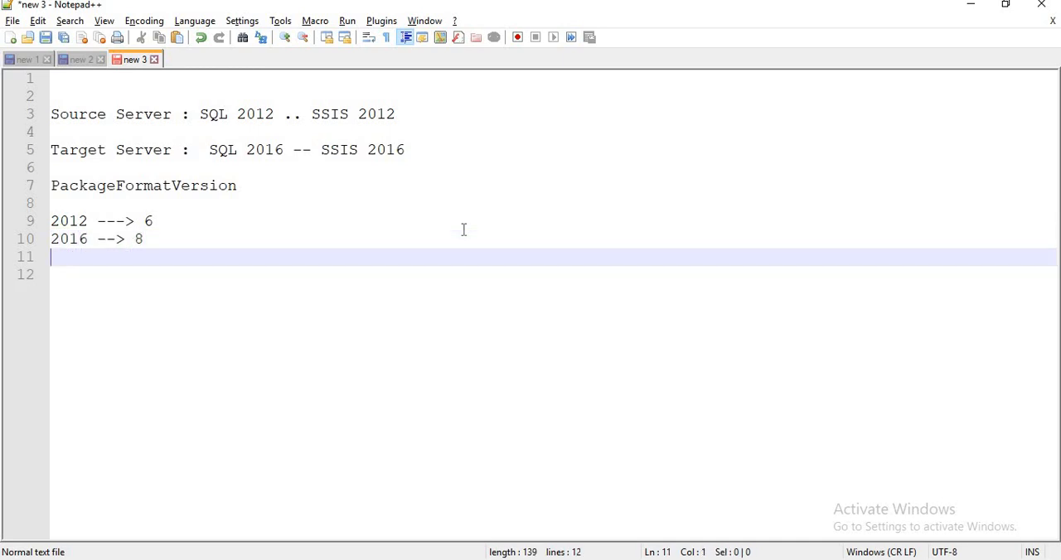
pyautogui.write('2017 --> 8')
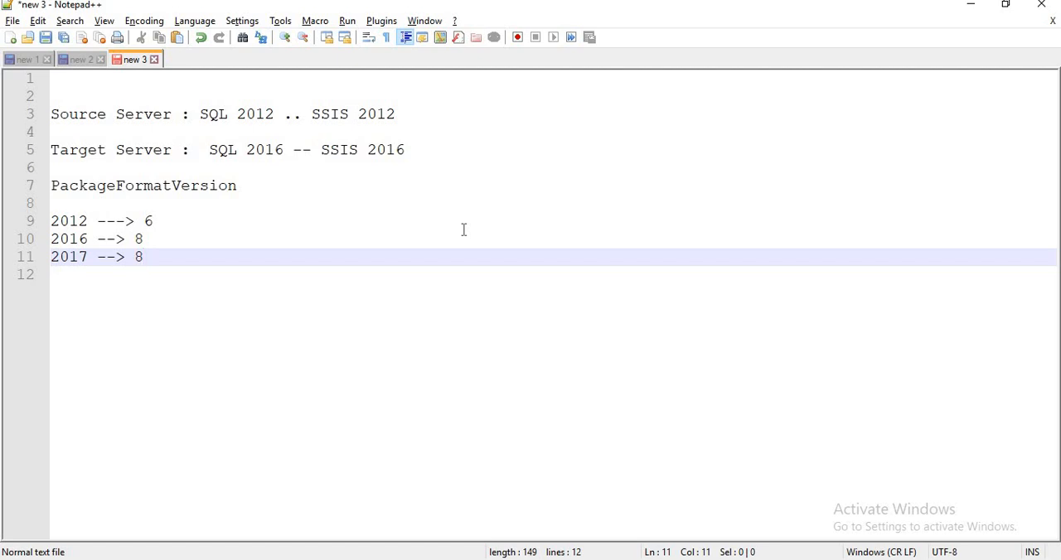
# Append "-- 11" to the 2012 format version line and "-- 14" to the 2016 line
pyautogui.click(230, 227)
pyautogui.write('-- ')
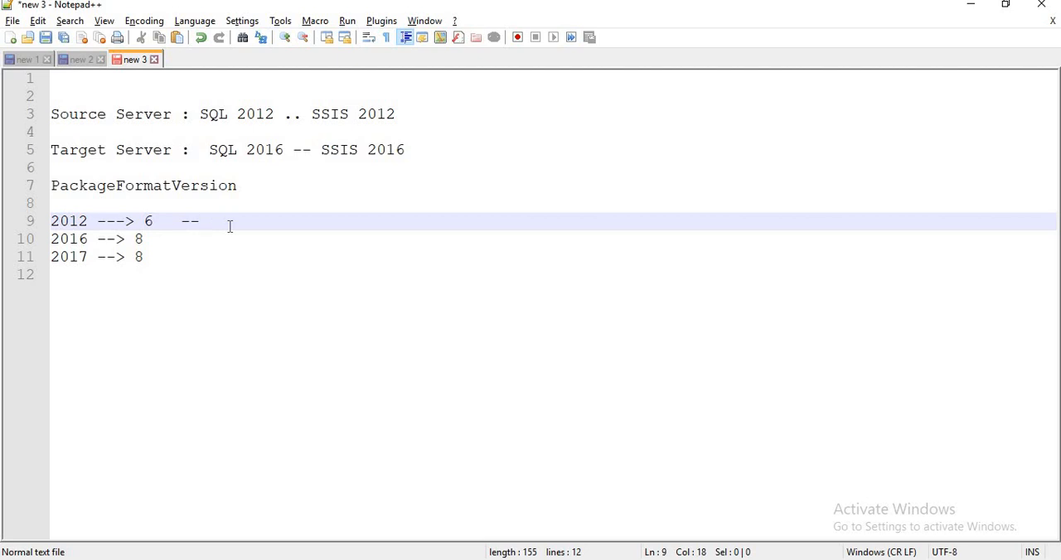
pyautogui.write('11')
pyautogui.click(213, 242)
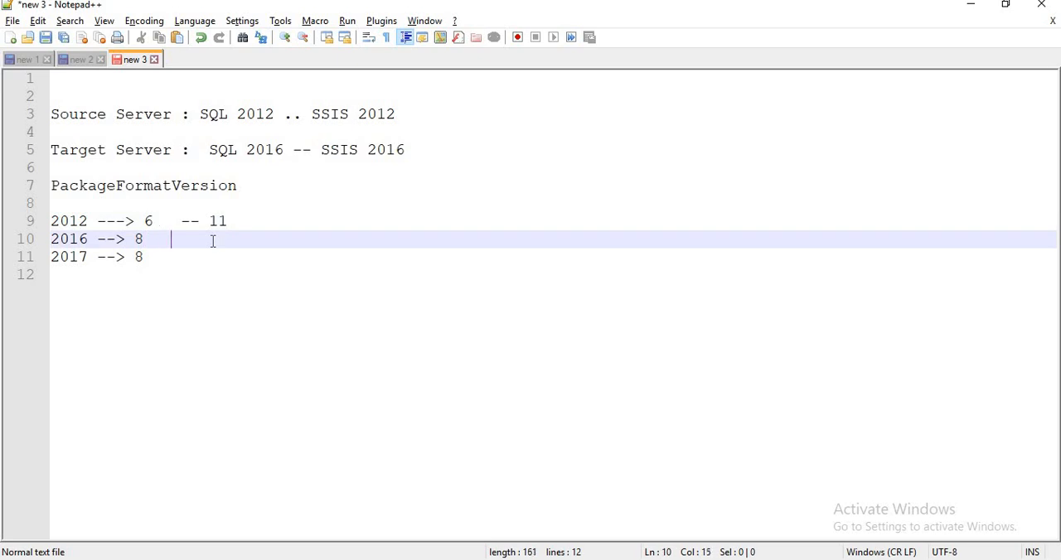
pyautogui.write('--')
pyautogui.write('14')
pyautogui.click(149, 219)
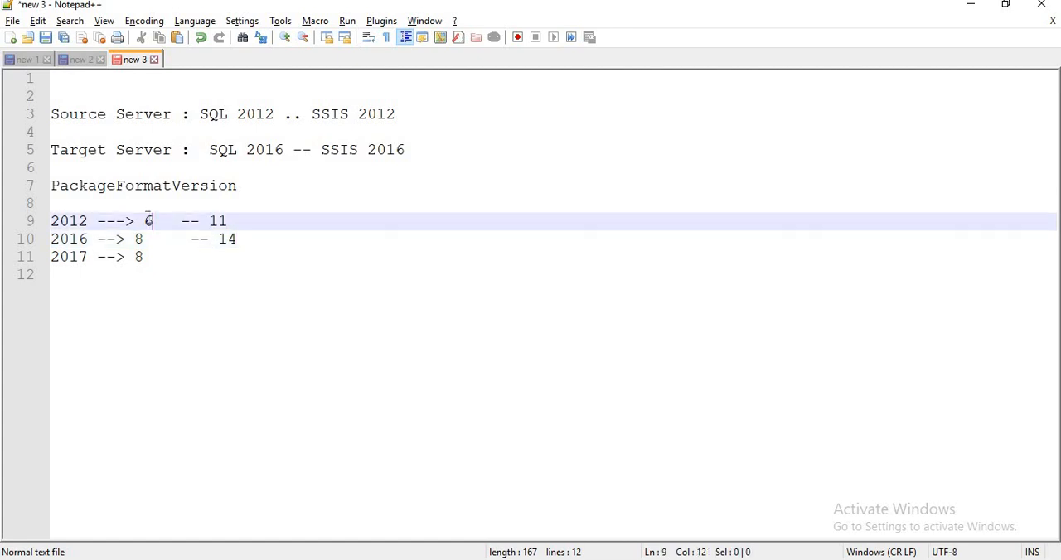
pyautogui.hotkey('shift', 'Left')
pyautogui.click(145, 238)
pyautogui.hotkey('shift', 'Left')
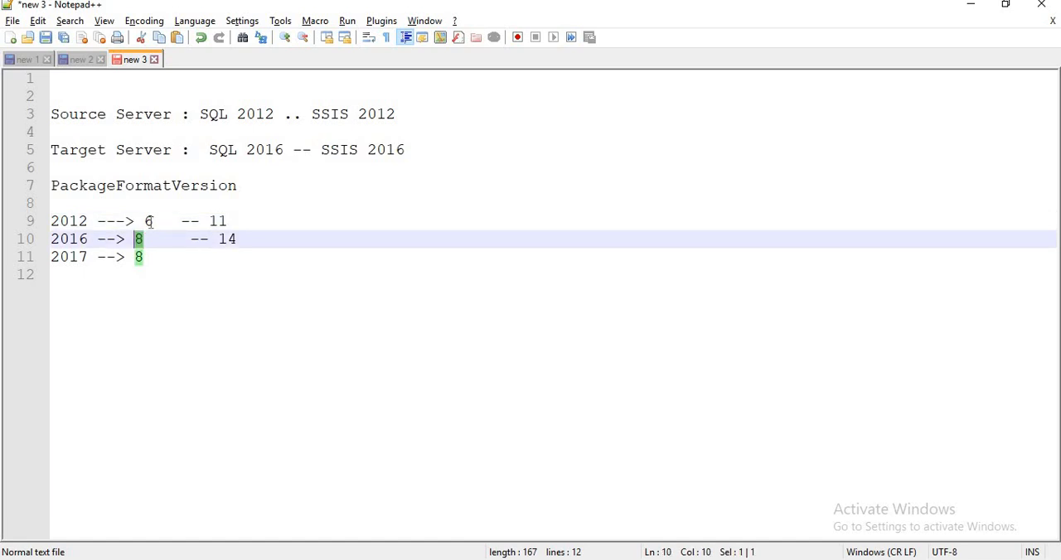
pyautogui.click(150, 221)
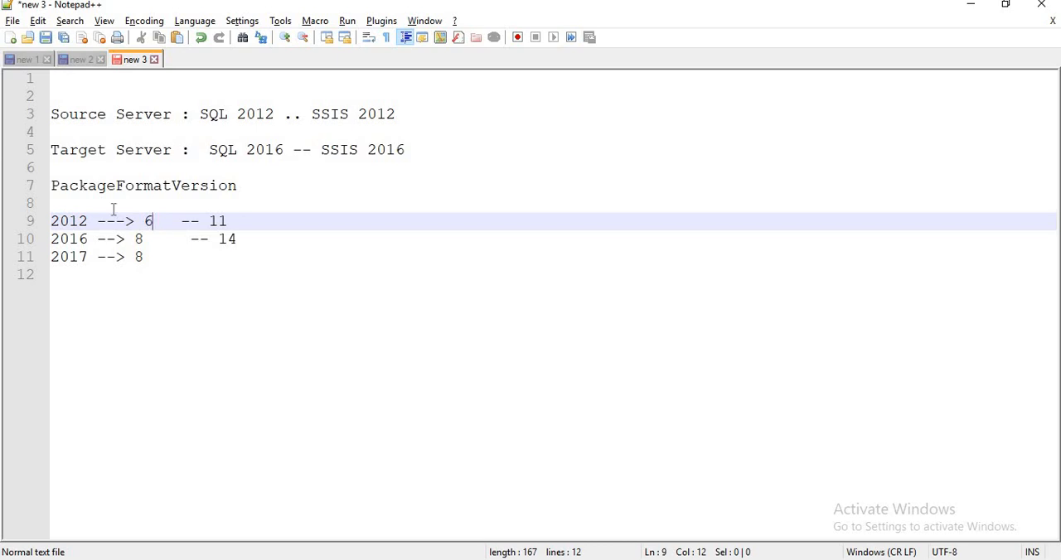
# Enter "2005 -- 2" on the blank line between the PackageFormatVersion heading and the 2012 entry
pyautogui.click(82, 205)
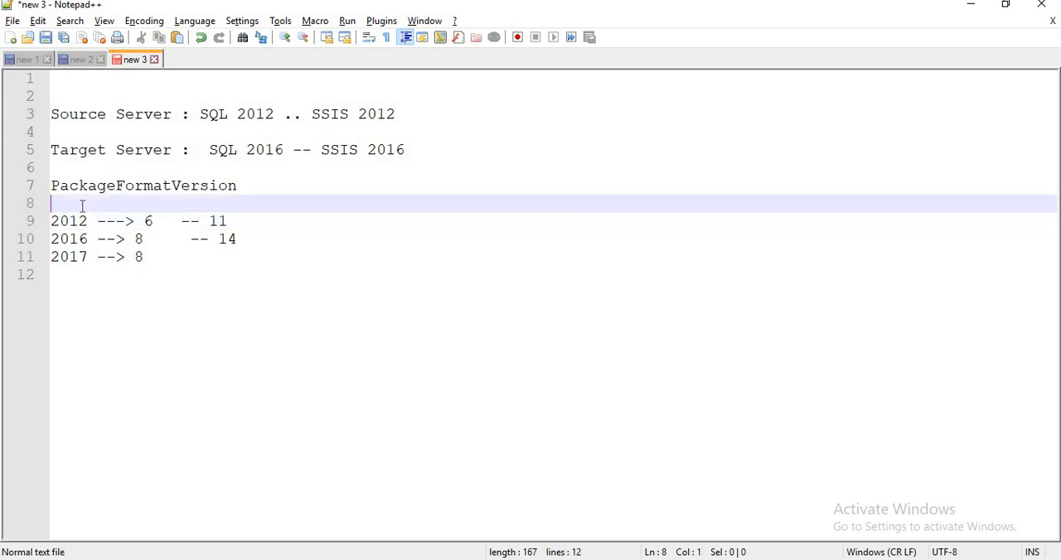
pyautogui.write('2005 --')
pyautogui.write('2')
pyautogui.moveTo(235, 186); pyautogui.dragTo(58, 186)
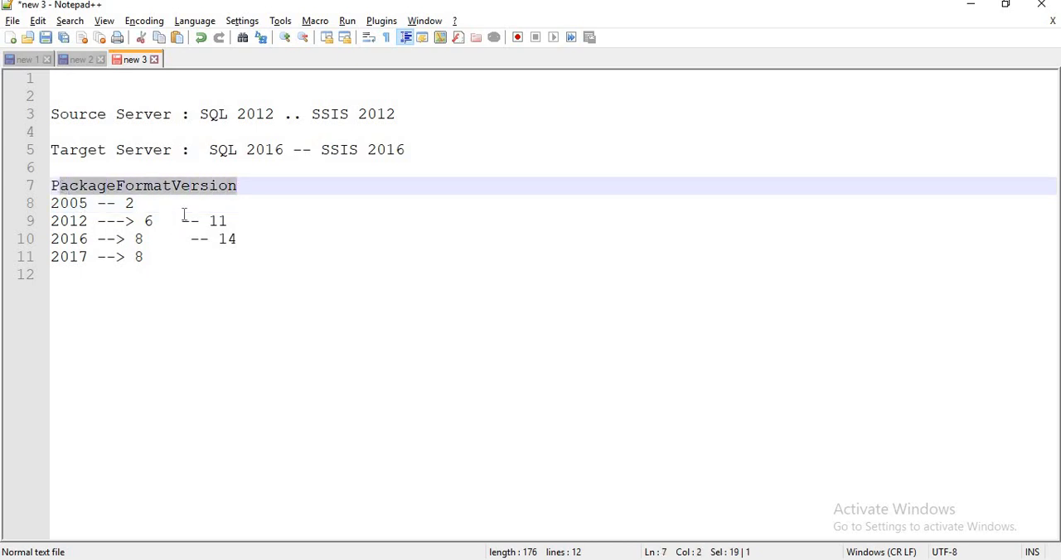
pyautogui.click(175, 284)
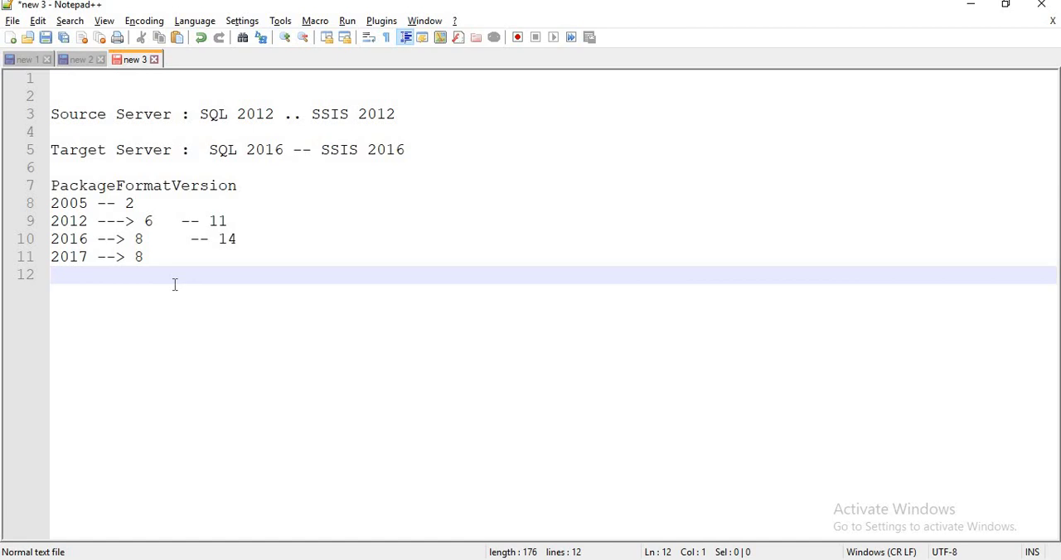
pyautogui.moveTo(201, 114); pyautogui.dragTo(407, 116)
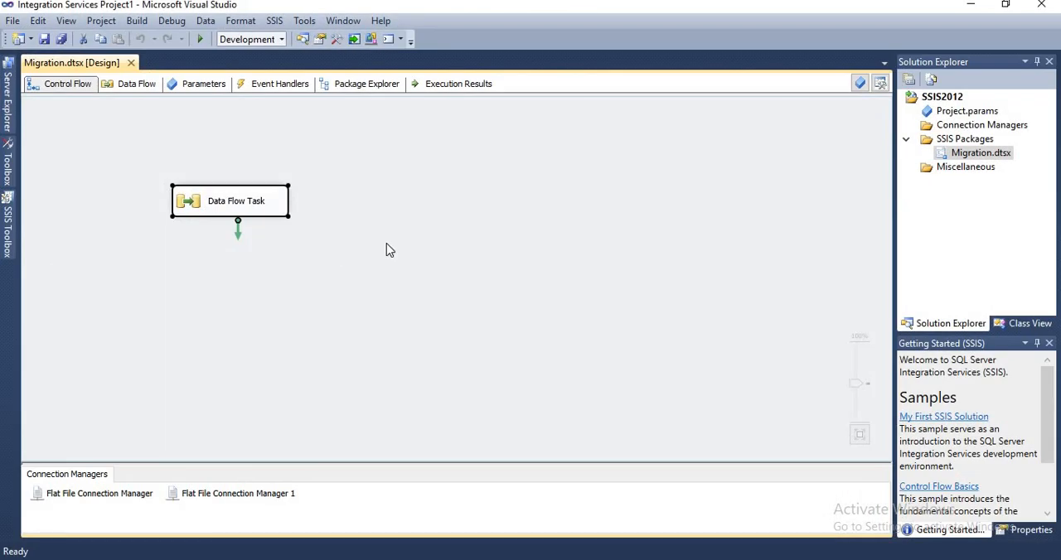
pyautogui.click(386, 245)
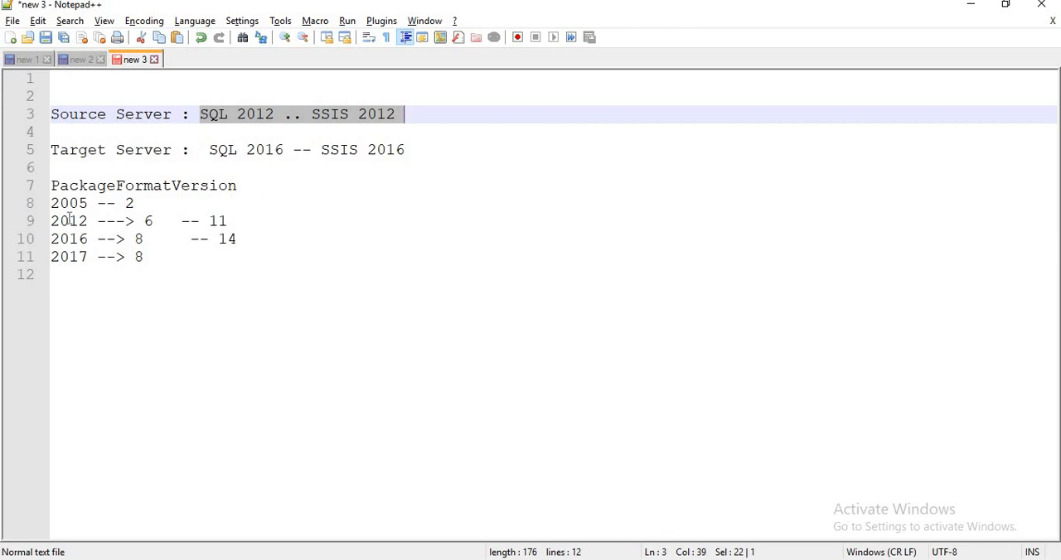
pyautogui.moveTo(53, 191); pyautogui.dragTo(238, 186)
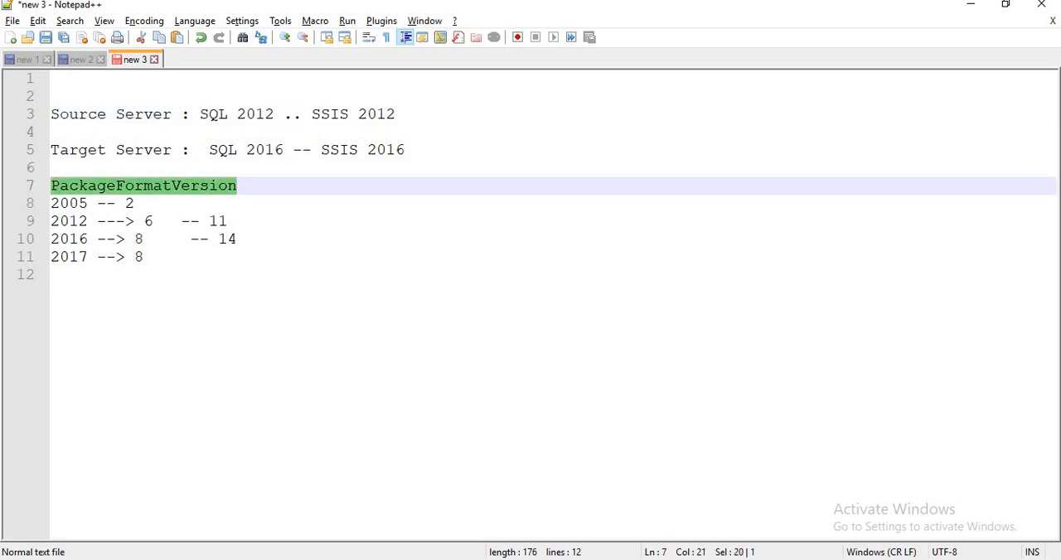
# Switch to the SSIS2012 project in Visual Studio and execute the Migration.dtsx package
pyautogui.hotkey('alt', 'Tab')
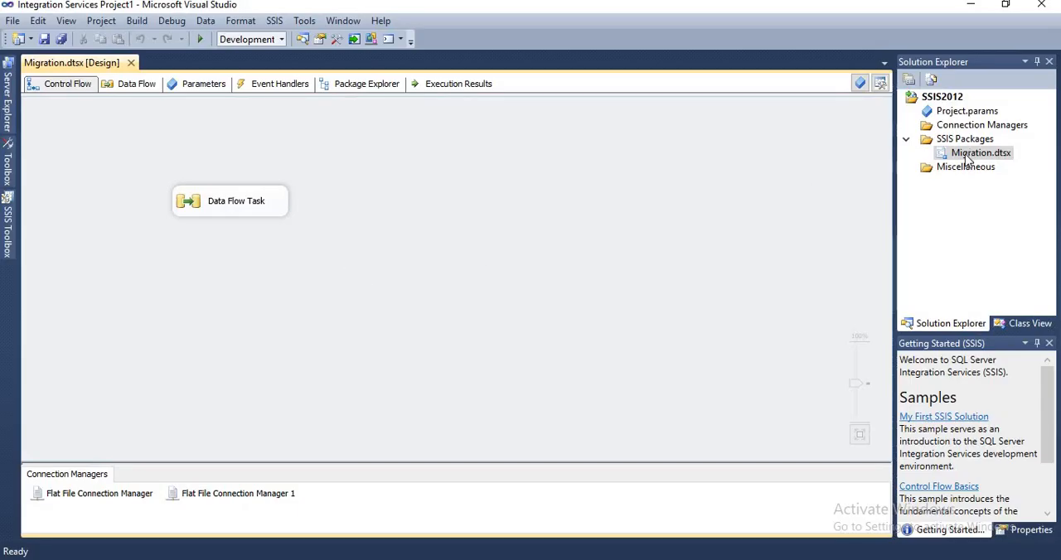
pyautogui.rightClick(966, 157)
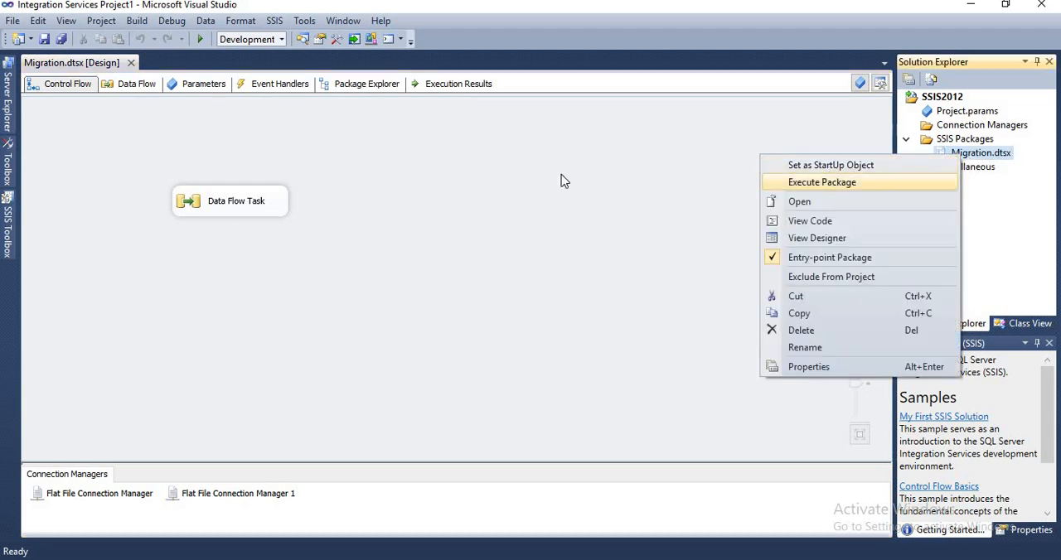
pyautogui.press('Return')
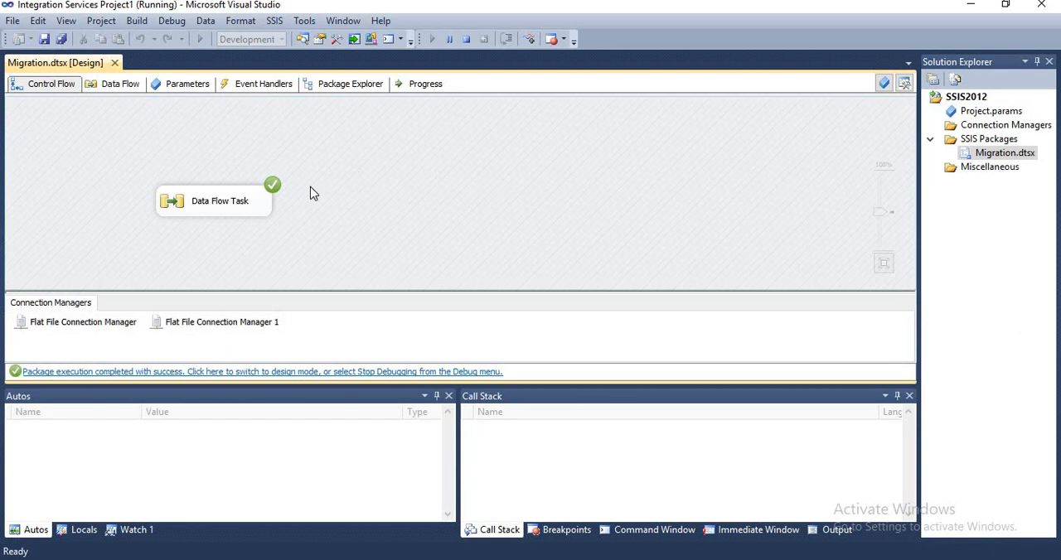
# Check the executed flow from Flat File Source to Flat File Destination in the Data Flow Task, and return the package to design mode
pyautogui.doubleClick(221, 210)
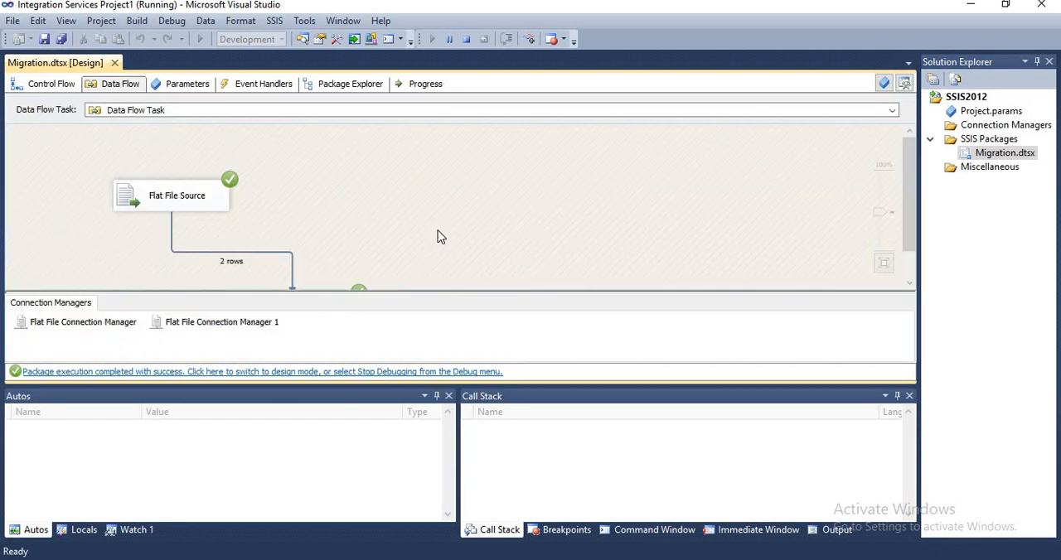
pyautogui.scroll(-1, 309, 202)
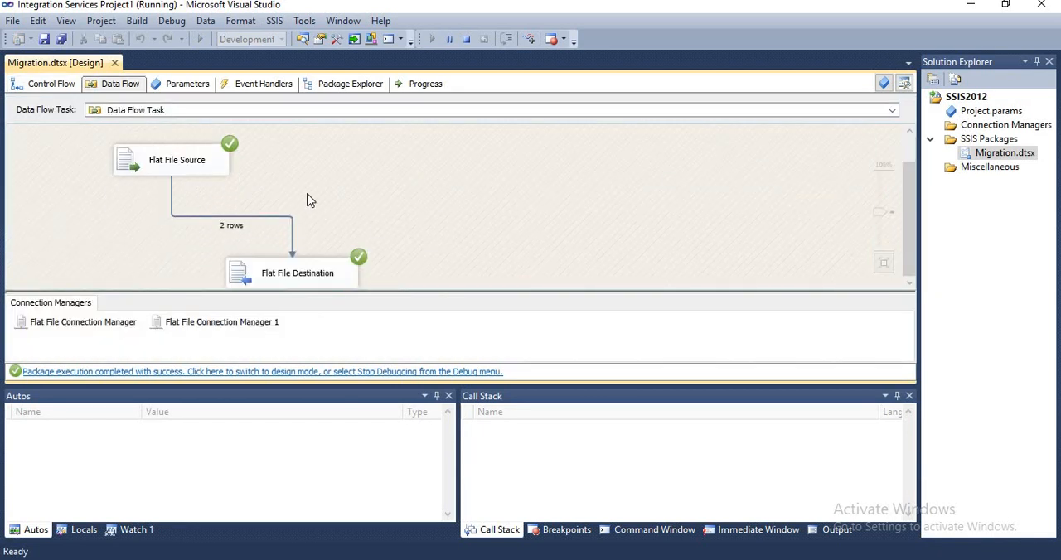
pyautogui.click(343, 377)
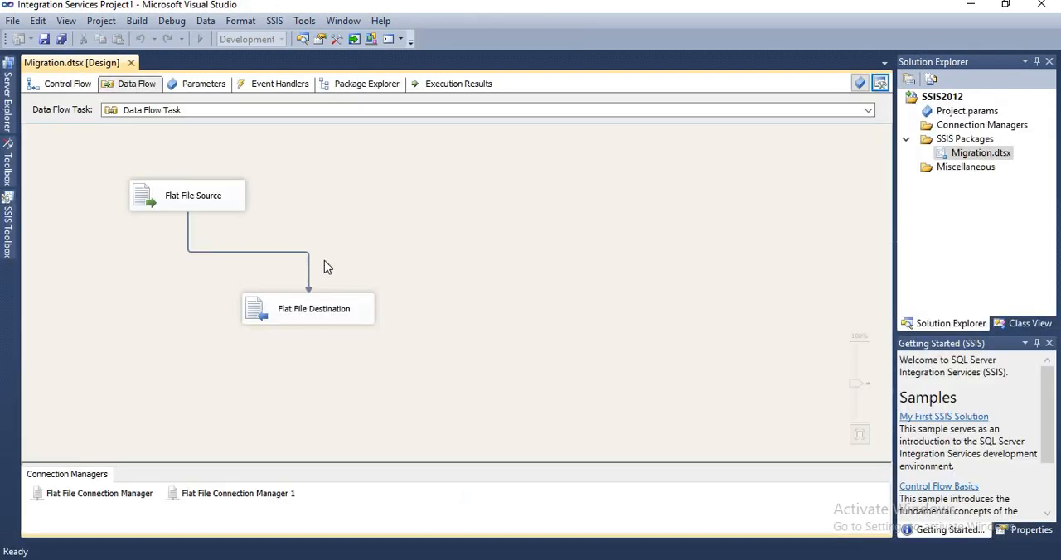
# View the XML code of Migration.dtsx and examine its PackageFormatVersion property value
pyautogui.rightClick(947, 154)
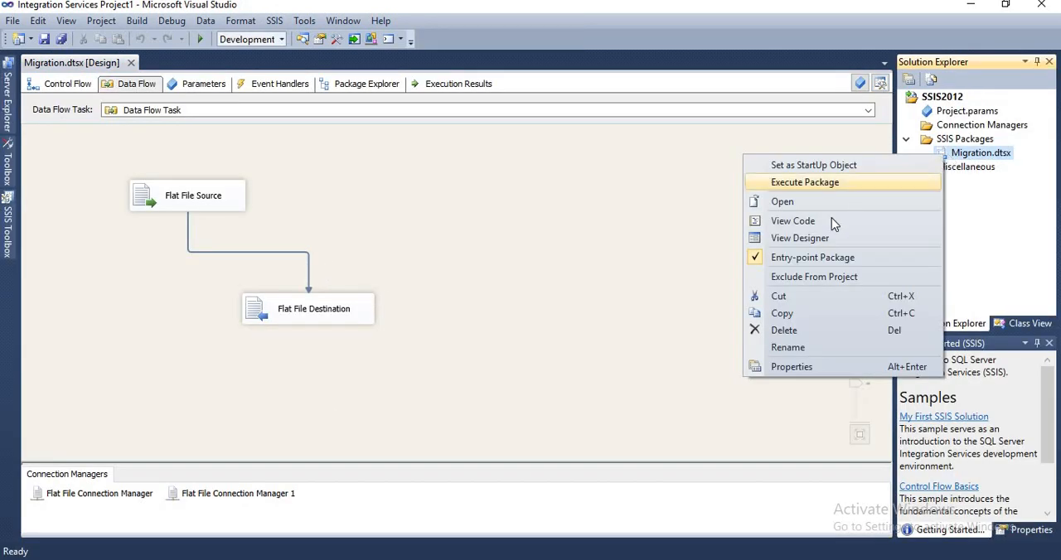
pyautogui.click(831, 219)
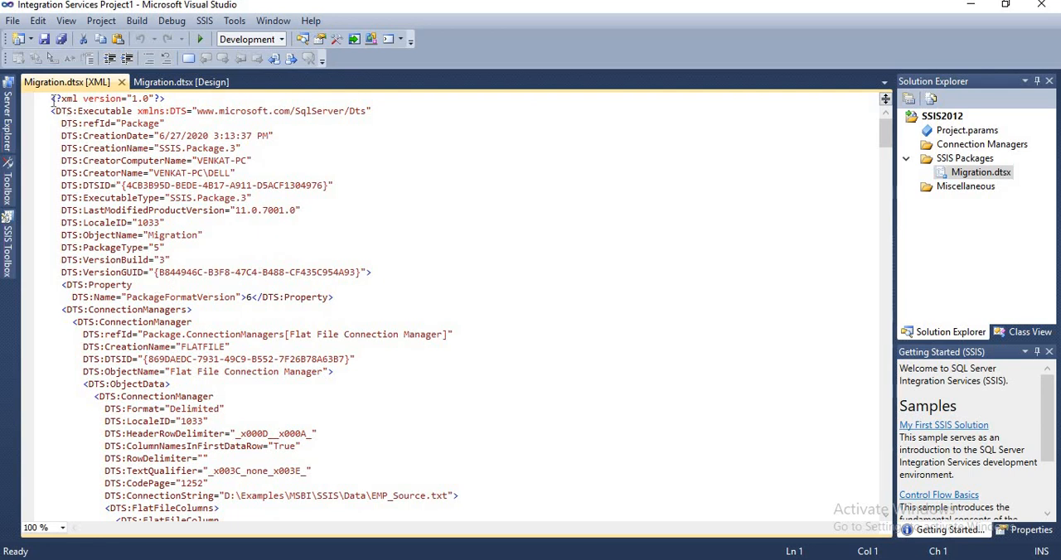
pyautogui.moveTo(52, 99); pyautogui.dragTo(371, 301)
pyautogui.click(371, 301)
pyautogui.doubleClick(175, 298)
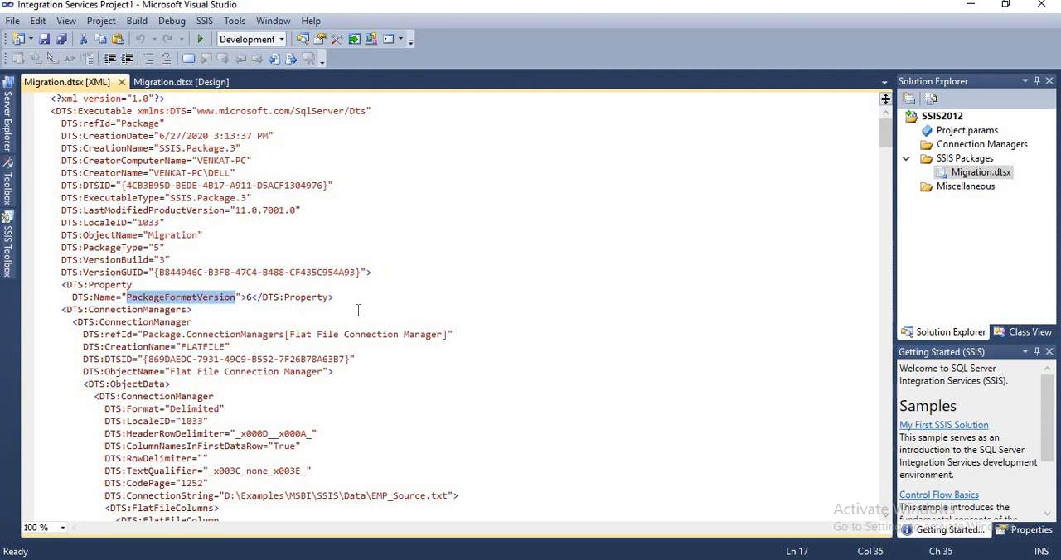
pyautogui.click(248, 298)
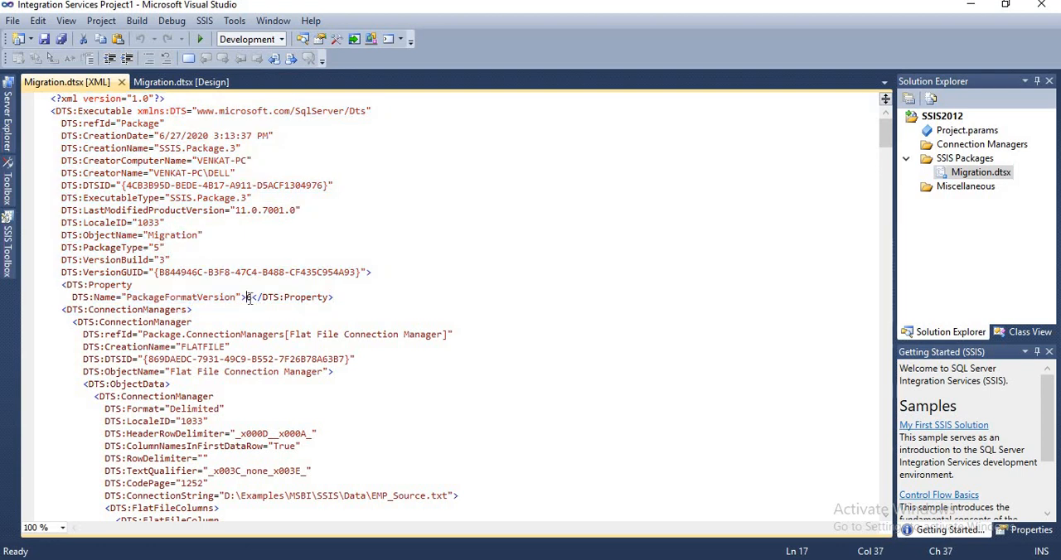
pyautogui.doubleClick(251, 298)
# Switch to SQL Server Management Studio and widen the Object Explorer to fit the full server names, selecting the SQL Server 11.0.3000 instance
pyautogui.moveTo(547, 556)
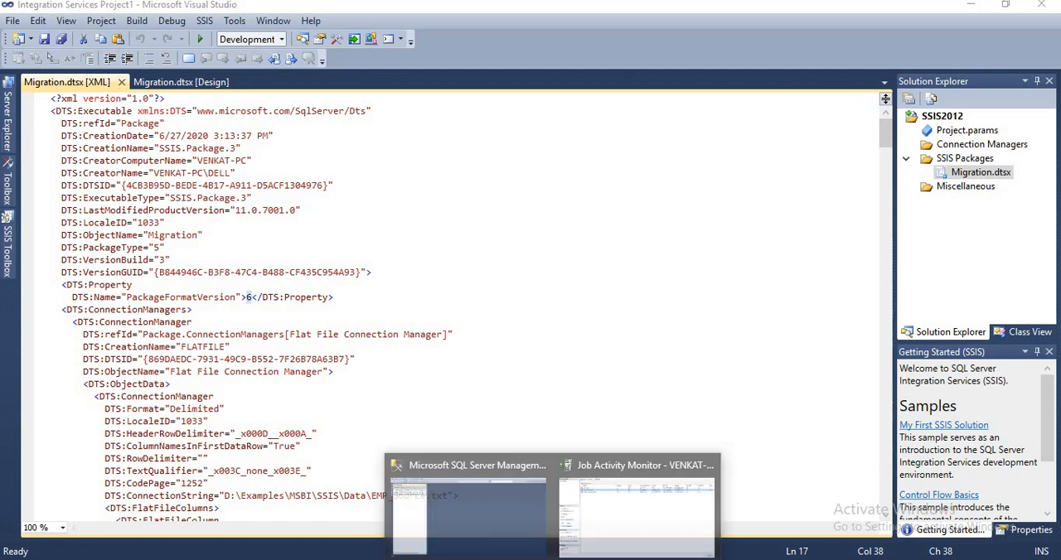
pyautogui.click(572, 522)
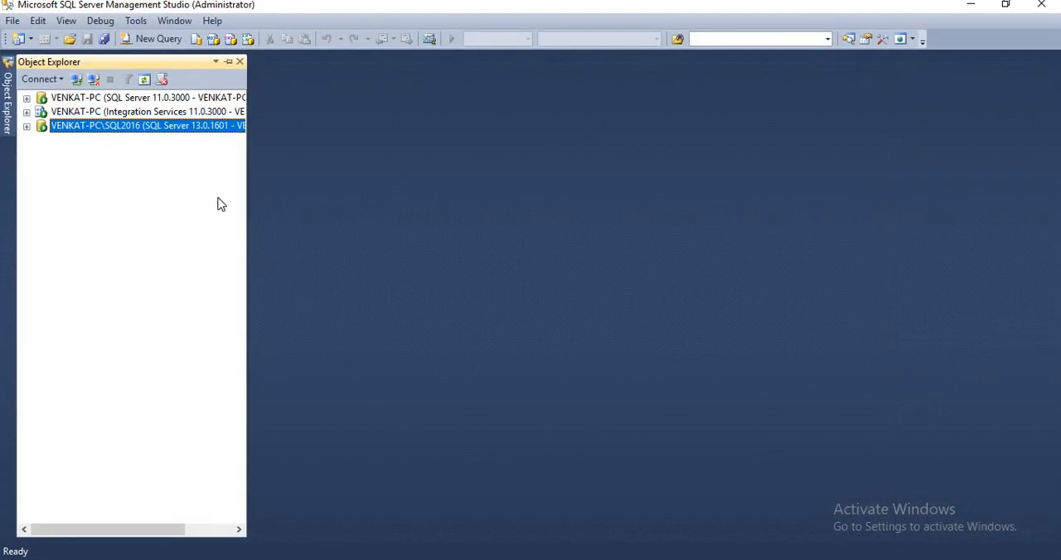
pyautogui.moveTo(248, 203); pyautogui.dragTo(356, 204)
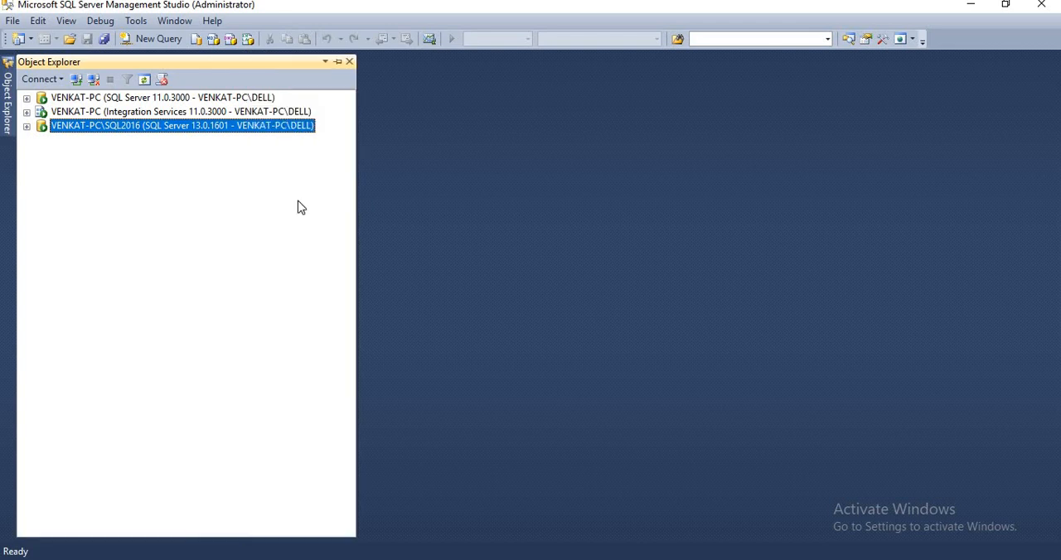
pyautogui.click(74, 98)
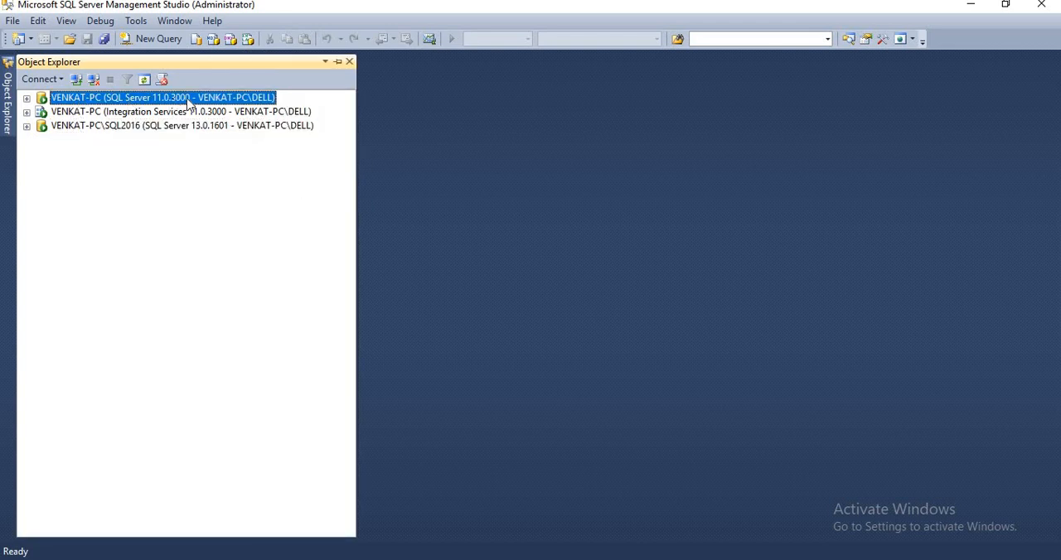
# Locate the deployed Migration package in the Data_Loads folder under MSDB on the Integration Services 11.0.3000 server
pyautogui.click(141, 113)
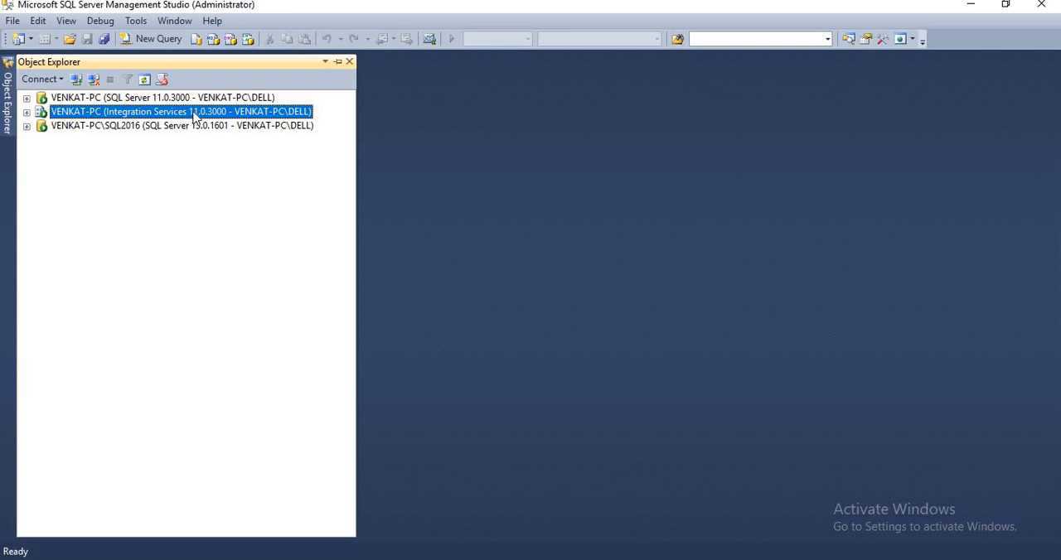
pyautogui.click(27, 111)
pyautogui.click(128, 212)
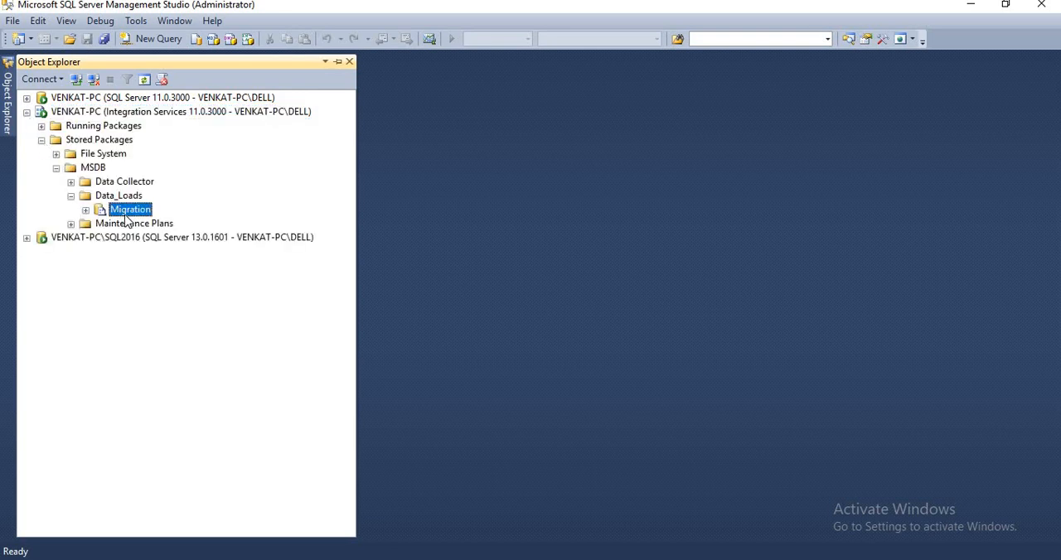
pyautogui.click(91, 114)
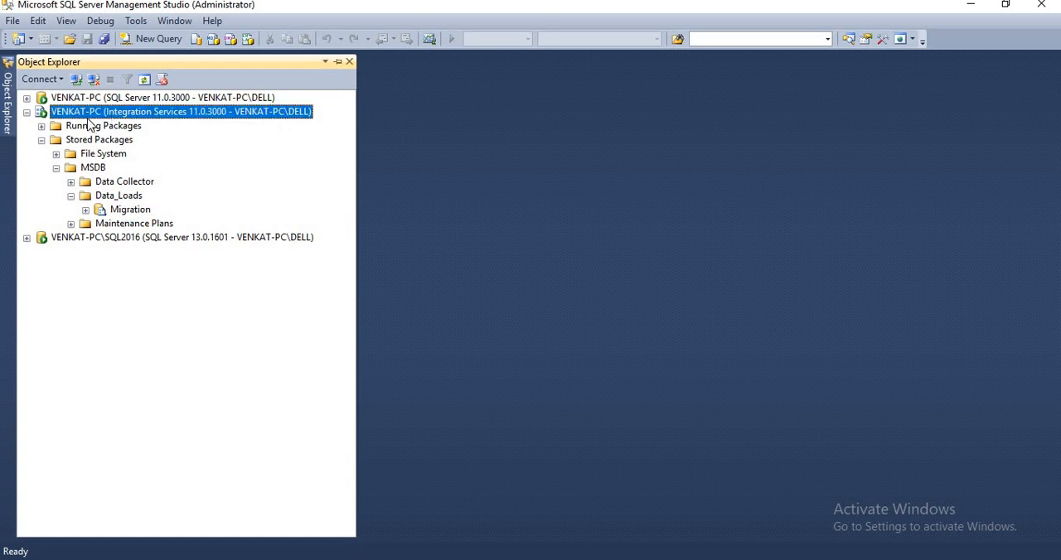
pyautogui.click(116, 199)
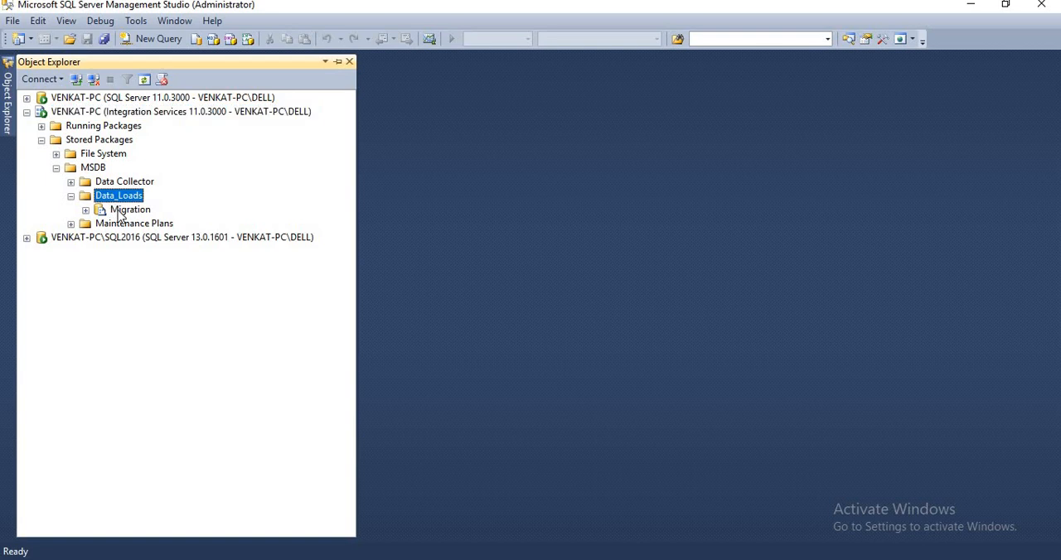
pyautogui.click(121, 212)
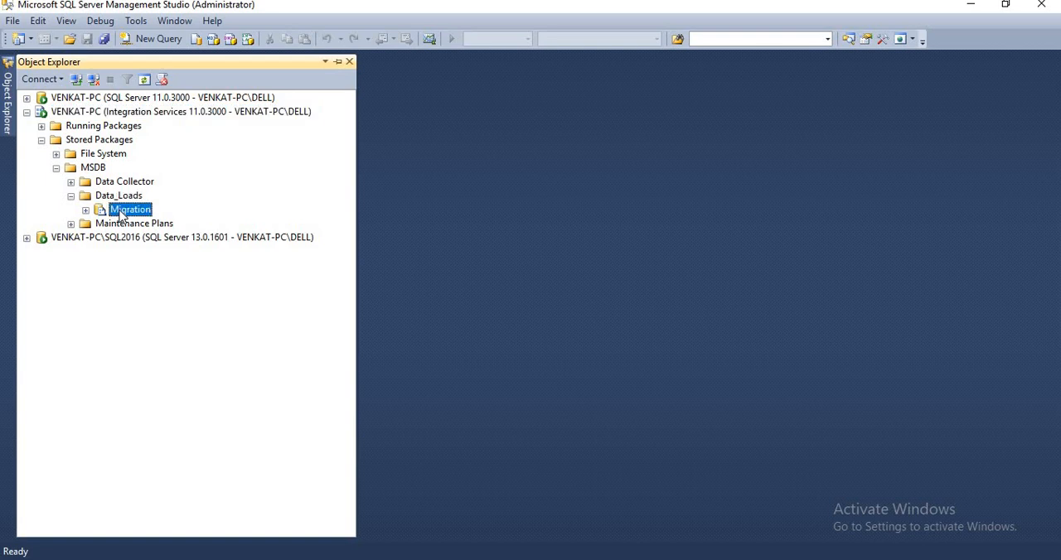
pyautogui.click(41, 140)
# Open the Job Activity Monitor of the SQL Server 11.0.3000 instance's SQL Server Agent and maximize it
pyautogui.click(26, 99)
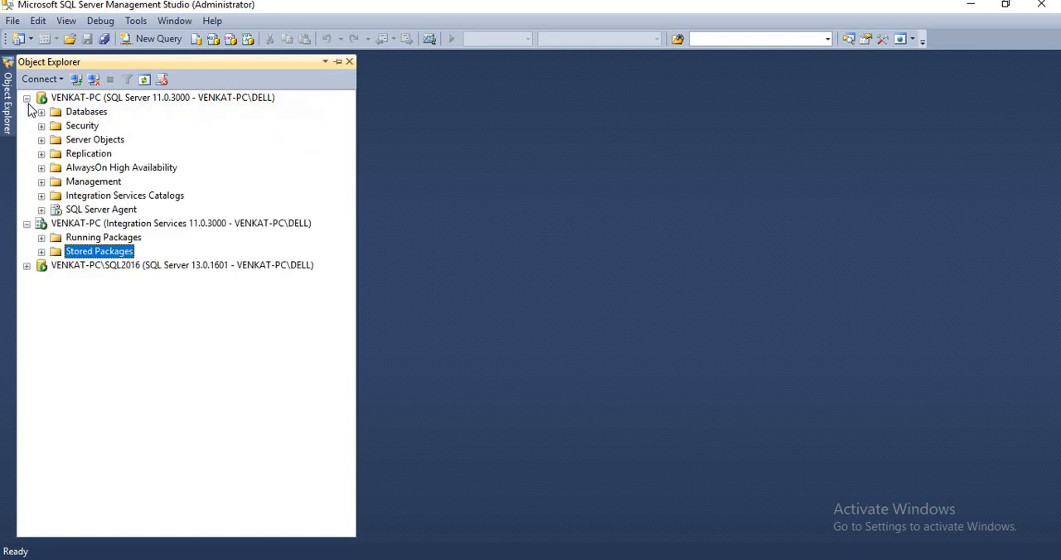
pyautogui.click(42, 210)
pyautogui.doubleClick(94, 235)
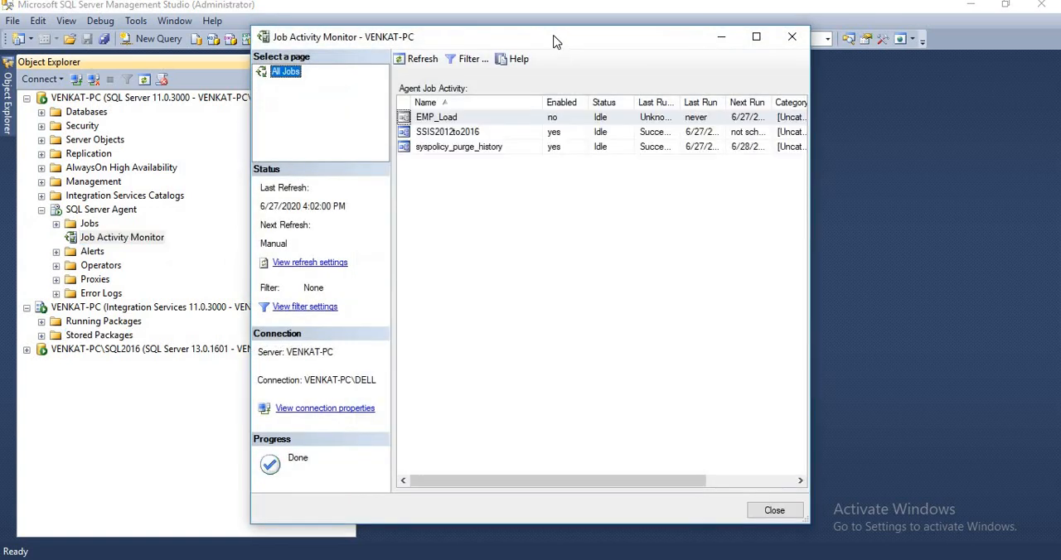
pyautogui.doubleClick(552, 41)
# Inspect the SSIS2012to2016 job's SSIS step, including its type and package path, and close its properties without changes
pyautogui.click(187, 99)
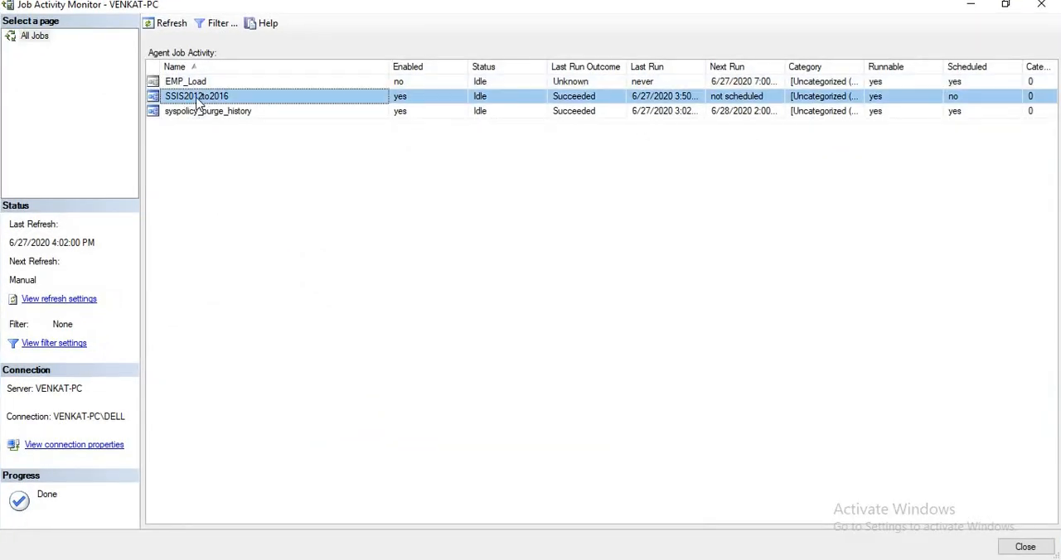
pyautogui.rightClick(199, 100)
pyautogui.click(240, 243)
pyautogui.click(292, 91)
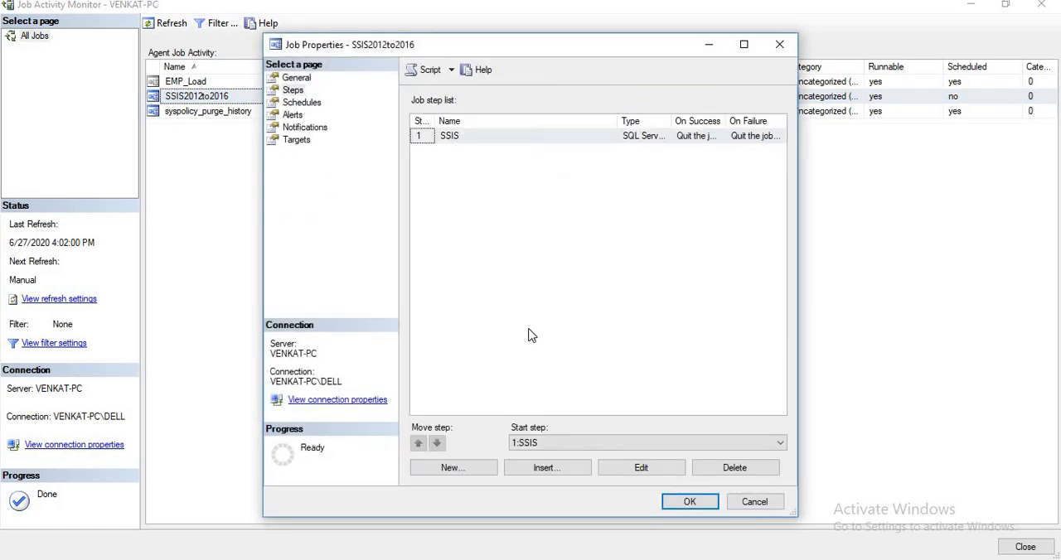
pyautogui.click(636, 471)
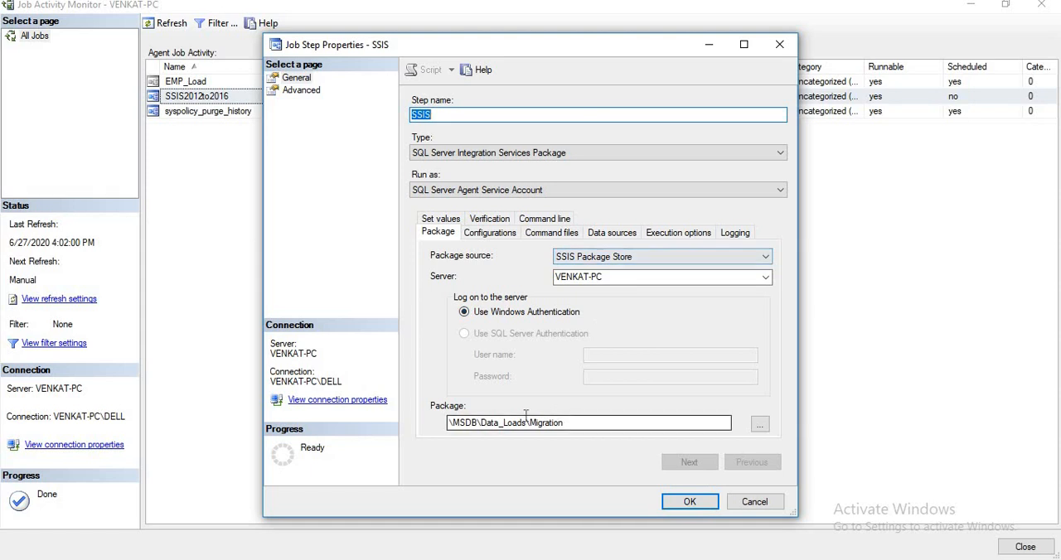
pyautogui.moveTo(573, 423); pyautogui.dragTo(439, 422)
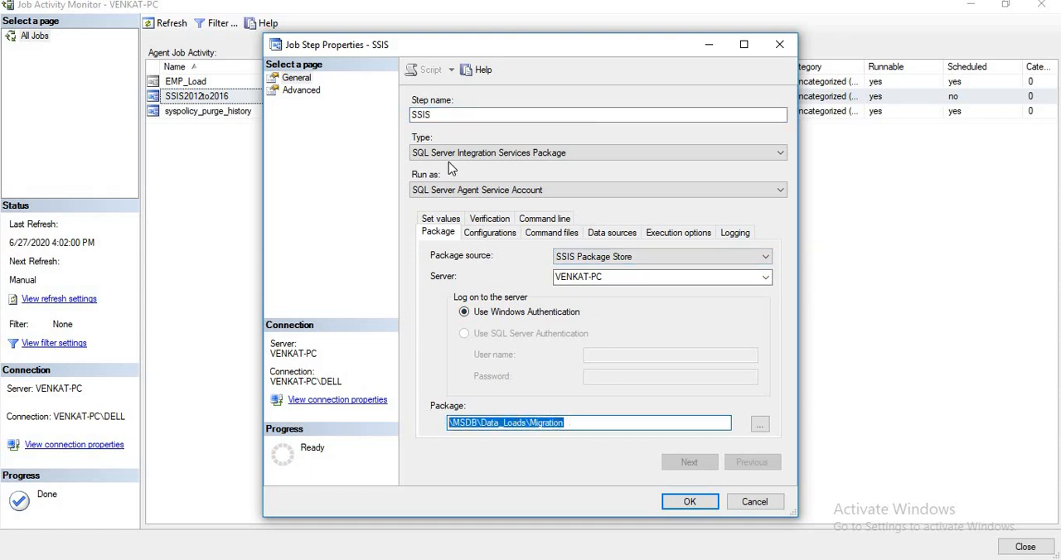
pyautogui.click(754, 502)
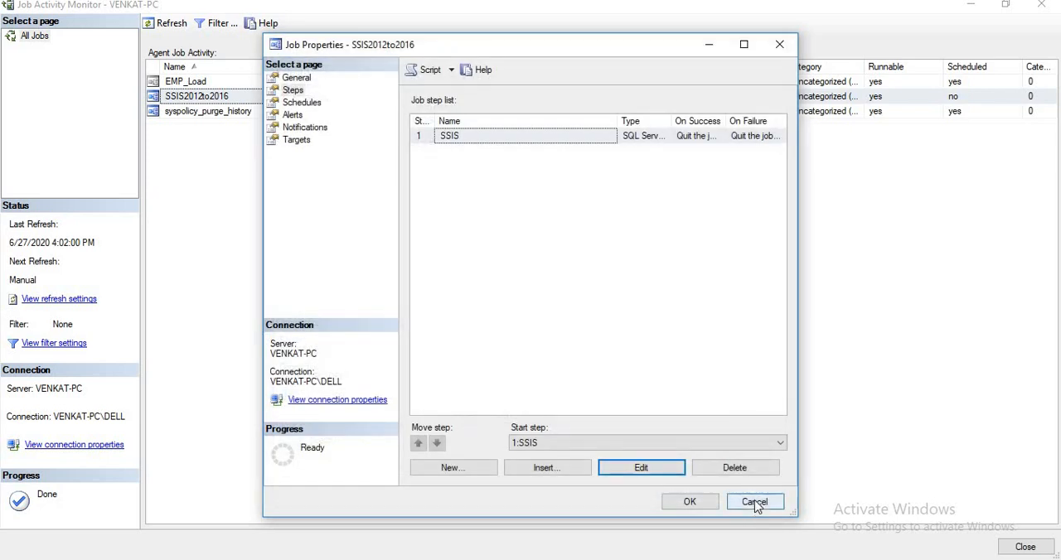
pyautogui.click(753, 502)
# Review the run history of the SSIS2012to2016 job and close the log viewer
pyautogui.rightClick(172, 96)
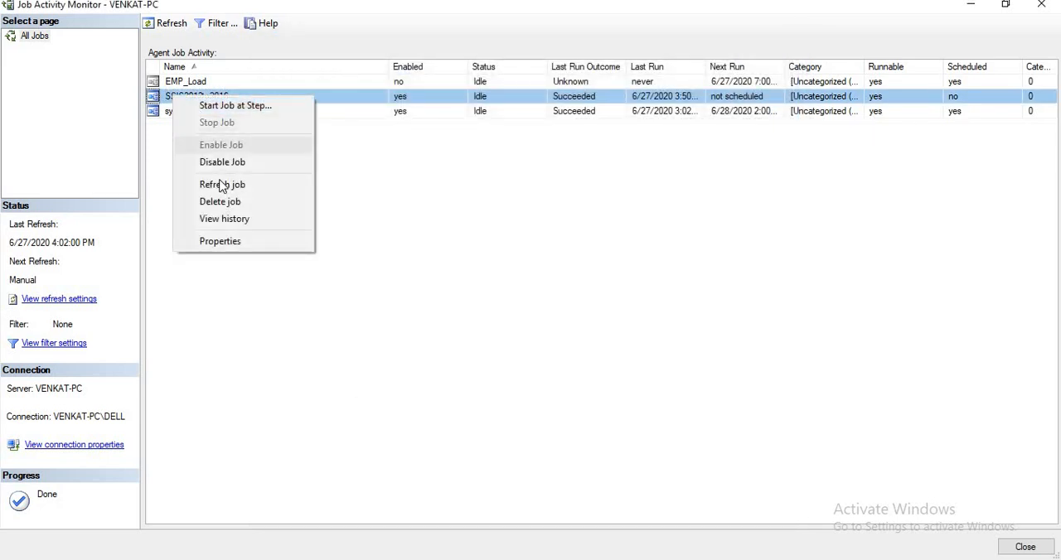
pyautogui.click(225, 219)
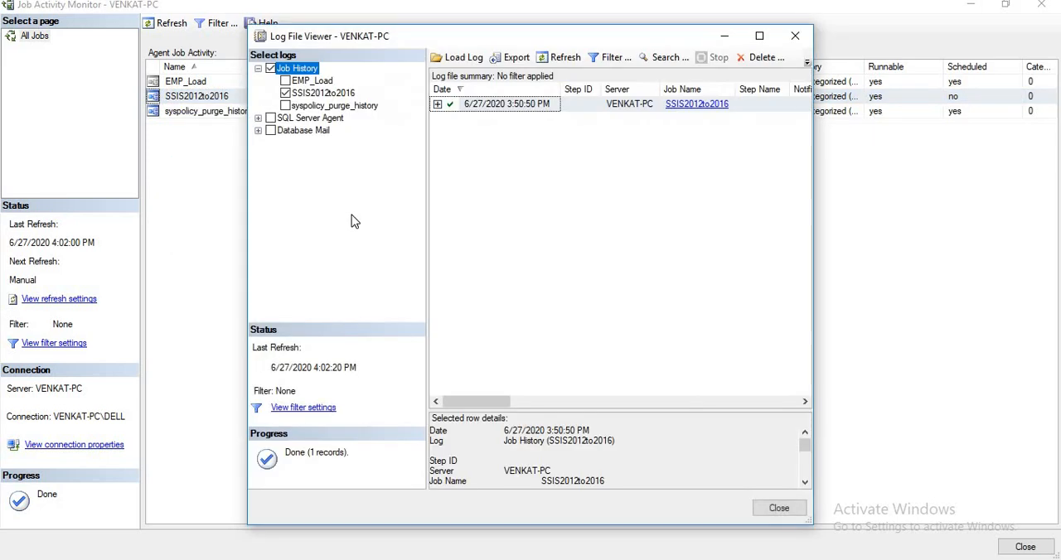
pyautogui.click(781, 508)
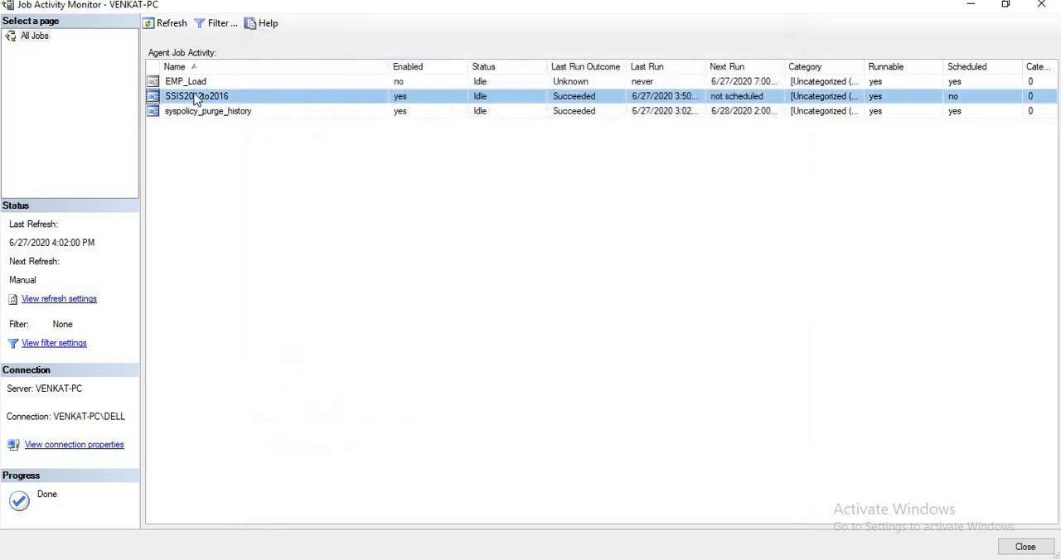
# Start the SSIS2012to2016 job and close the progress dialog once it has run
pyautogui.rightClick(212, 103)
pyautogui.click(215, 102)
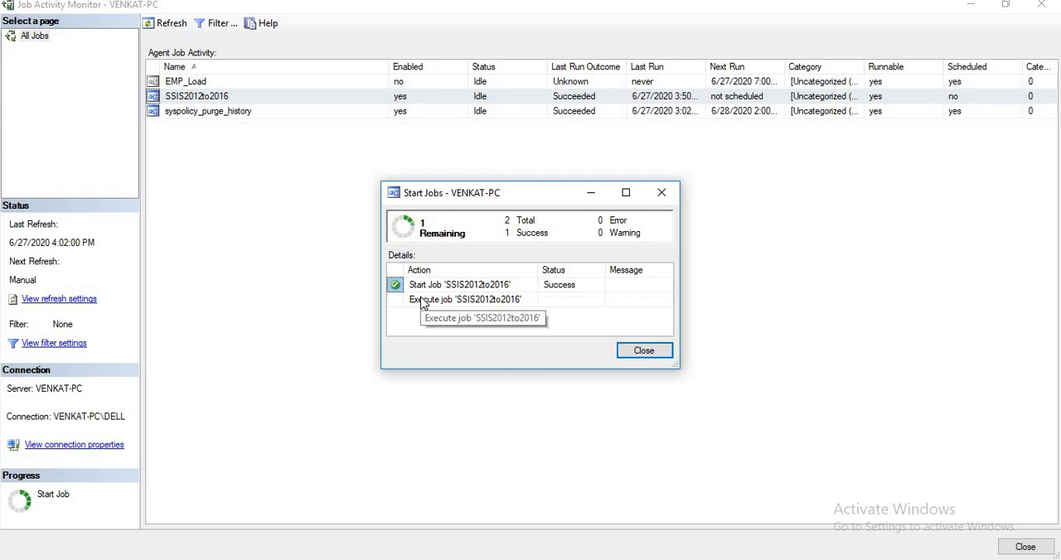
pyautogui.click(644, 351)
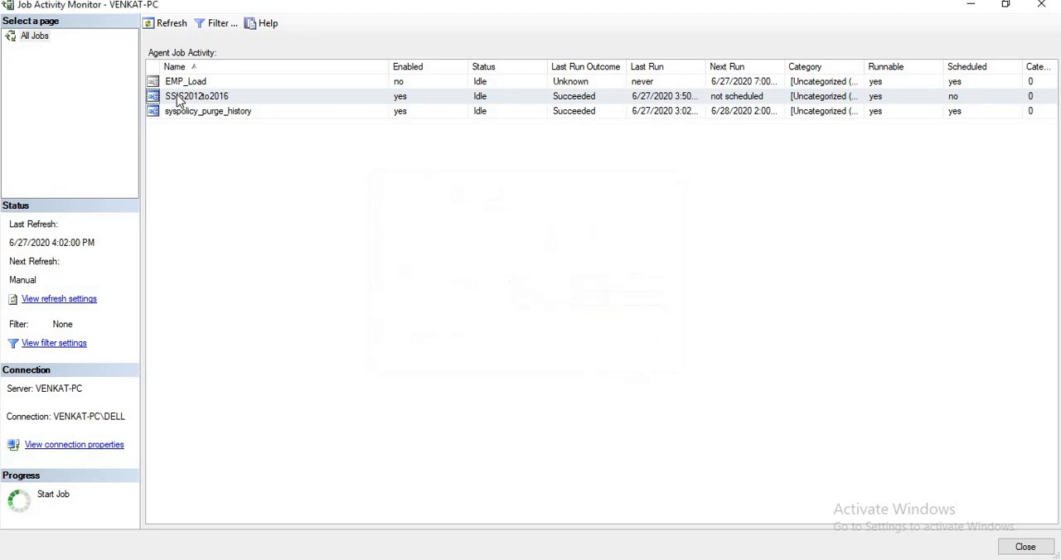
# Reopen the SSIS2012to2016 job history maximized and examine the message and remaining columns of the latest run
pyautogui.rightClick(178, 98)
pyautogui.click(213, 218)
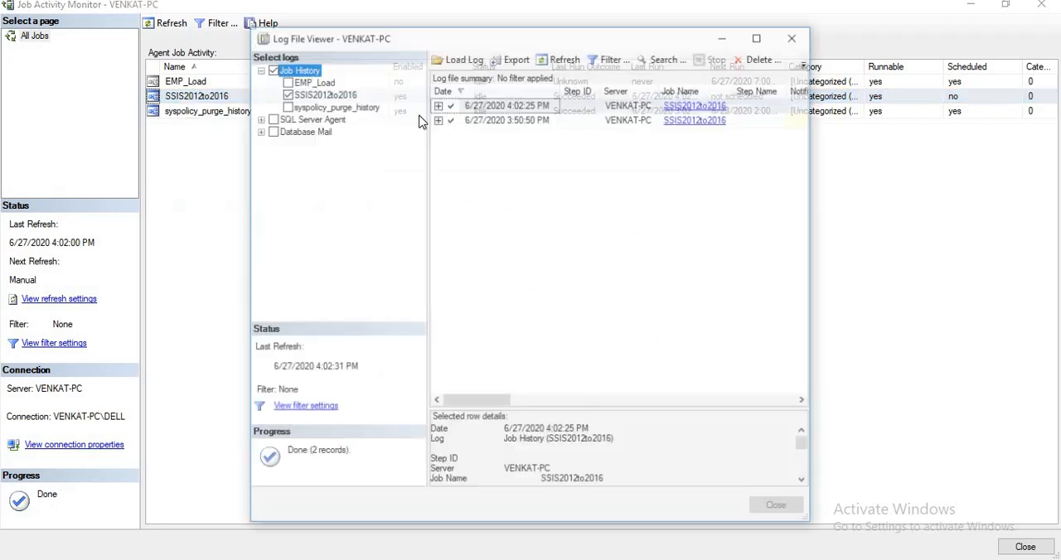
pyautogui.doubleClick(514, 38)
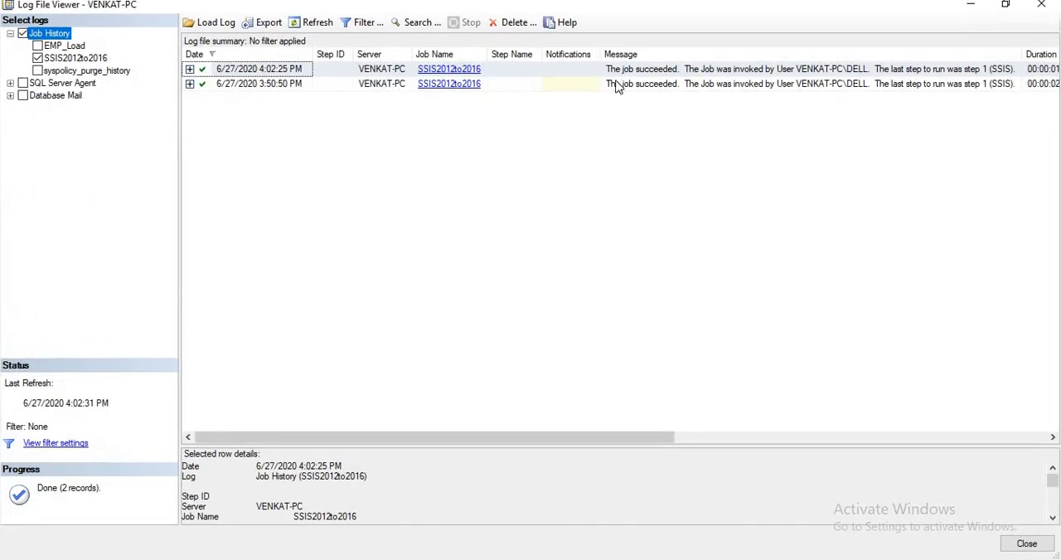
pyautogui.click(572, 69)
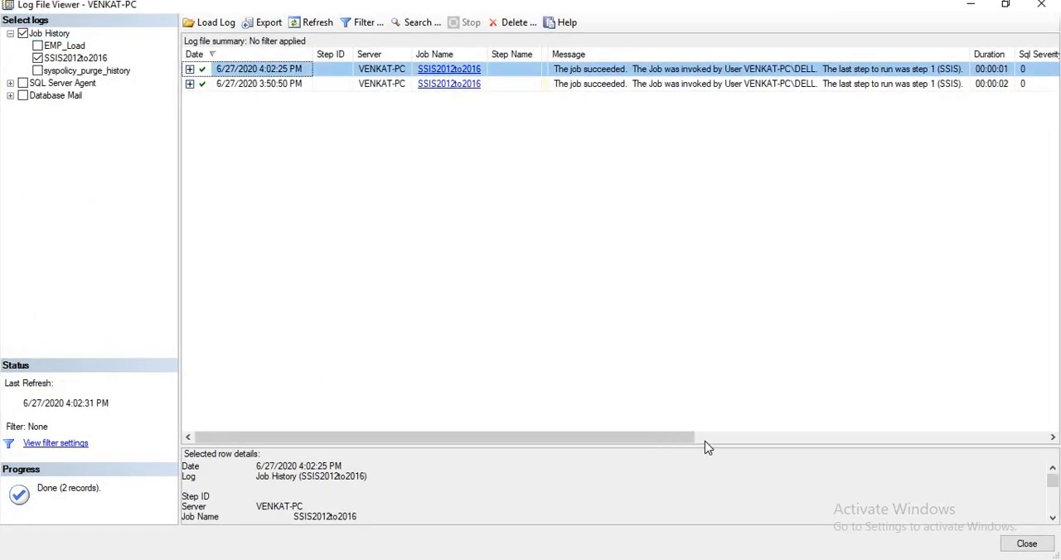
pyautogui.moveTo(705, 438); pyautogui.dragTo(1058, 431)
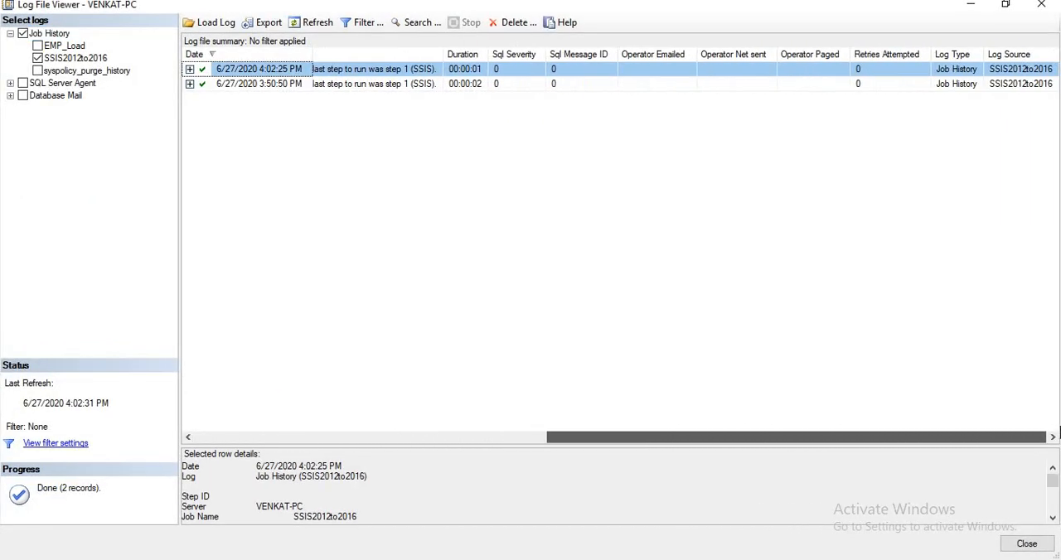
pyautogui.moveTo(1040, 338); pyautogui.dragTo(1038, 331)
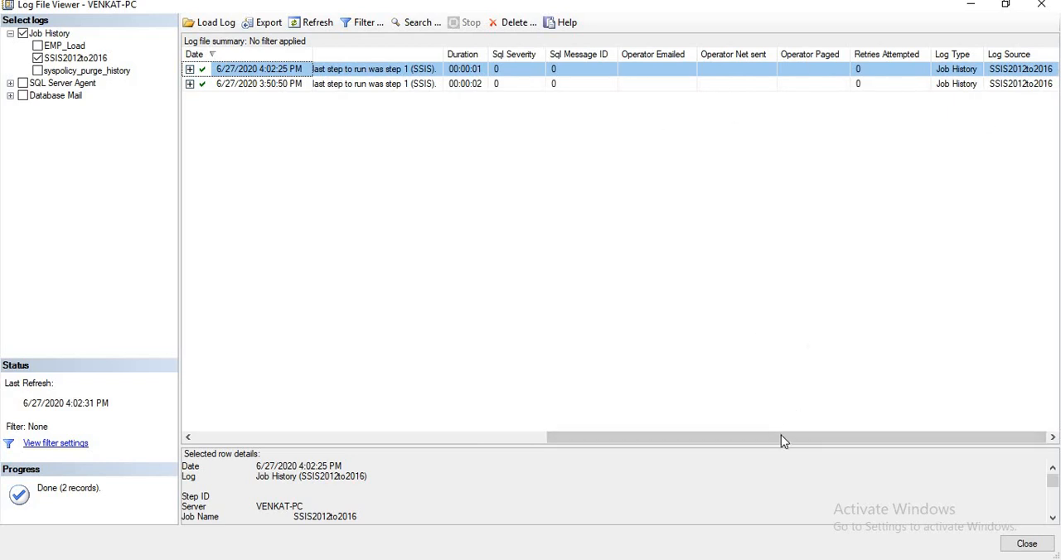
pyautogui.moveTo(781, 440); pyautogui.dragTo(355, 425)
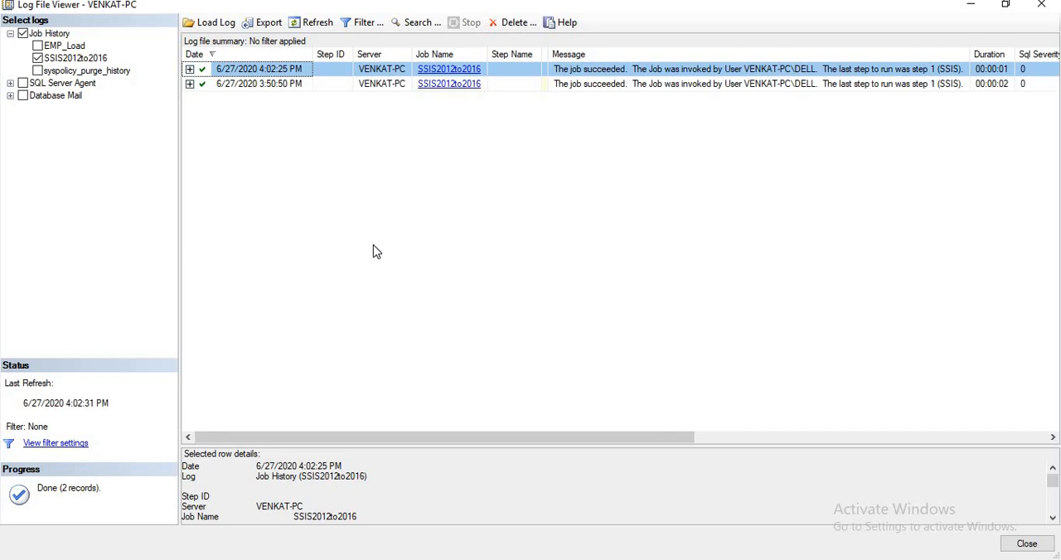
pyautogui.press('Escape')
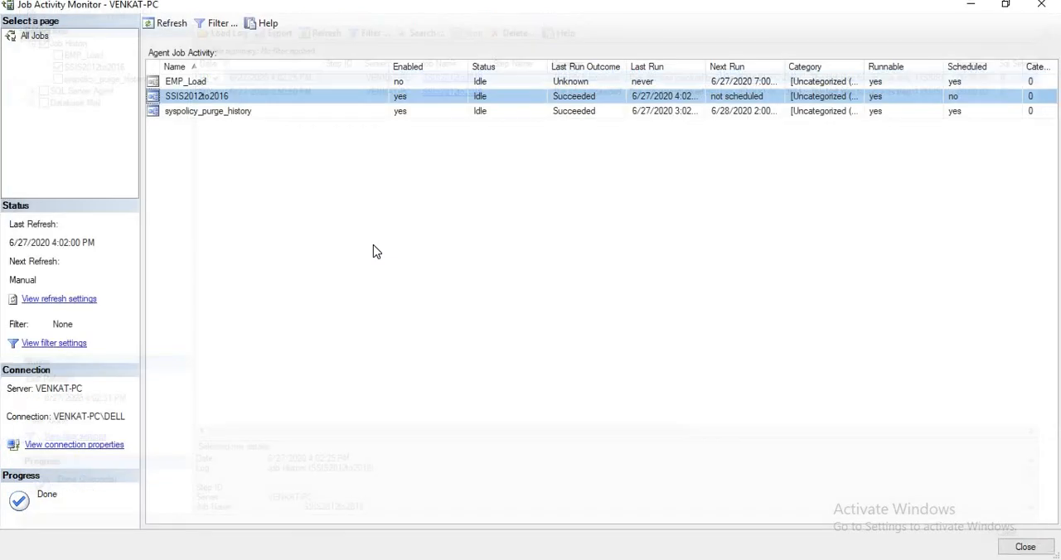
# Check the full last run time of the SSIS2012to2016 job, close Job Activity Monitor and collapse the SQL Server Agent node
pyautogui.doubleClick(706, 67)
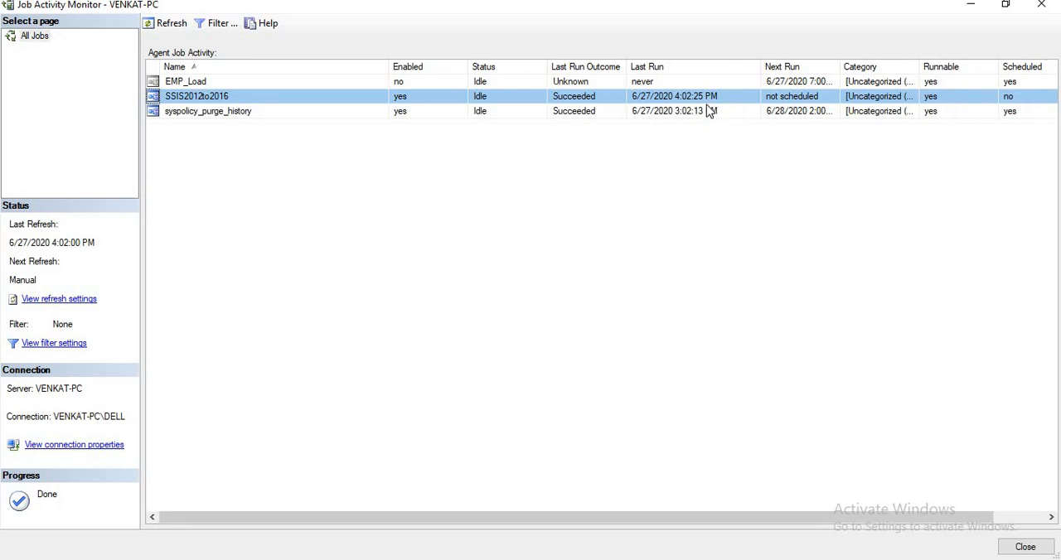
pyautogui.click(689, 98)
pyautogui.press('Escape')
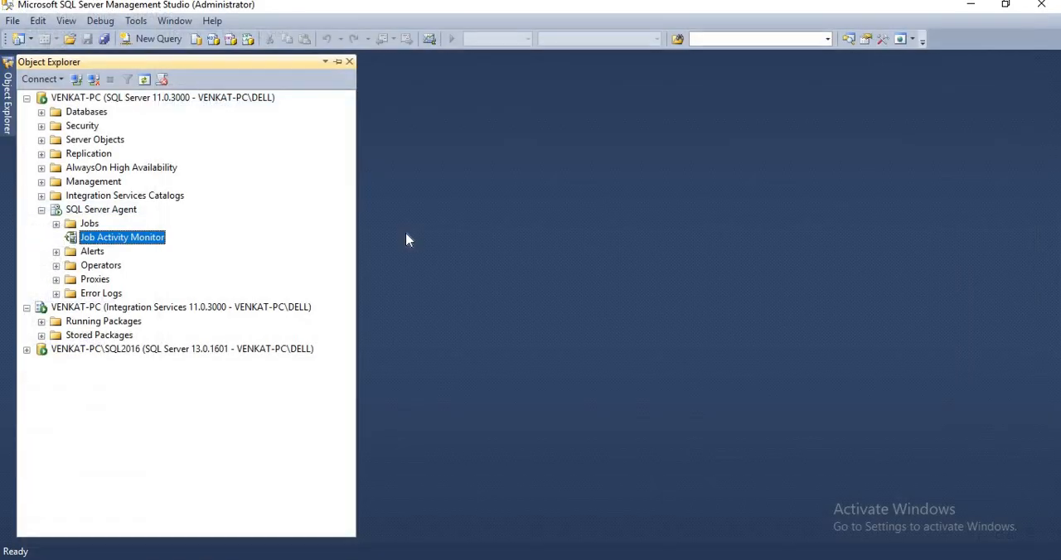
pyautogui.click(42, 211)
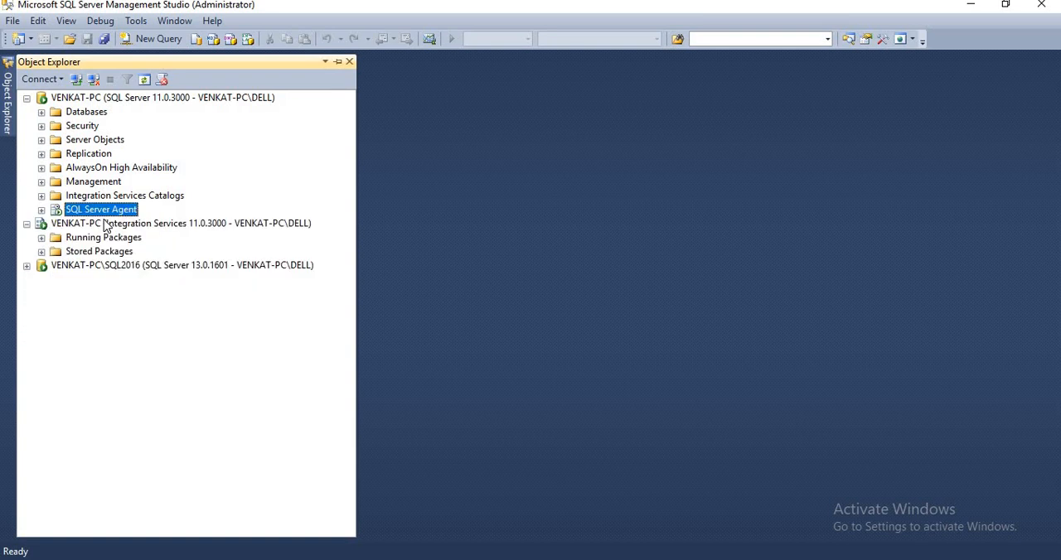
# Expand Stored Packages, view the export options of the Migration package under MSDB\Data_Loads, and close them without exporting
pyautogui.click(42, 252)
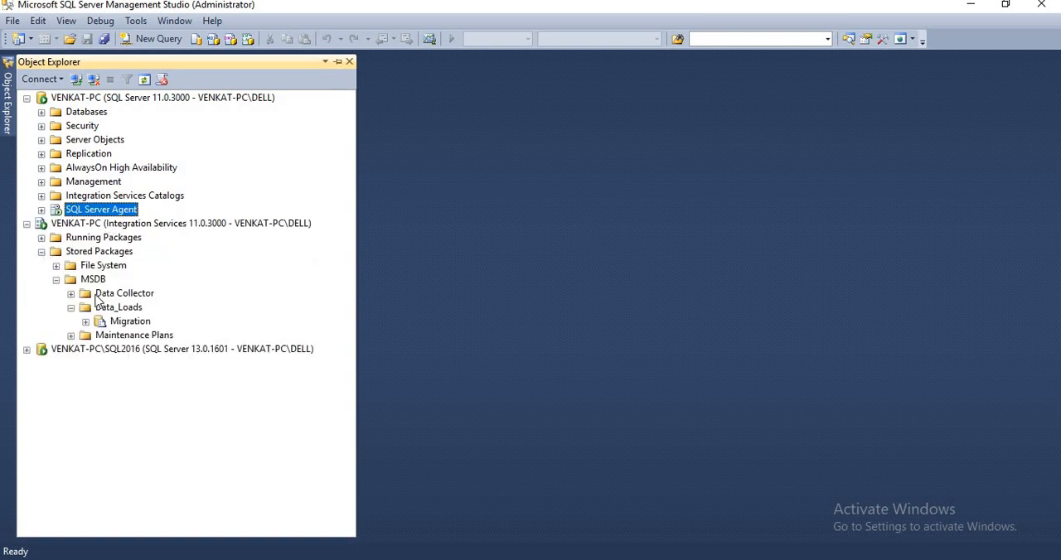
pyautogui.rightClick(138, 323)
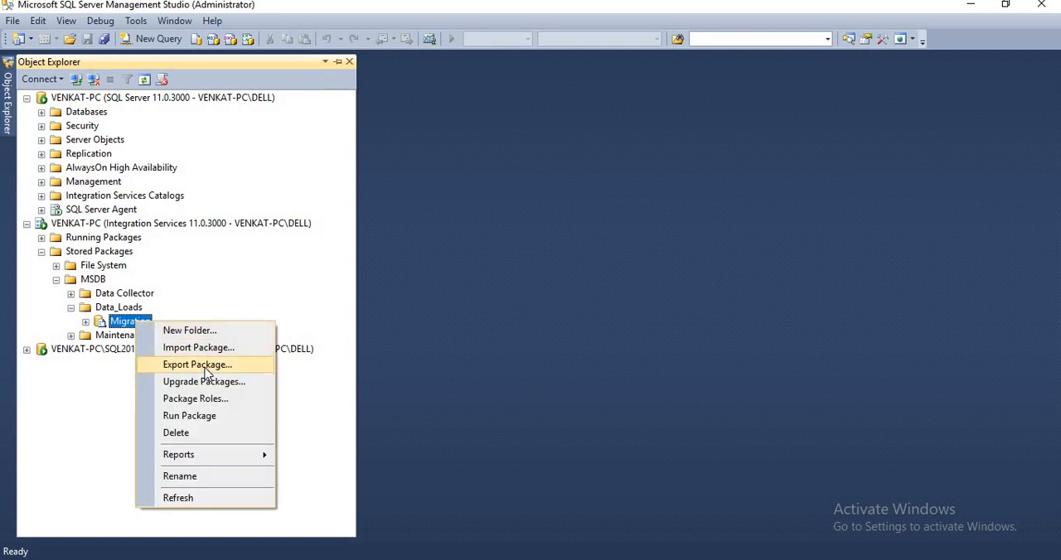
pyautogui.click(199, 366)
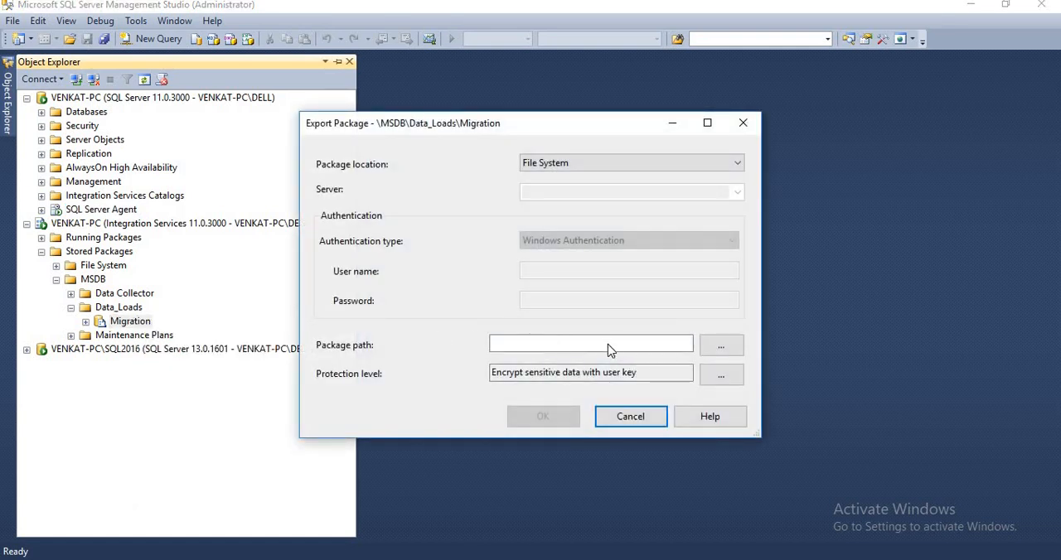
pyautogui.click(633, 418)
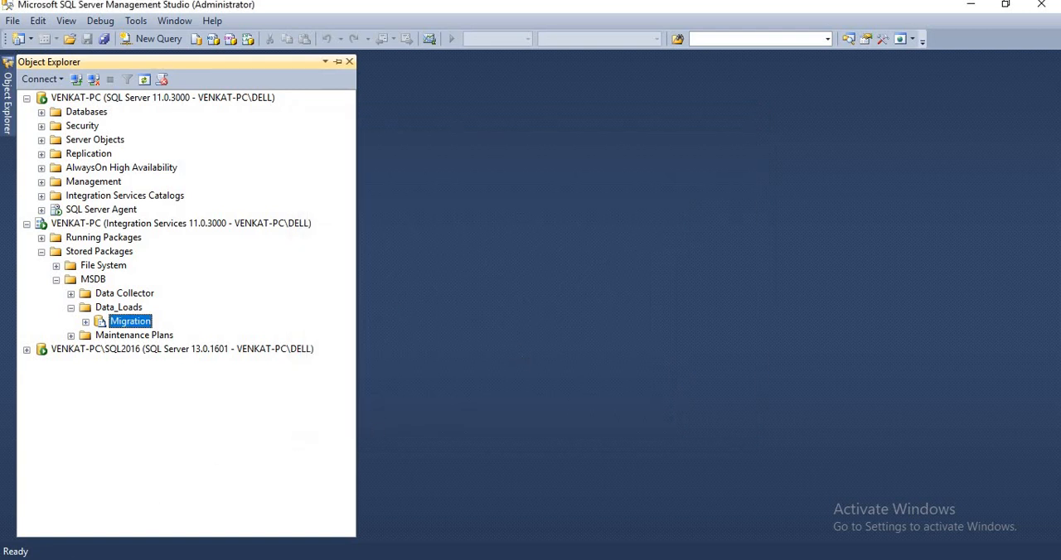
# Launch Visual Studio 2017 (SSDT) and maximize its window
pyautogui.press('super')
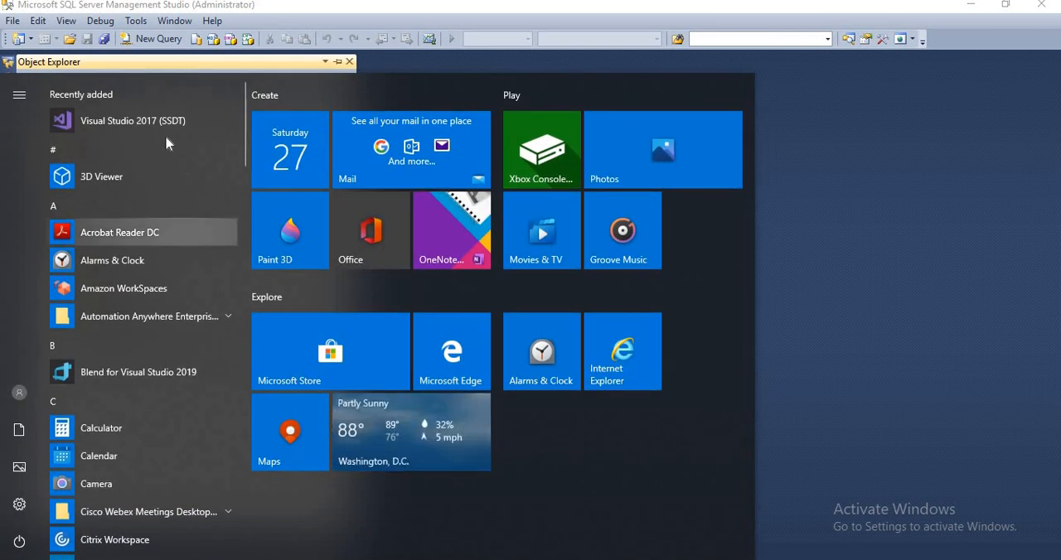
pyautogui.click(131, 125)
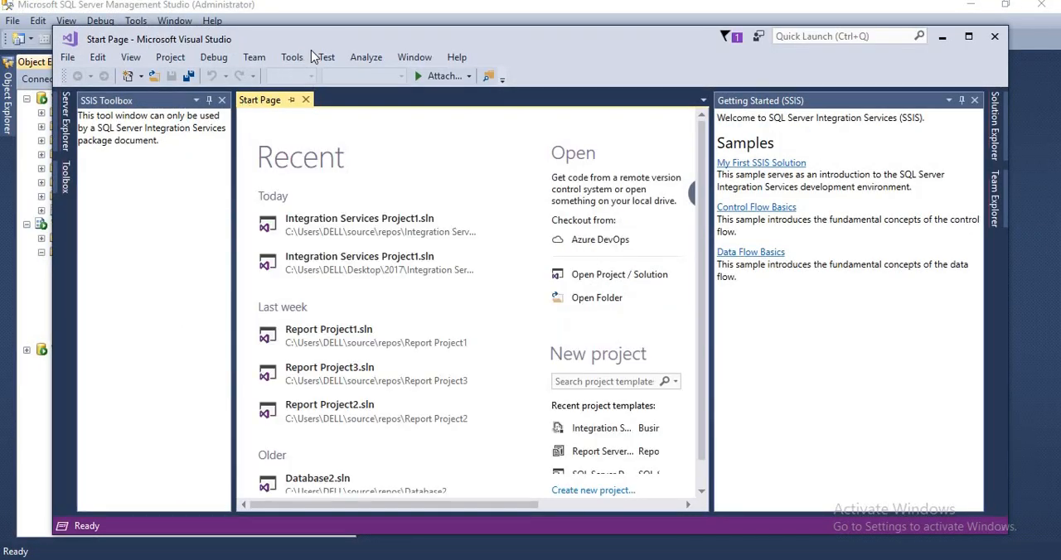
pyautogui.doubleClick(319, 40)
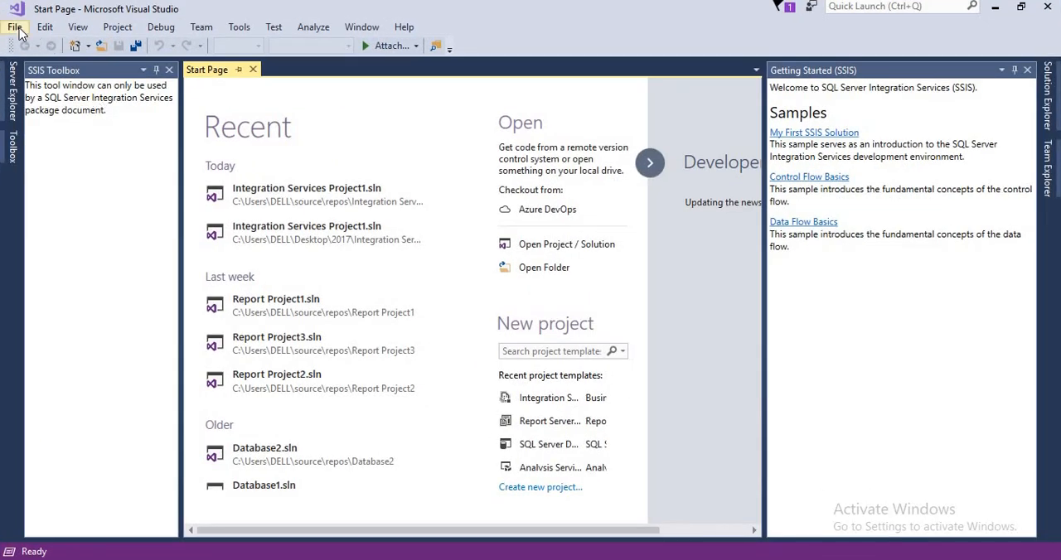
# Create a new Integration Services Project named SSIS2016Mig in the default location
pyautogui.click(15, 27)
pyautogui.moveTo(223, 49)
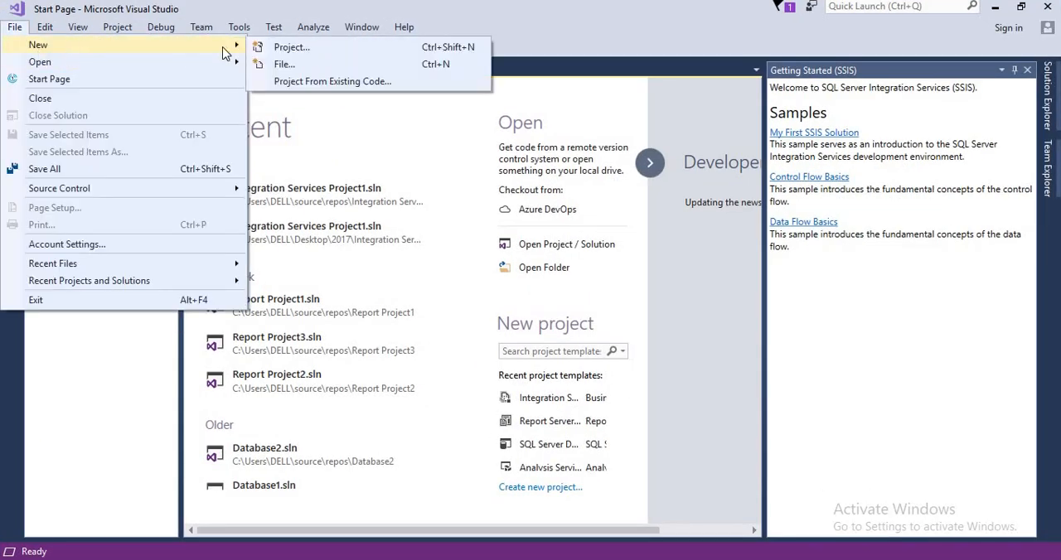
pyautogui.click(285, 48)
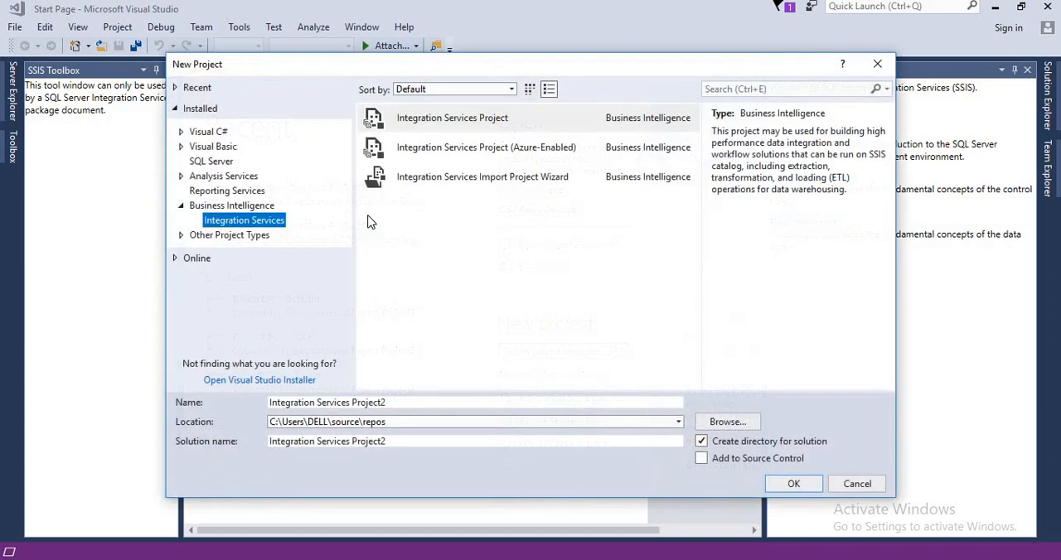
pyautogui.click(396, 403)
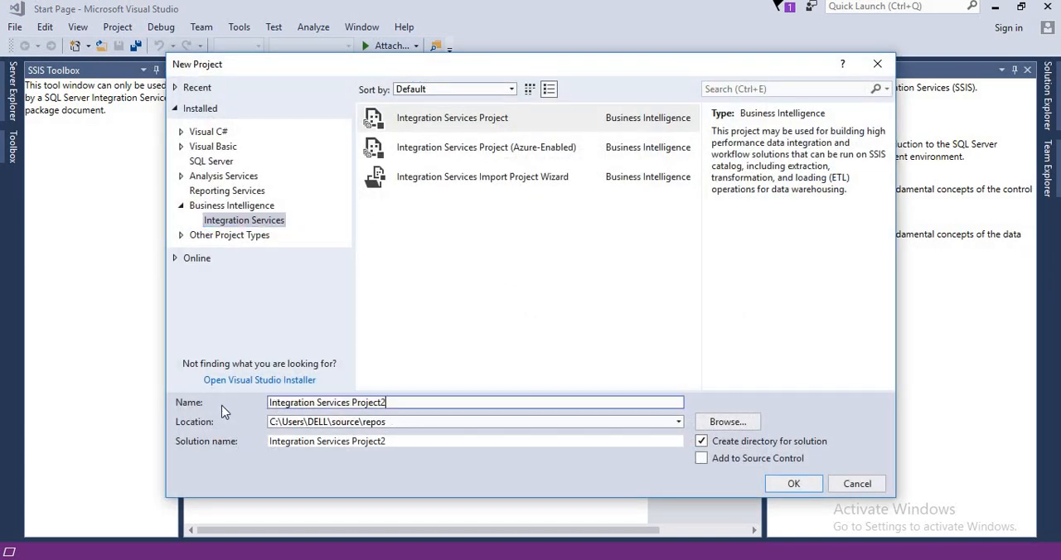
pyautogui.hotkey('ctrl', 'a')
pyautogui.write('SSIS')
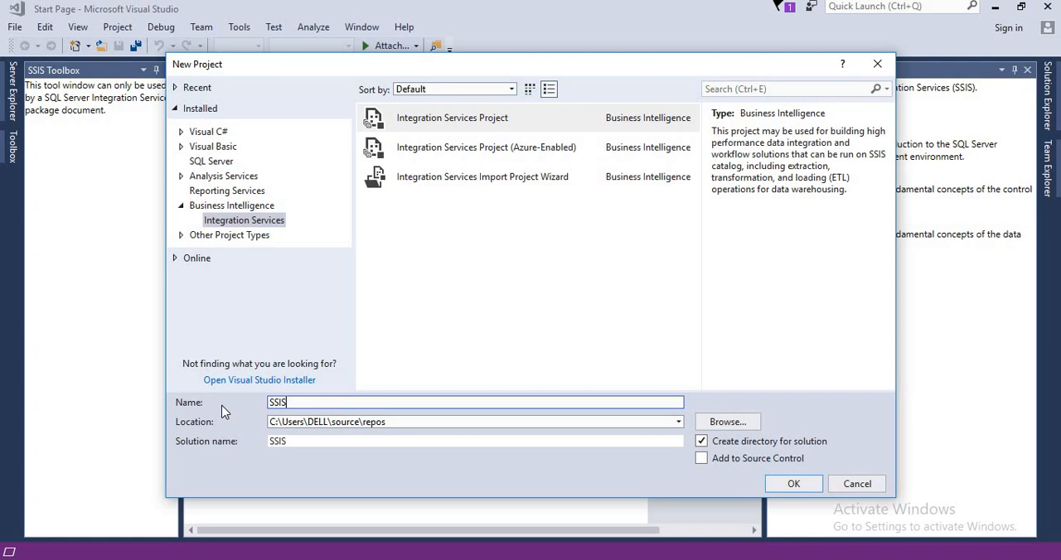
pyautogui.write('2016Mig')
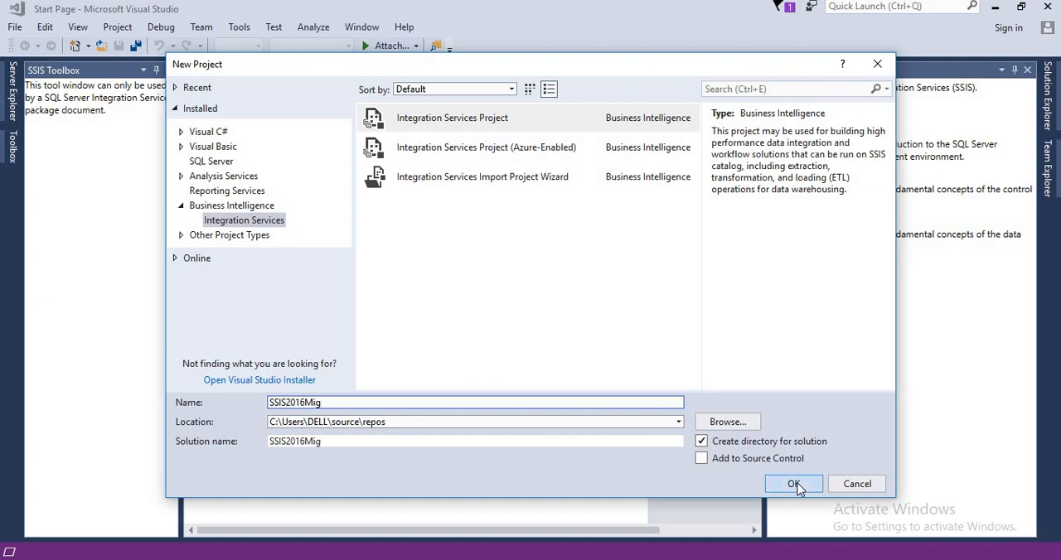
pyautogui.click(795, 483)
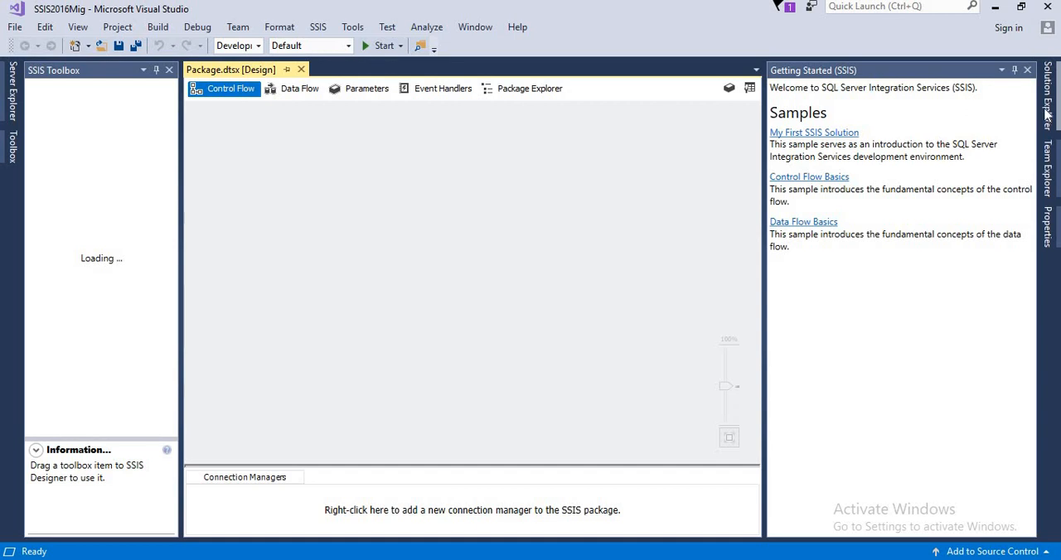
# Auto-hide the Getting Started pane, show Solution Explorer and collapse the Linked Azure Resources folder
pyautogui.click(1047, 110)
pyautogui.click(1048, 108)
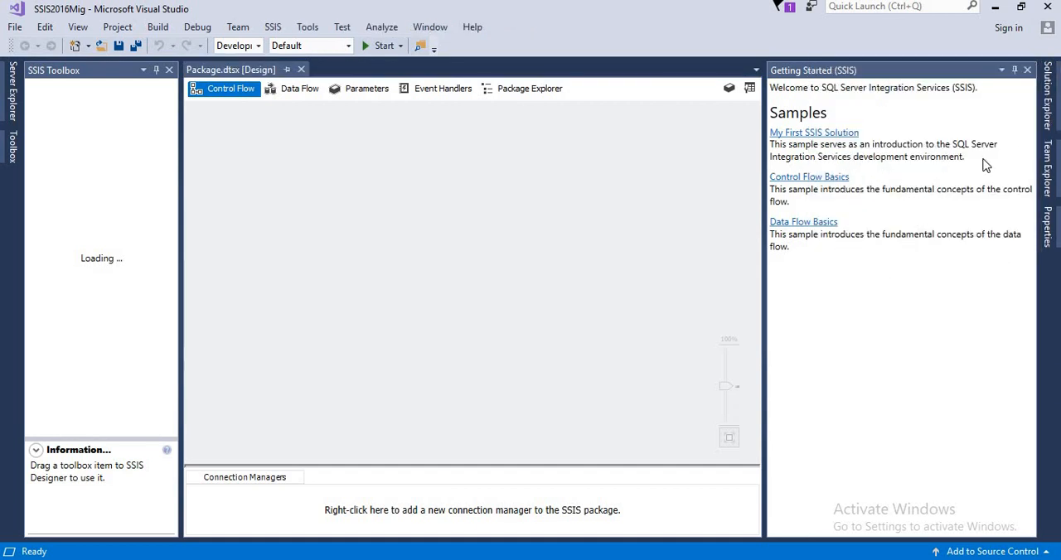
pyautogui.click(1013, 70)
pyautogui.click(1048, 110)
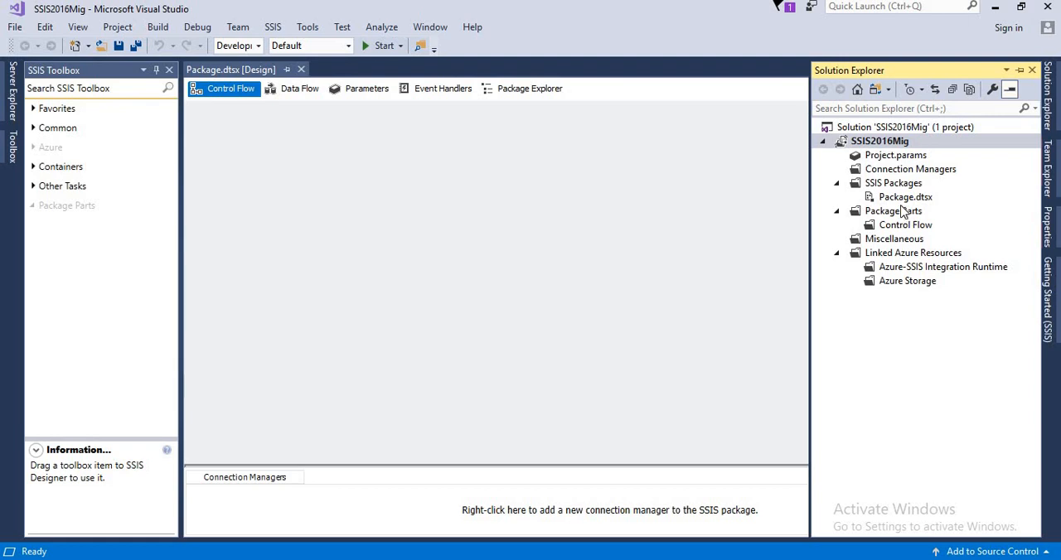
pyautogui.click(909, 253)
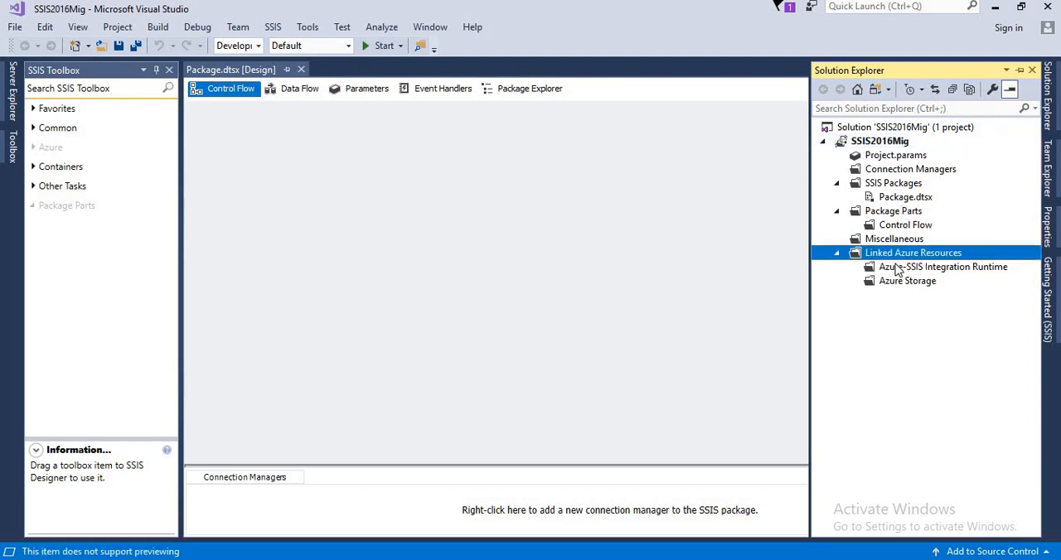
pyautogui.click(836, 253)
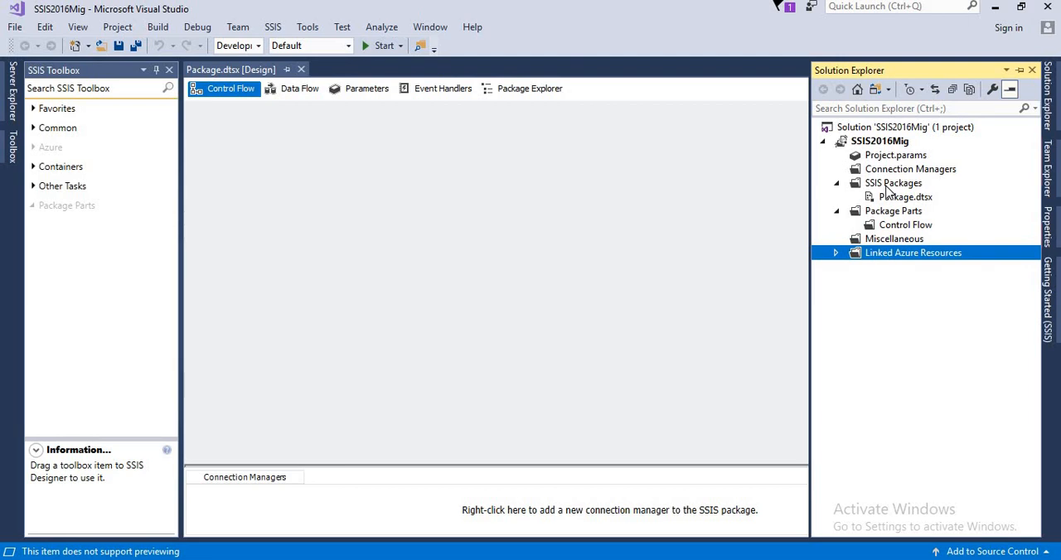
# Start adding a copy of an existing package to the project's SSIS Packages folder
pyautogui.rightClick(886, 189)
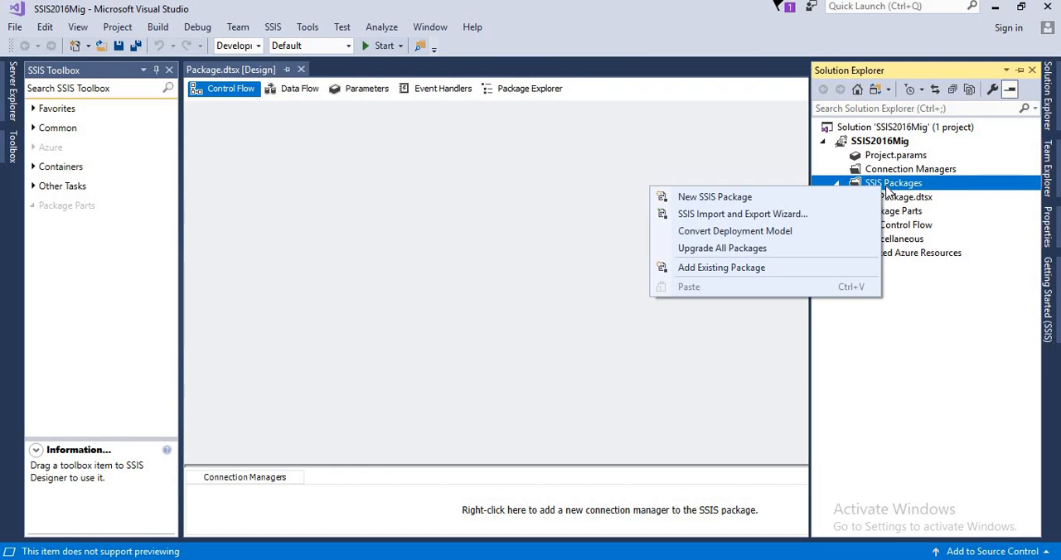
pyautogui.click(754, 271)
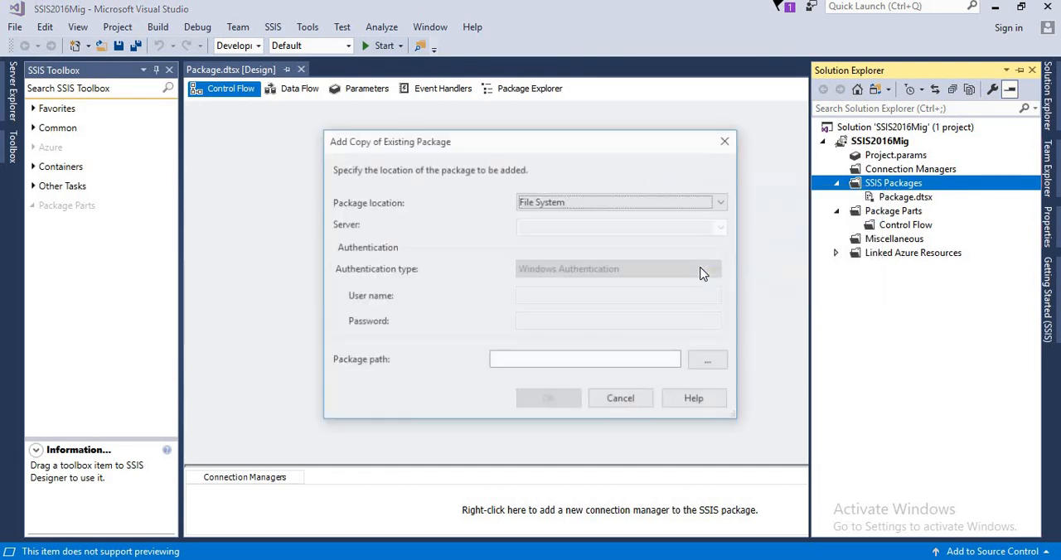
# Try to browse for the package in the SSIS Package Store on the local server
pyautogui.click(593, 204)
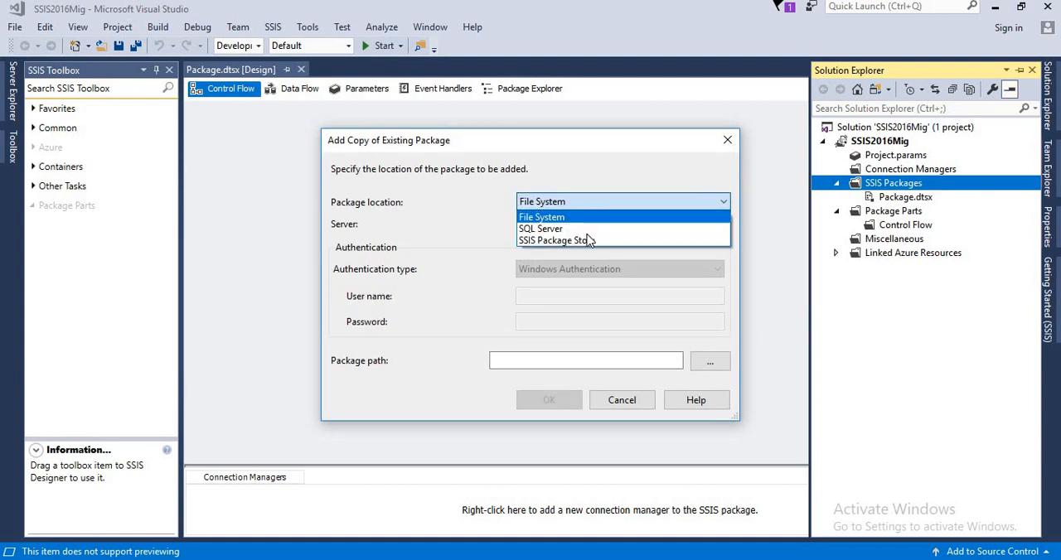
pyautogui.click(592, 240)
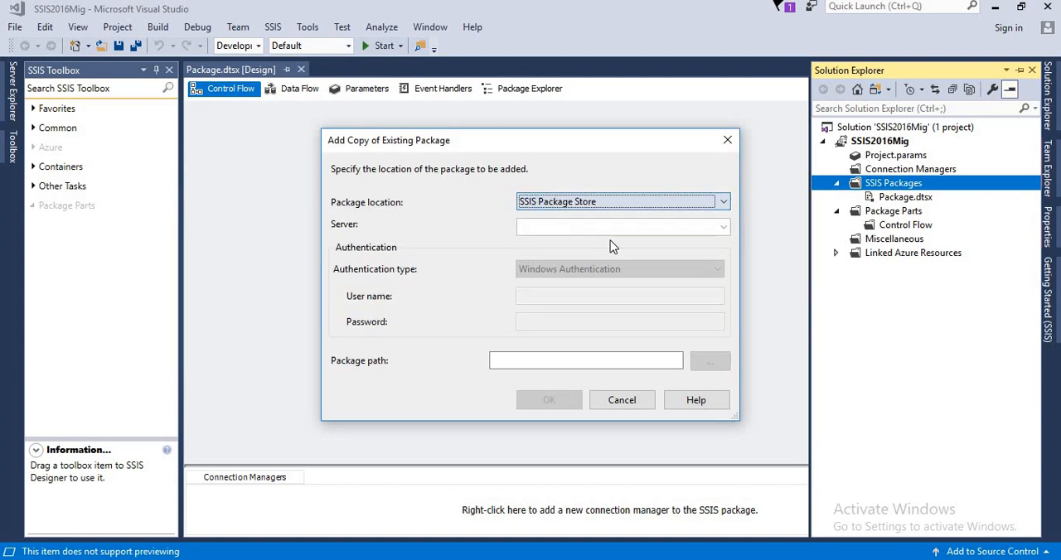
pyautogui.click(723, 227)
pyautogui.click(713, 240)
pyautogui.click(703, 362)
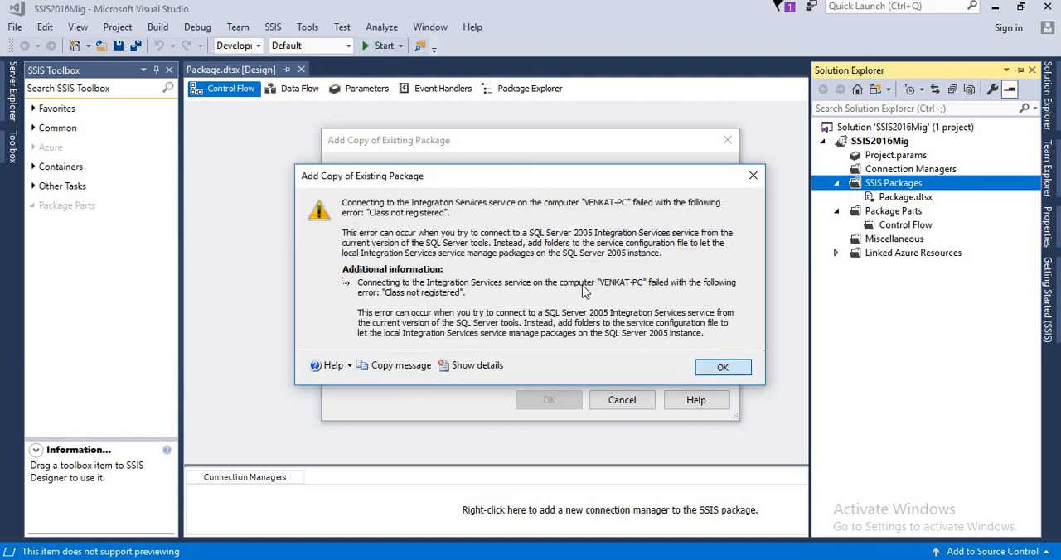
pyautogui.click(719, 368)
pyautogui.click(711, 367)
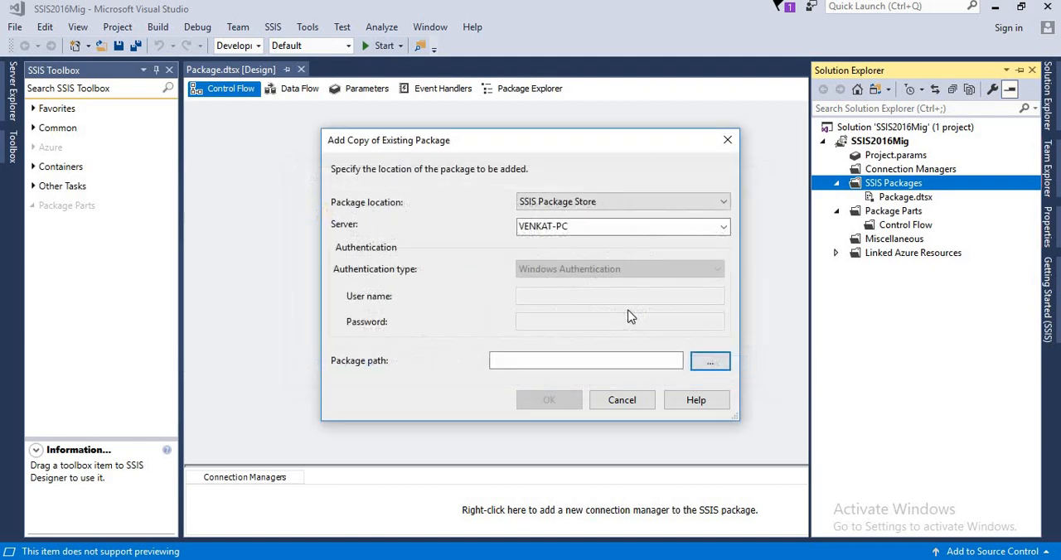
# Set the package location to File System, add Migration.dtsx from the Desktop's 2017 folder to the project and acknowledge the upgrade
pyautogui.click(586, 206)
pyautogui.click(580, 214)
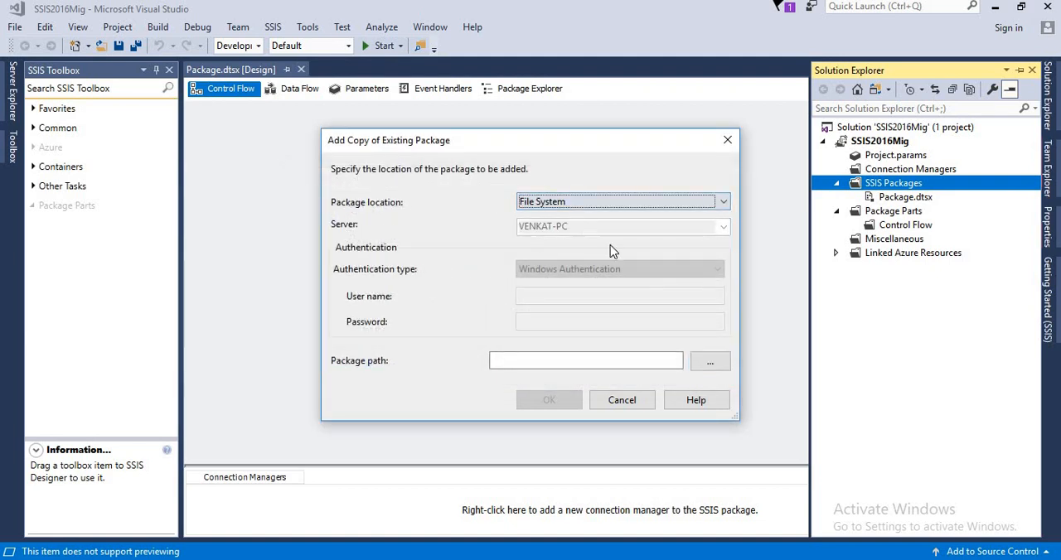
pyautogui.click(714, 366)
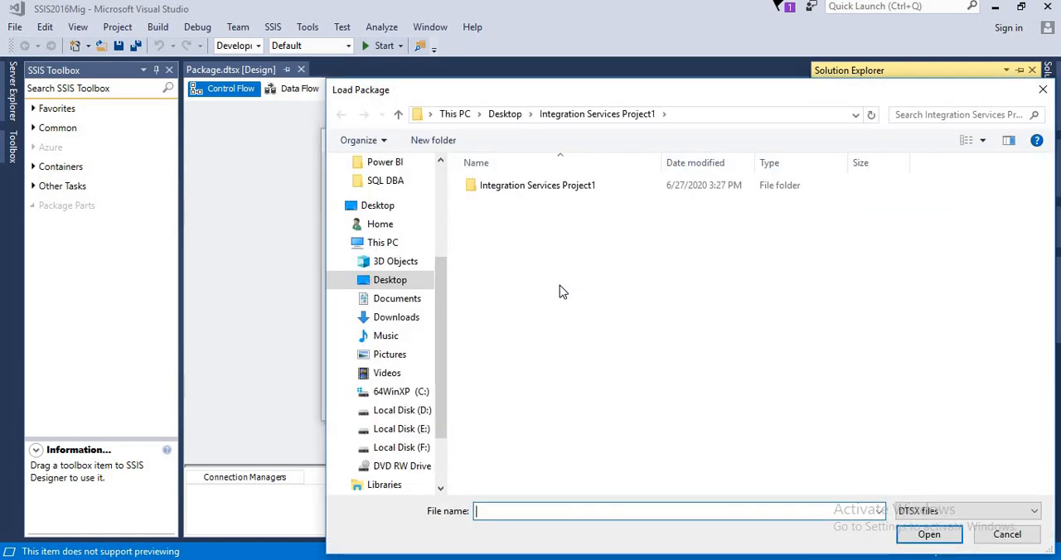
pyautogui.click(504, 113)
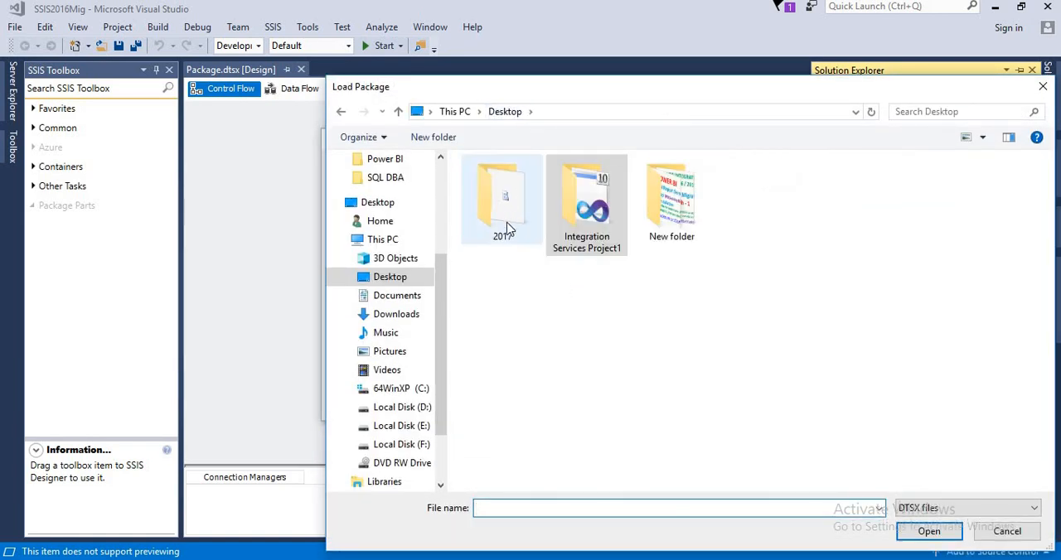
pyautogui.doubleClick(510, 218)
pyautogui.click(500, 185)
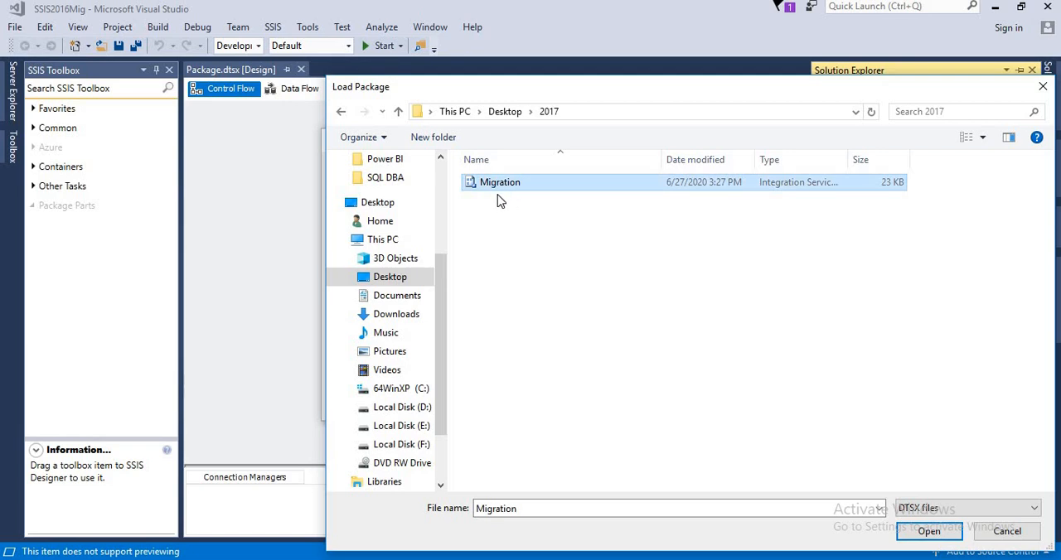
pyautogui.click(929, 532)
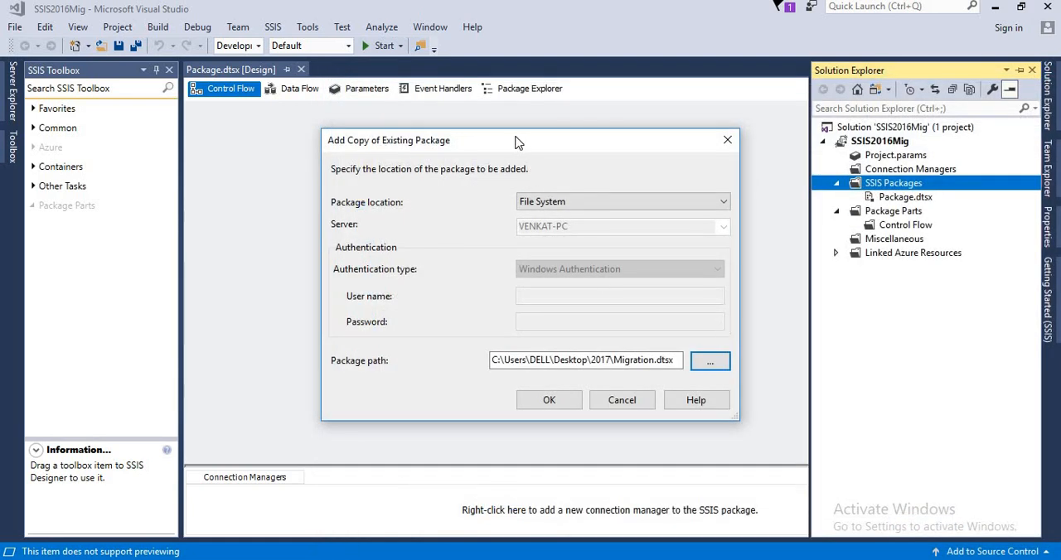
pyautogui.moveTo(517, 140); pyautogui.dragTo(453, 125)
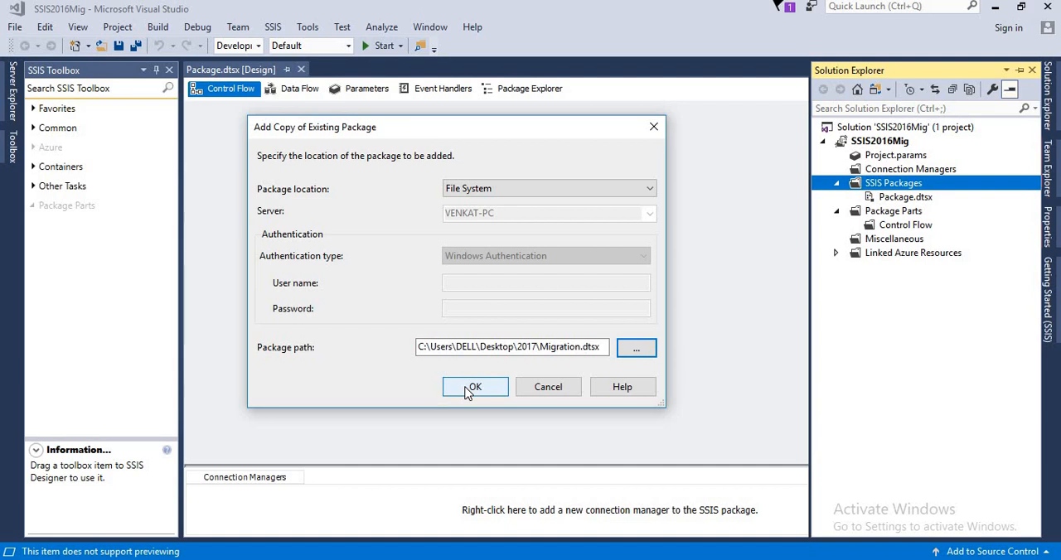
pyautogui.click(467, 390)
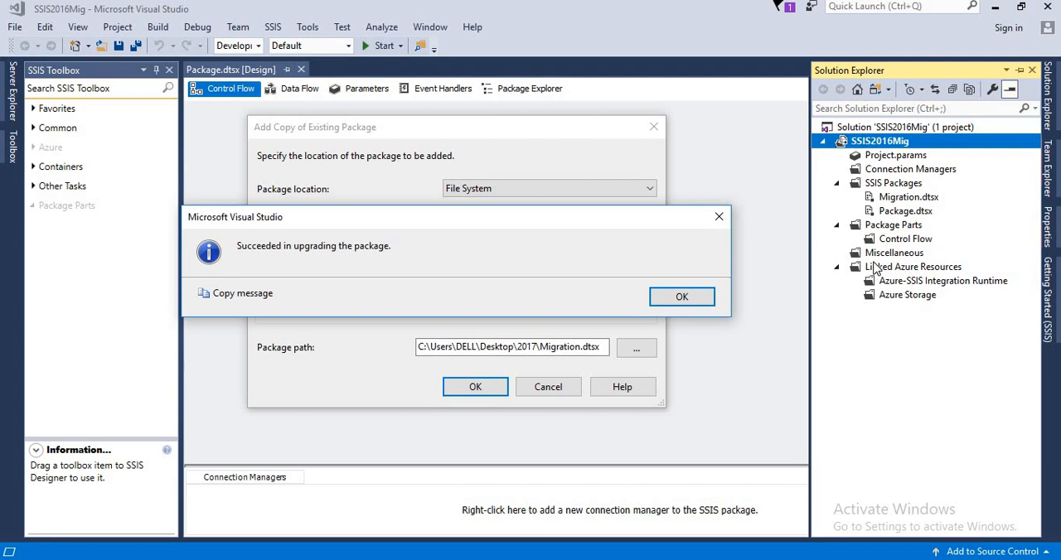
pyautogui.click(700, 305)
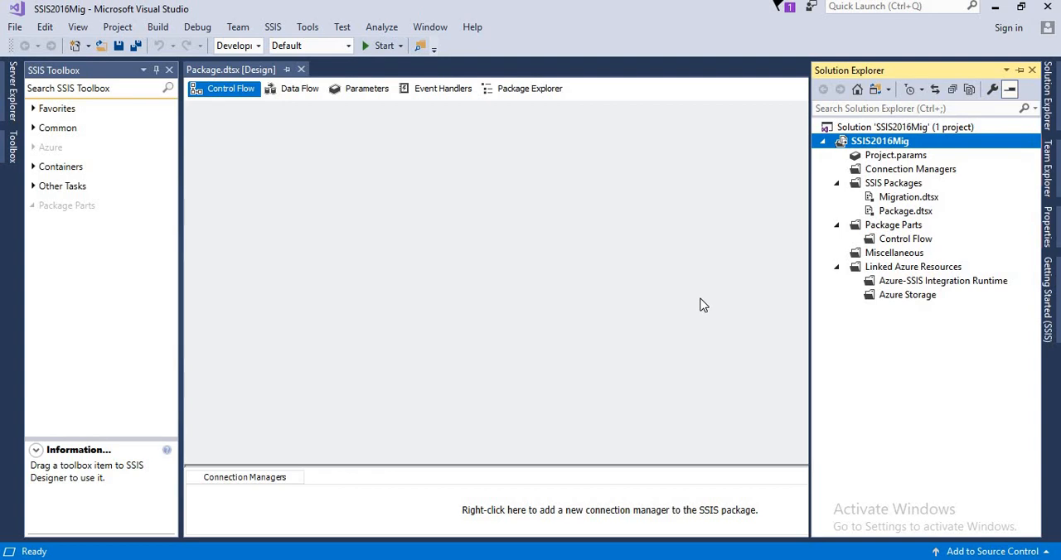
# Open the added Migration.dtsx package in the designer
pyautogui.click(882, 201)
pyautogui.doubleClick(881, 204)
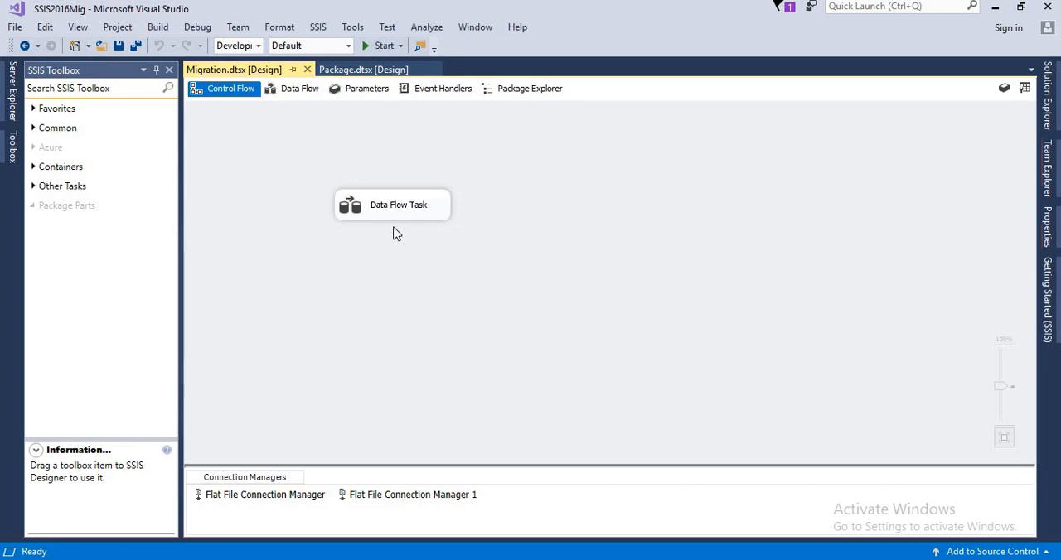
# Open the XML code of Migration.dtsx, compare its PackageFormatVersion with the SSIS2012 project's copy, and close the code view
pyautogui.click(1048, 121)
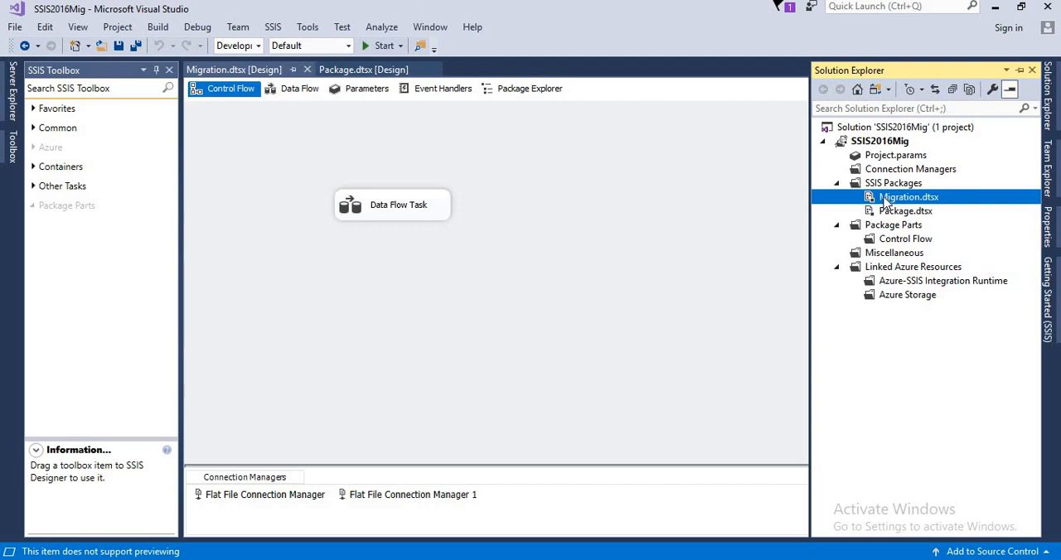
pyautogui.rightClick(884, 197)
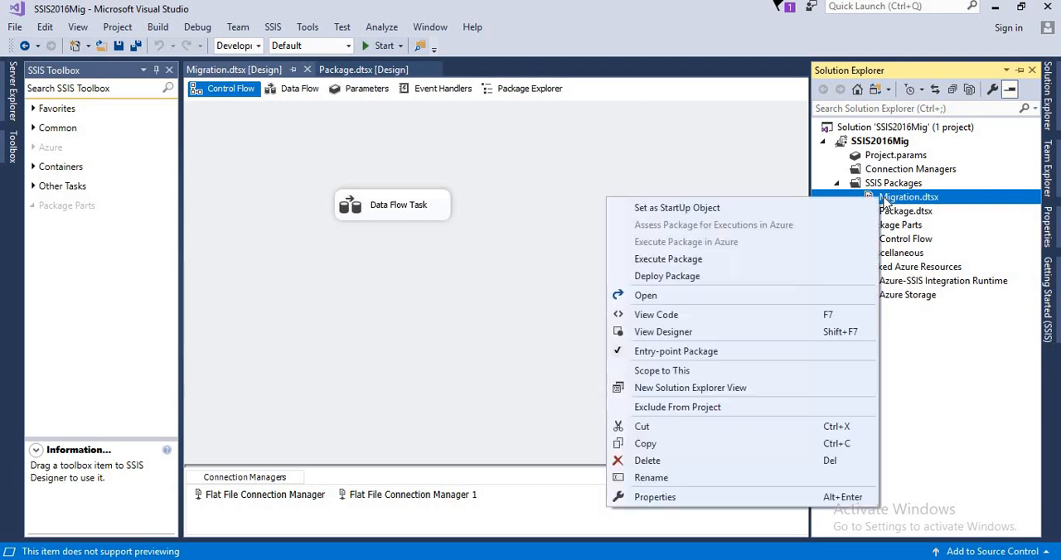
pyautogui.click(681, 316)
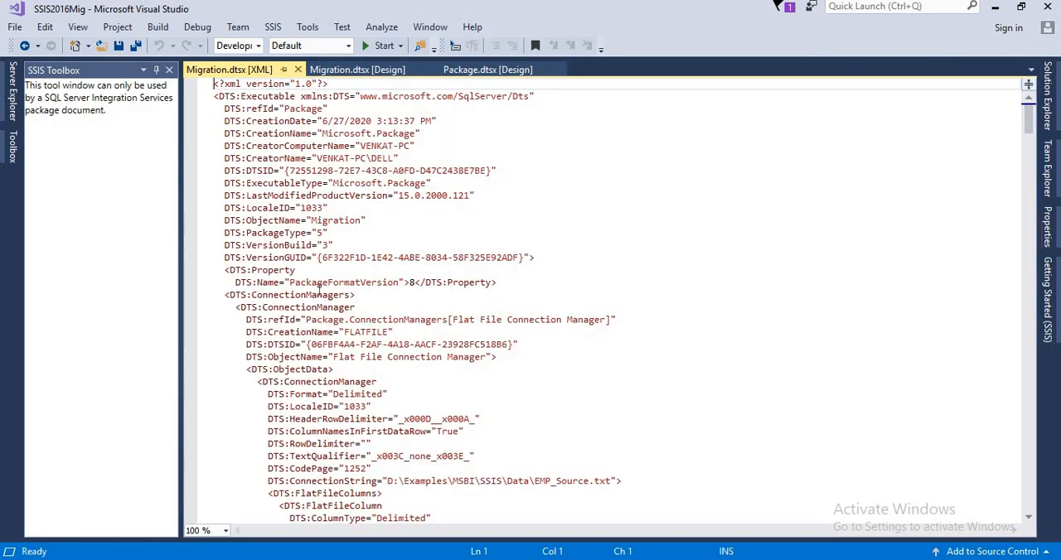
pyautogui.moveTo(292, 283); pyautogui.dragTo(499, 283)
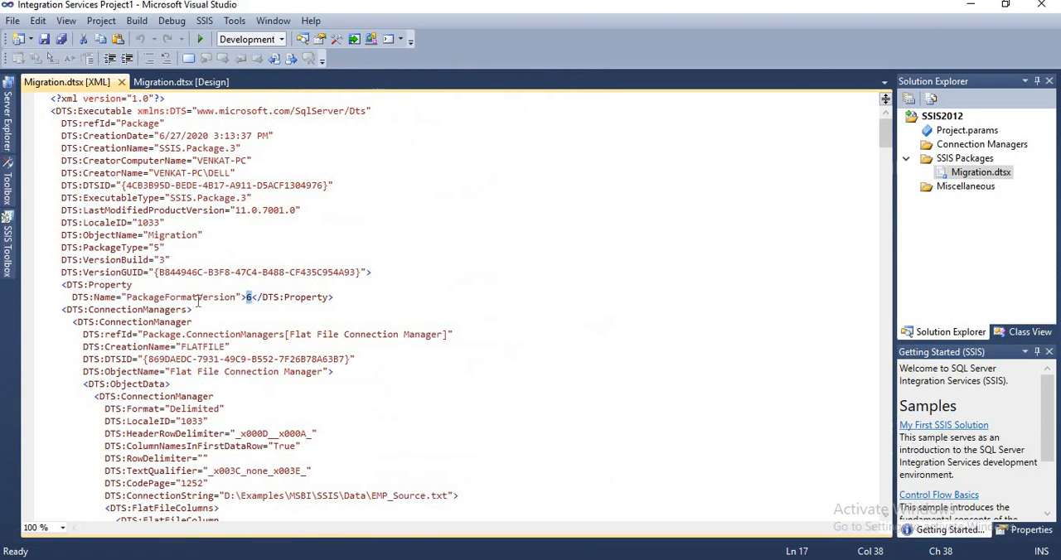
pyautogui.moveTo(144, 297); pyautogui.dragTo(335, 297)
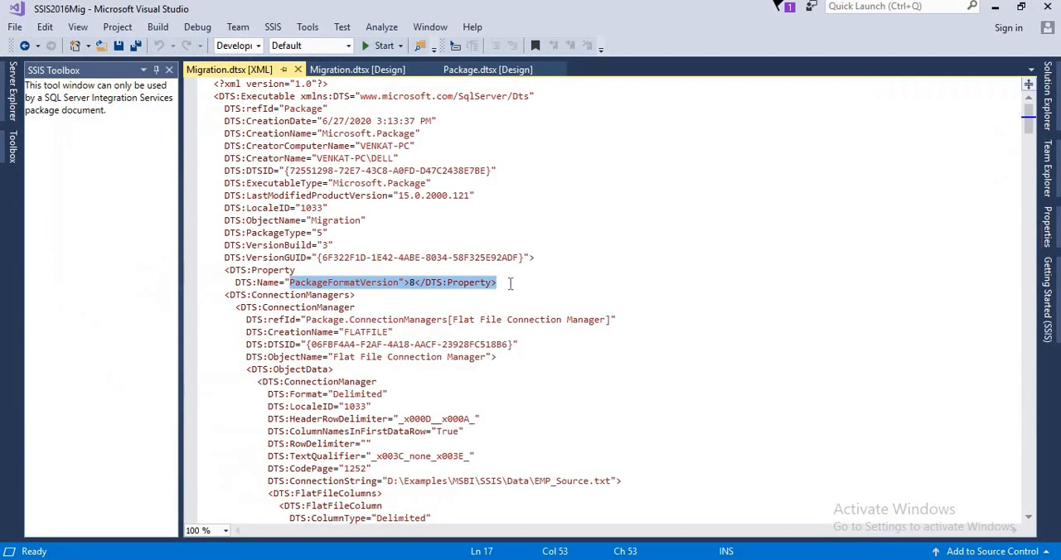
pyautogui.click(513, 285)
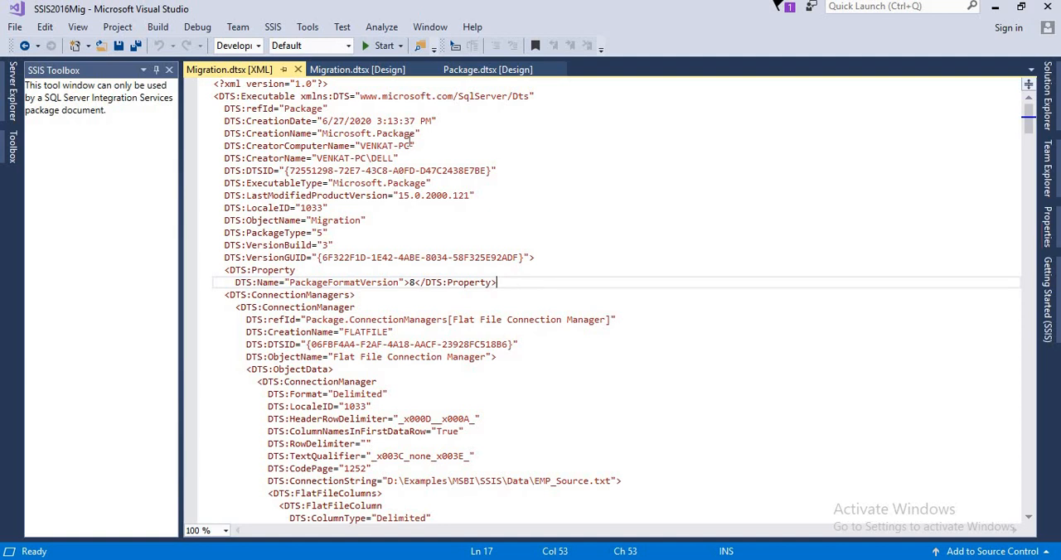
pyautogui.click(297, 70)
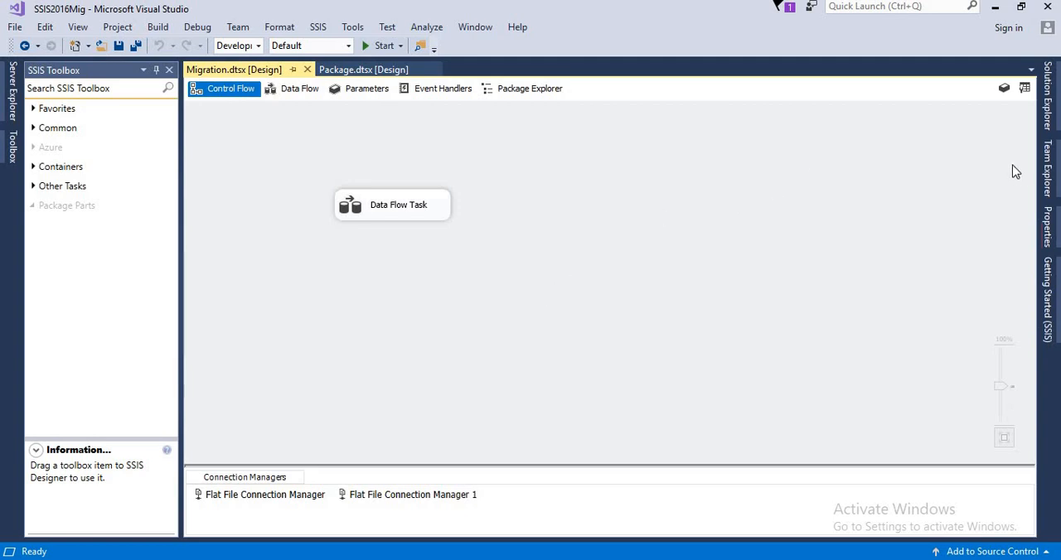
# Execute the Migration.dtsx package in the SSIS2016Mig project and return to design mode
pyautogui.click(1046, 121)
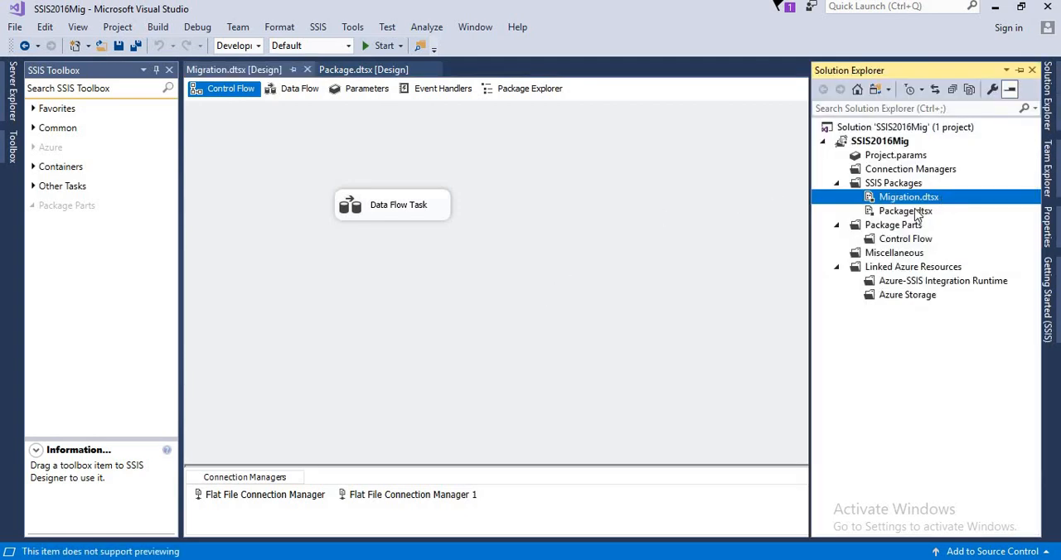
pyautogui.rightClick(826, 199)
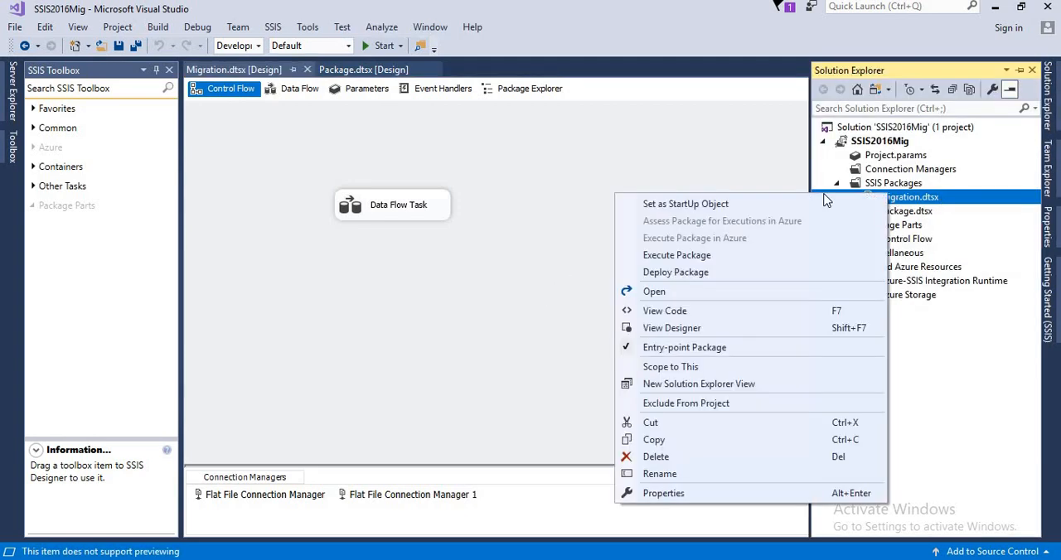
pyautogui.click(710, 254)
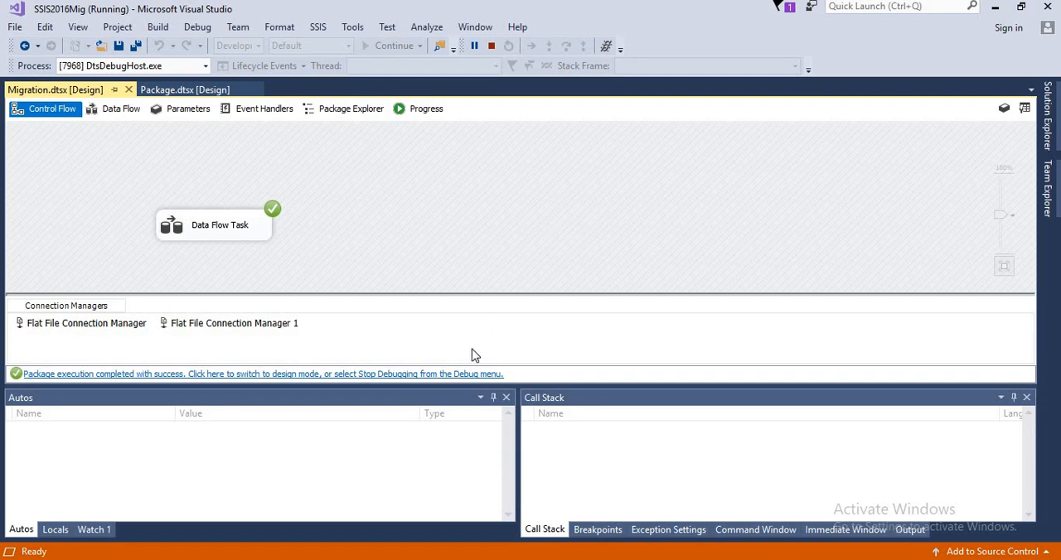
pyautogui.click(464, 374)
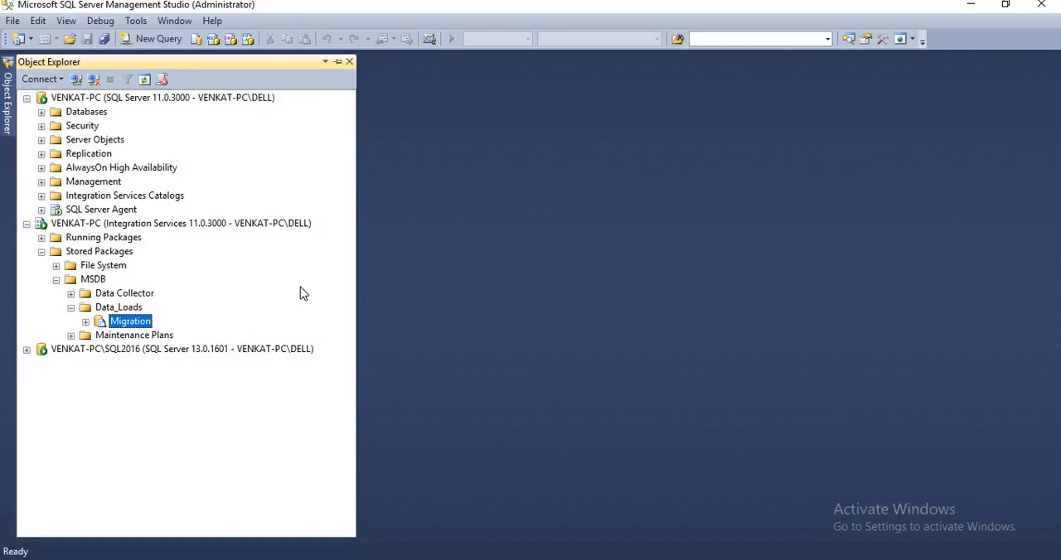
# In SQL Server Management Studio, collapse the 2012 servers and expand the SQL2016 instance's Integration Services Catalogs to show the SSISDB folders
pyautogui.click(26, 97)
pyautogui.click(27, 111)
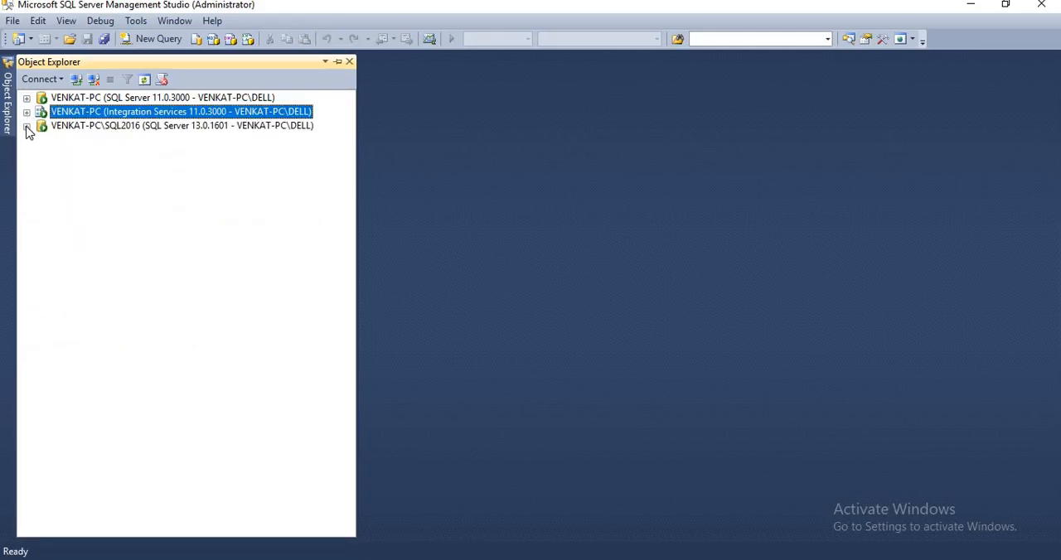
pyautogui.click(26, 125)
pyautogui.click(112, 126)
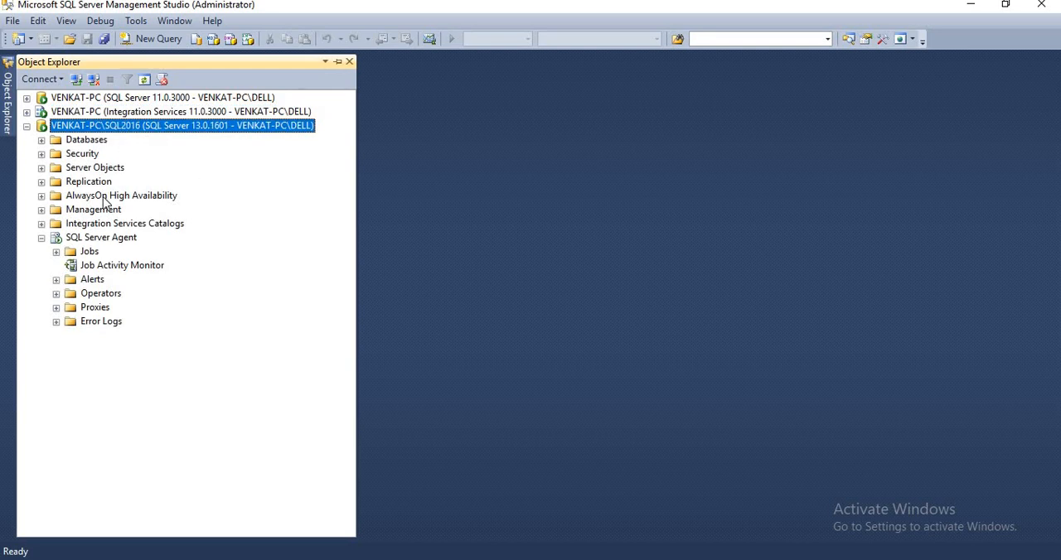
pyautogui.click(42, 224)
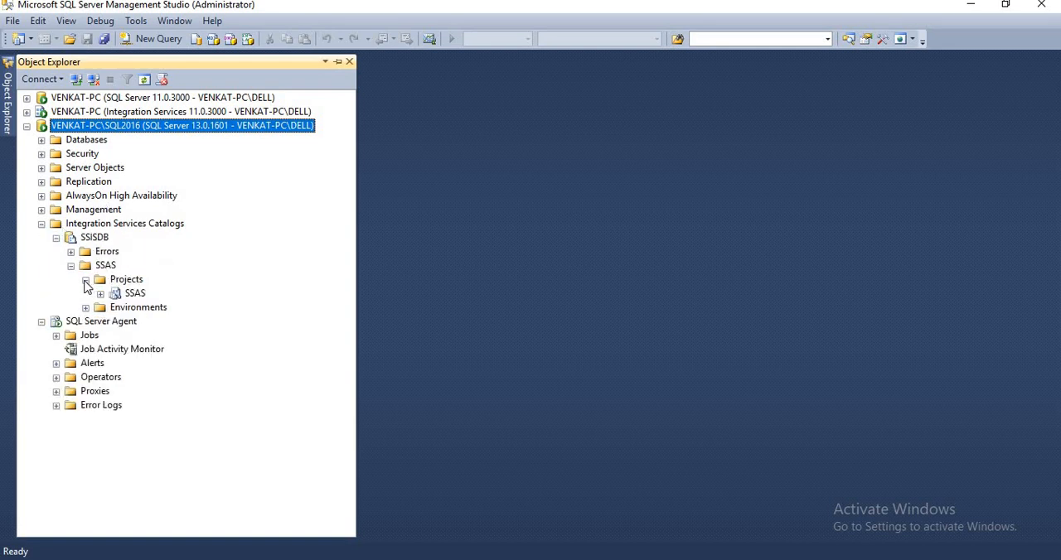
pyautogui.click(85, 281)
pyautogui.click(71, 266)
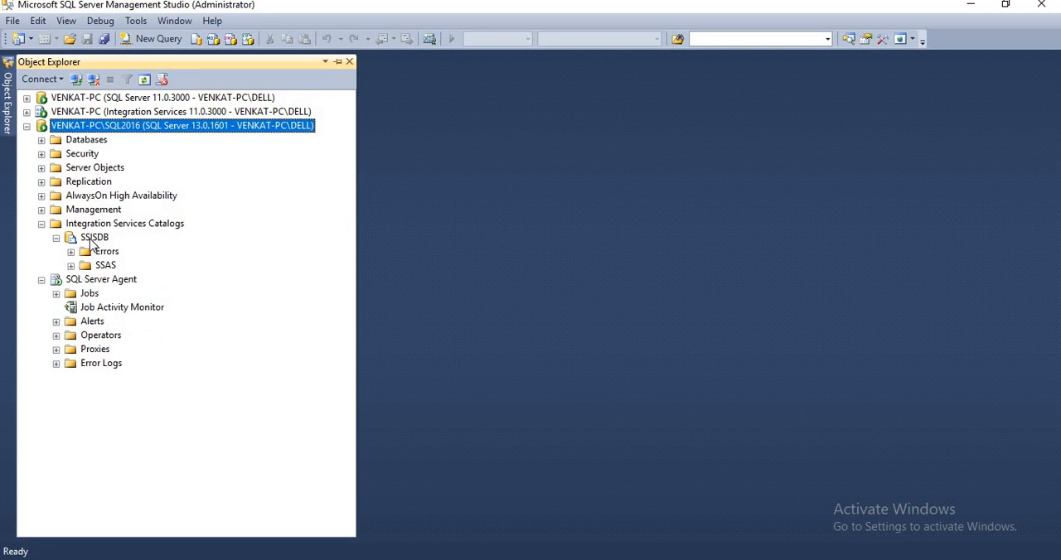
# Create a folder named Data Loads in the SSISDB catalog
pyautogui.rightClick(95, 239)
pyautogui.click(205, 271)
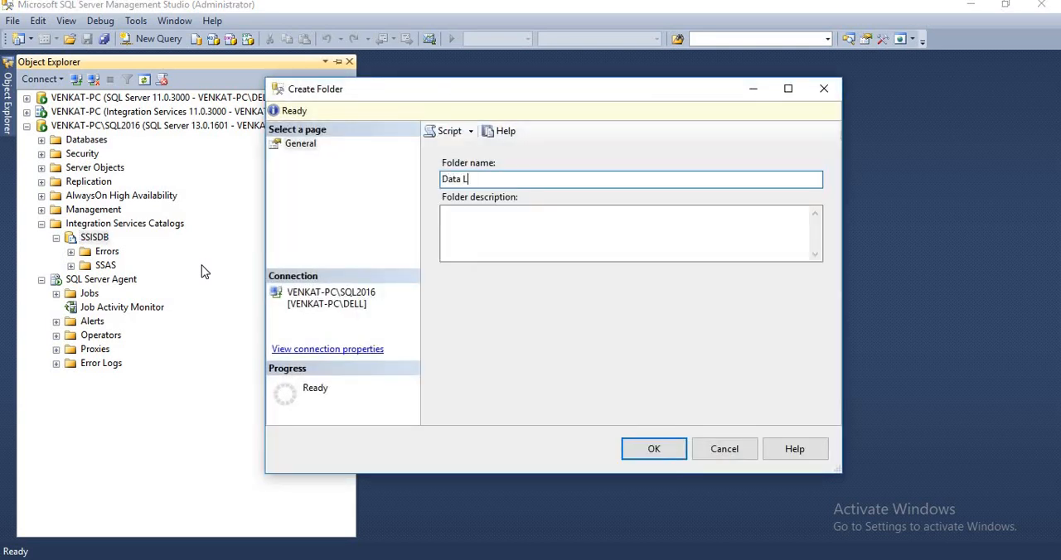
pyautogui.write('Data Loads')
pyautogui.click(630, 448)
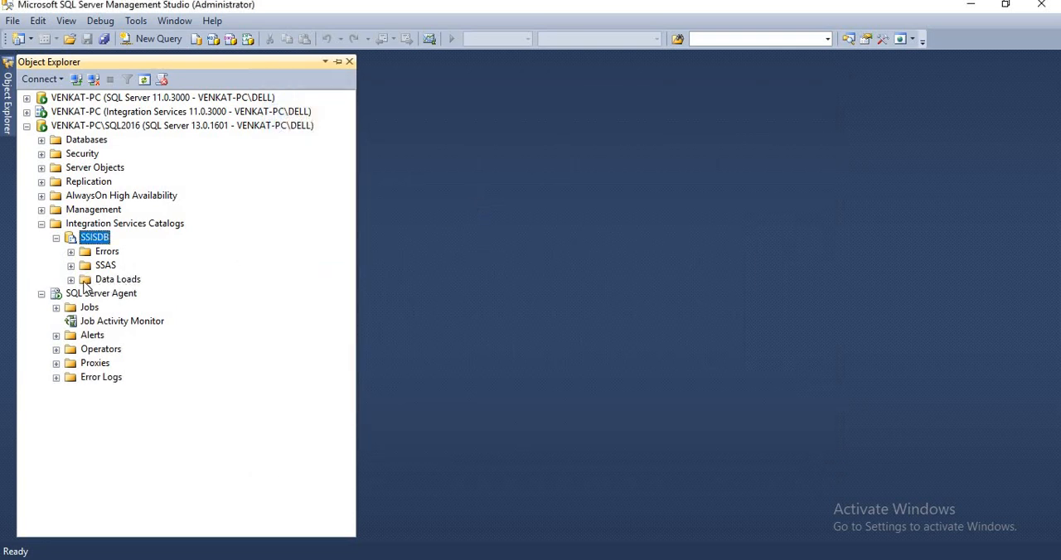
# Start importing packages into the Projects node of the Data Loads folder and advance the conversion wizard to Locate Packages
pyautogui.click(71, 280)
pyautogui.click(86, 294)
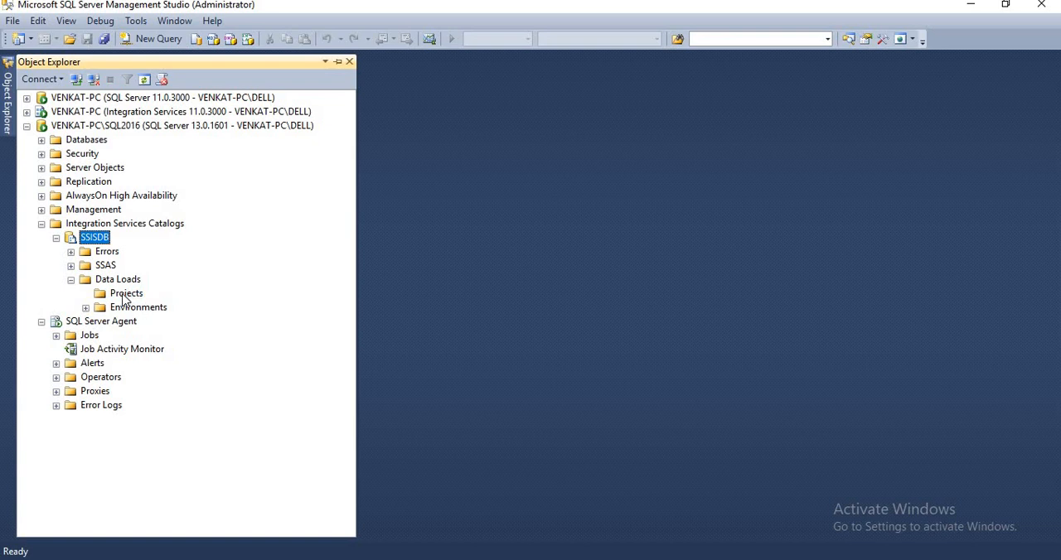
pyautogui.click(123, 295)
pyautogui.rightClick(125, 300)
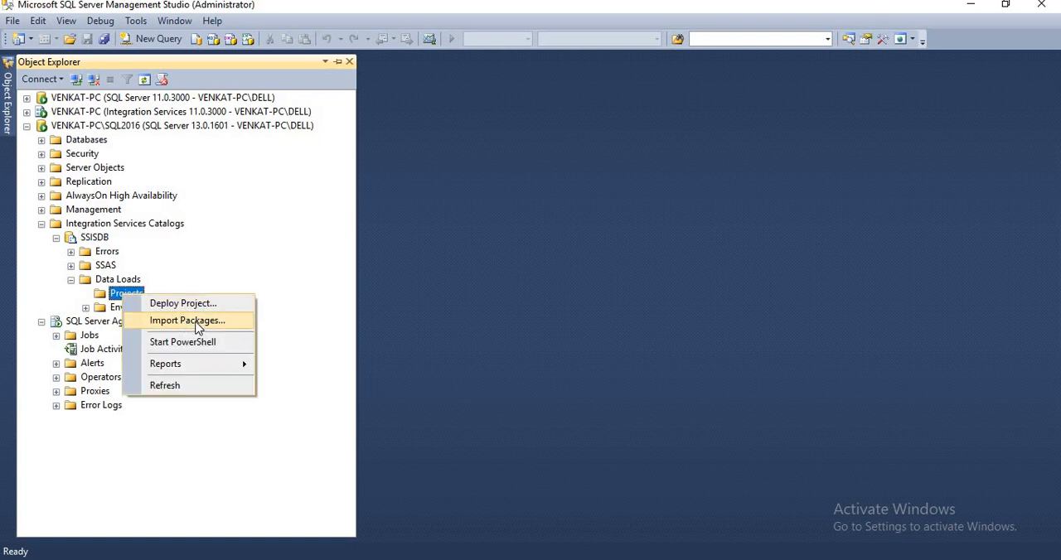
pyautogui.click(187, 321)
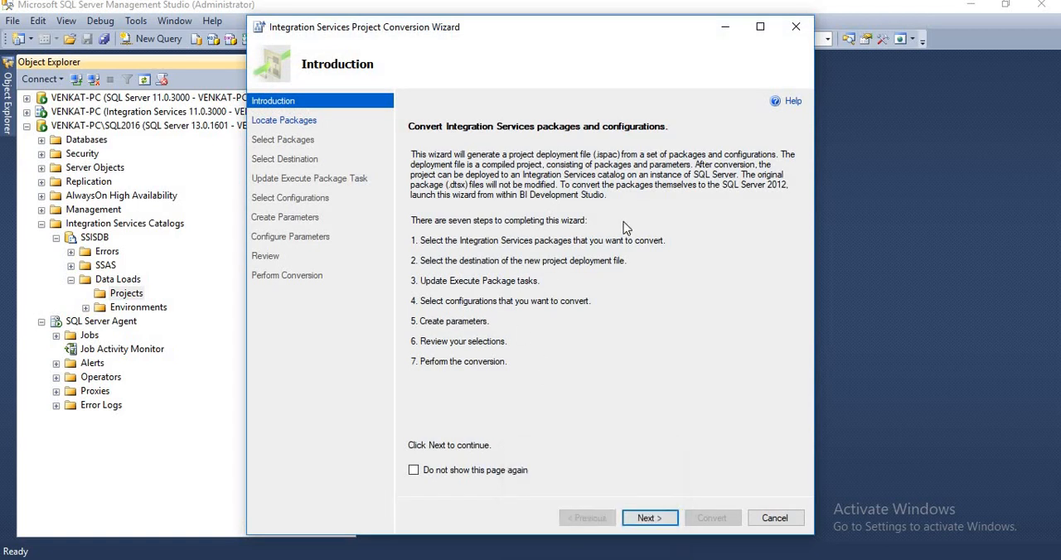
pyautogui.click(649, 518)
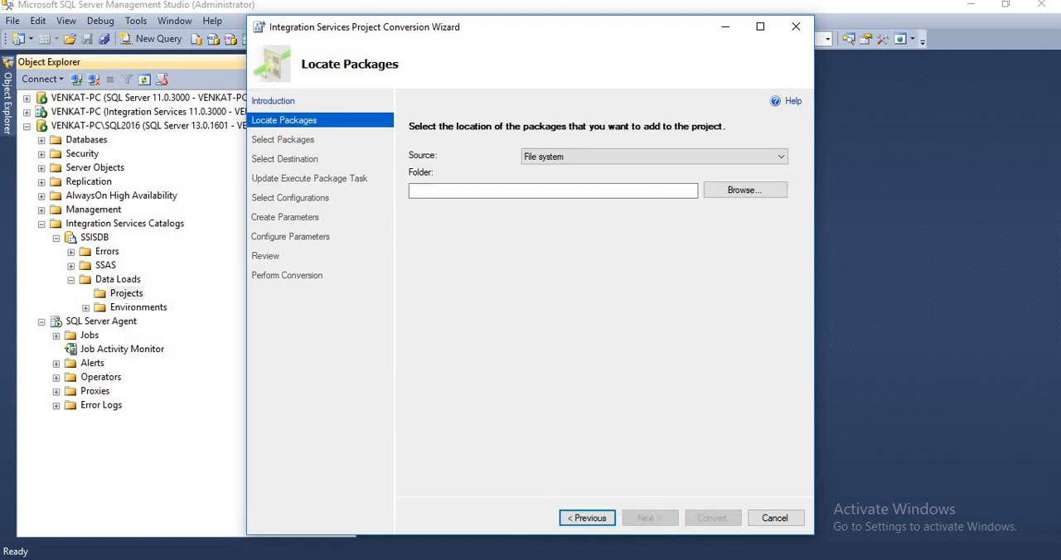
# Switch to Visual Studio, open the folder containing Migration.dtsx in File Explorer and copy its path
pyautogui.click(593, 510)
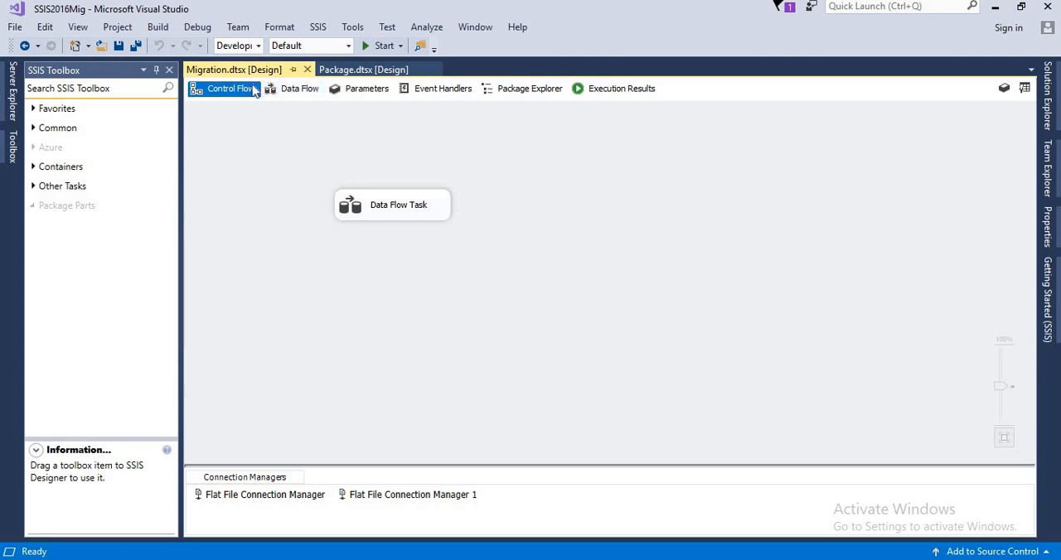
pyautogui.rightClick(223, 71)
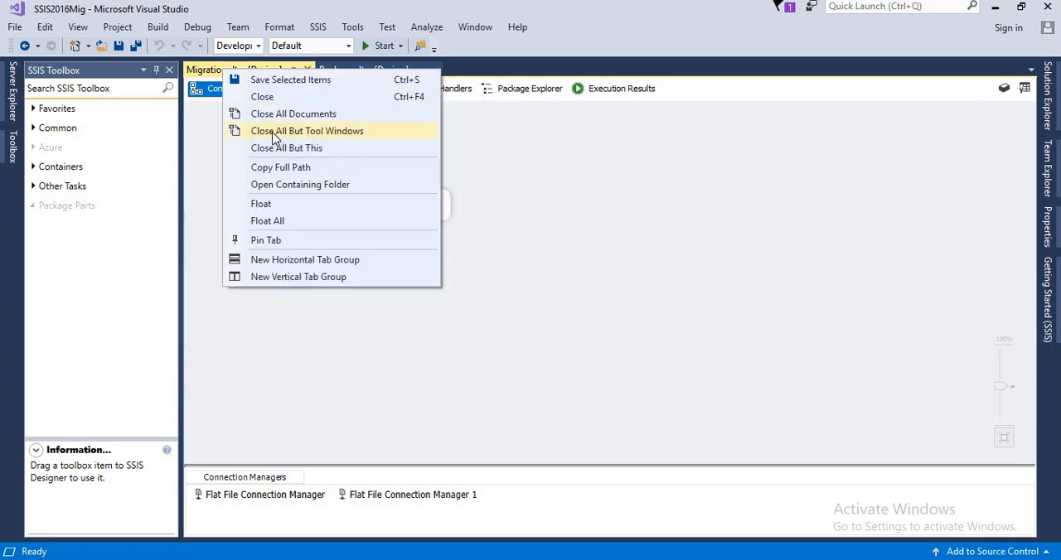
pyautogui.click(290, 185)
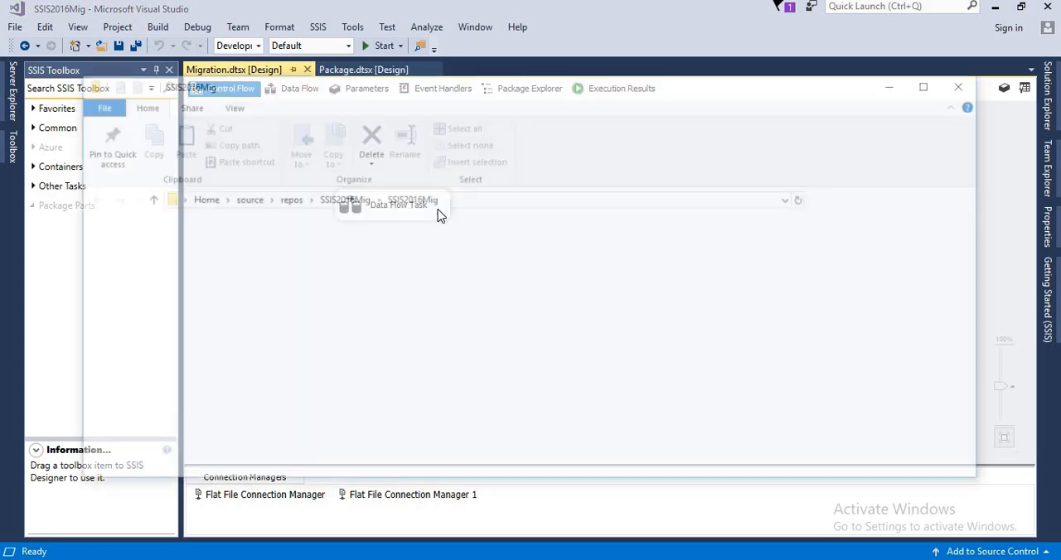
pyautogui.click(470, 204)
pyautogui.hotkey('ctrl', 'c')
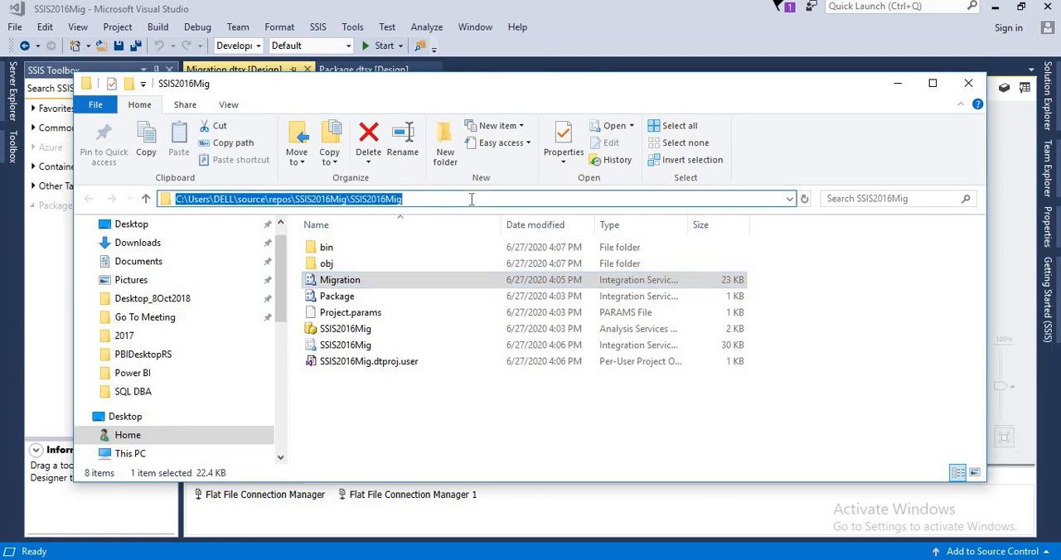
pyautogui.click(552, 395)
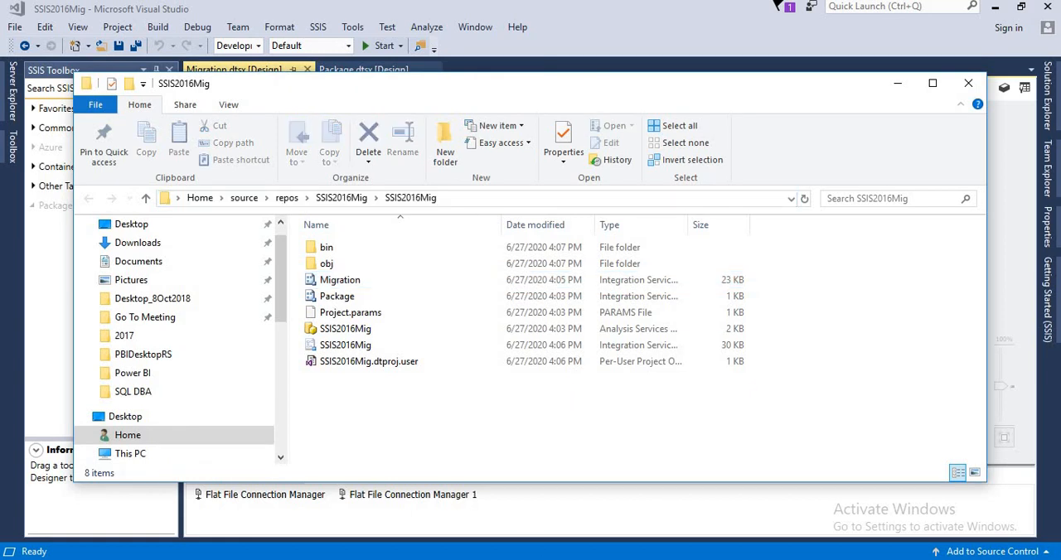
# Set the conversion wizard's file system source folder to the copied SSIS2016Mig project path and continue to Select Packages
pyautogui.hotkey('alt', 'Tab')
pyautogui.click(592, 191)
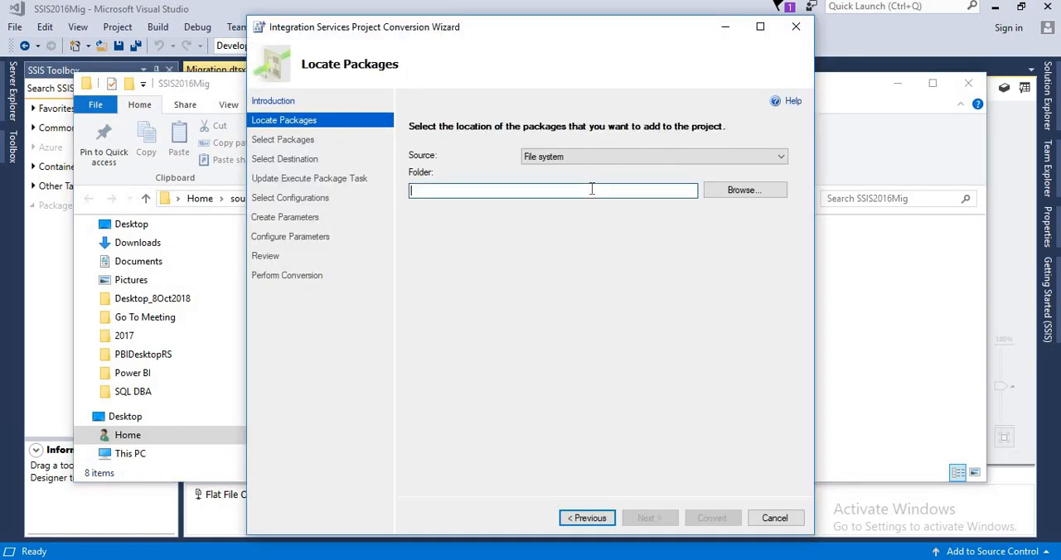
pyautogui.hotkey('ctrl', 'v')
pyautogui.press('Return')
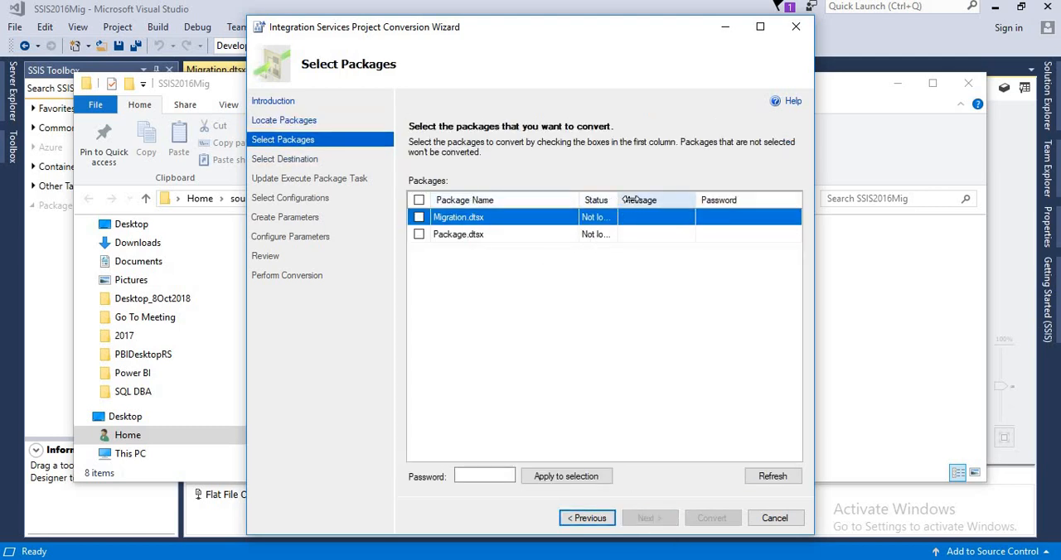
# Widen the Status column, select only Migration.dtsx for conversion and try to continue past the package selection
pyautogui.moveTo(618, 201); pyautogui.dragTo(703, 200)
pyautogui.click(417, 218)
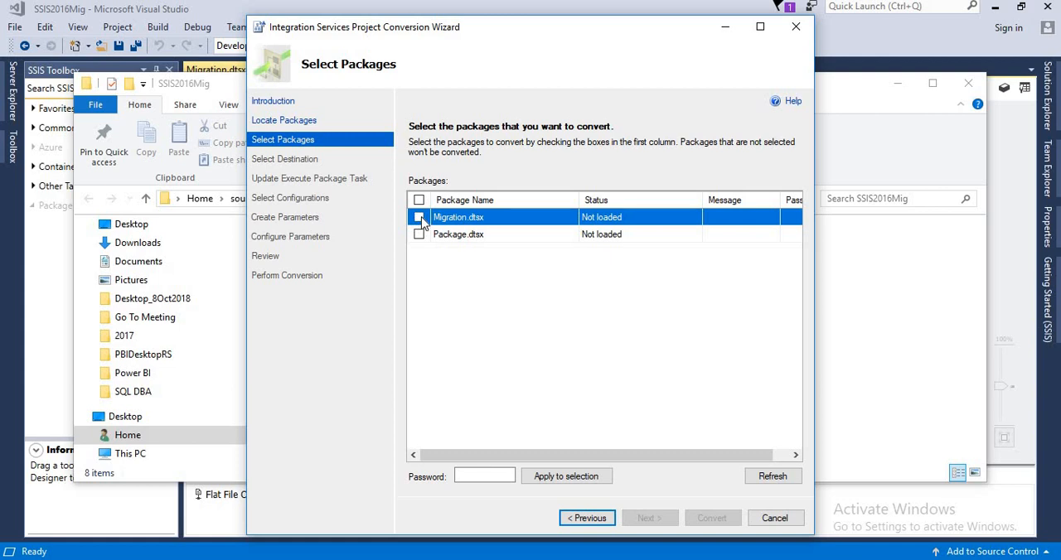
pyautogui.click(647, 519)
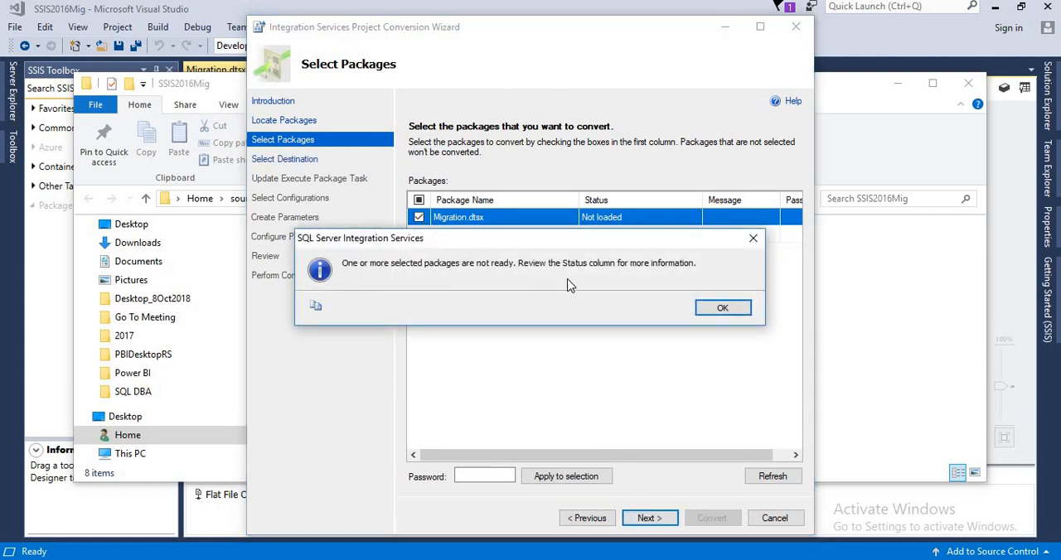
pyautogui.click(722, 311)
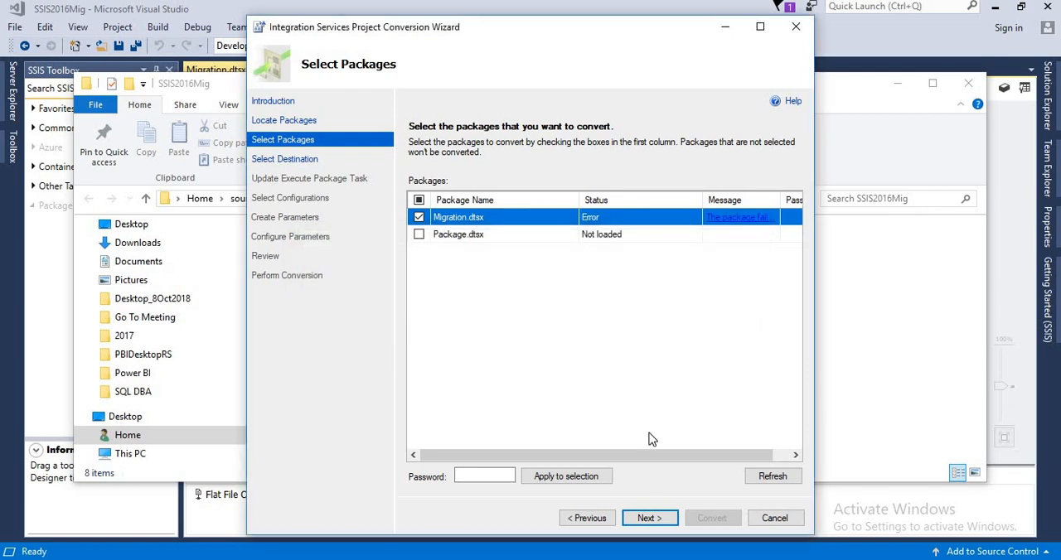
pyautogui.click(646, 519)
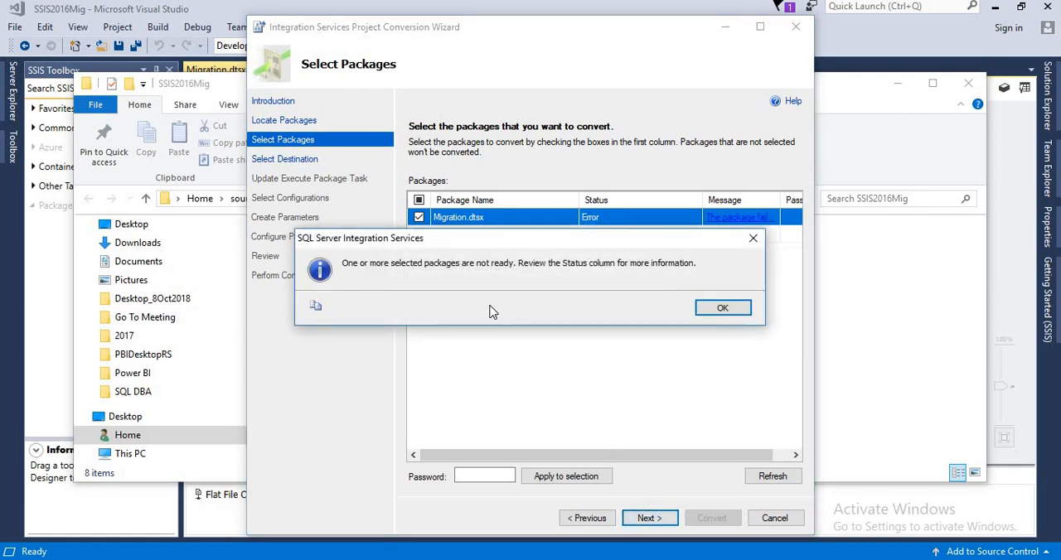
pyautogui.click(722, 310)
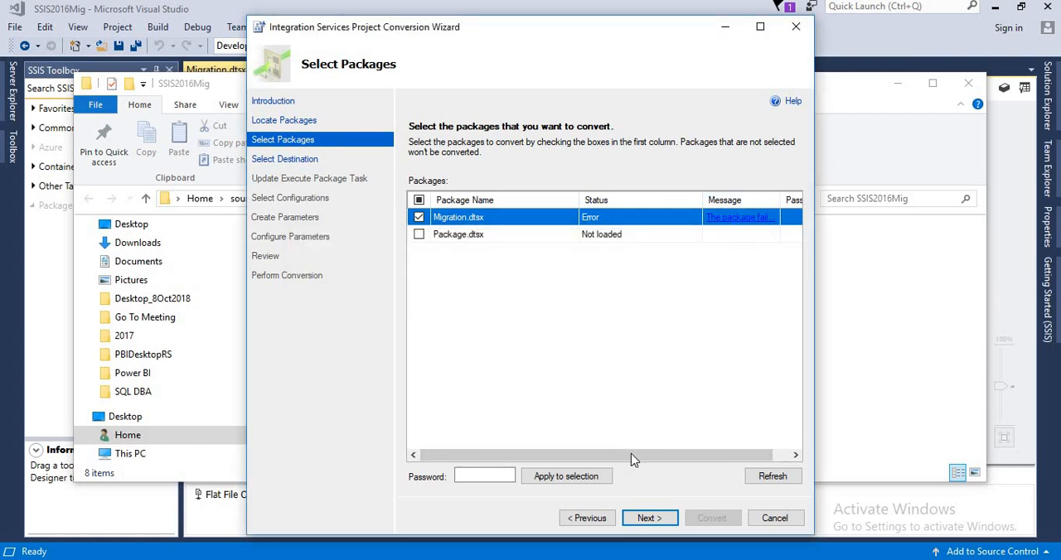
pyautogui.moveTo(631, 458); pyautogui.dragTo(752, 458)
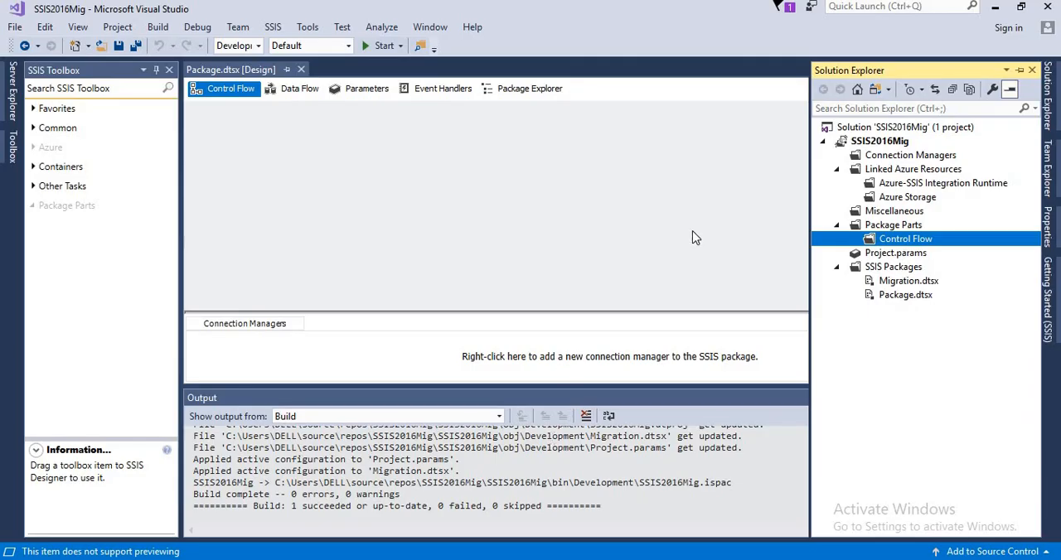
# Start deploying Migration.dtsx from Visual Studio with SSIS in SQL Server as the target and connect to the SQL2016 instance using Windows Authentication
pyautogui.rightClick(897, 287)
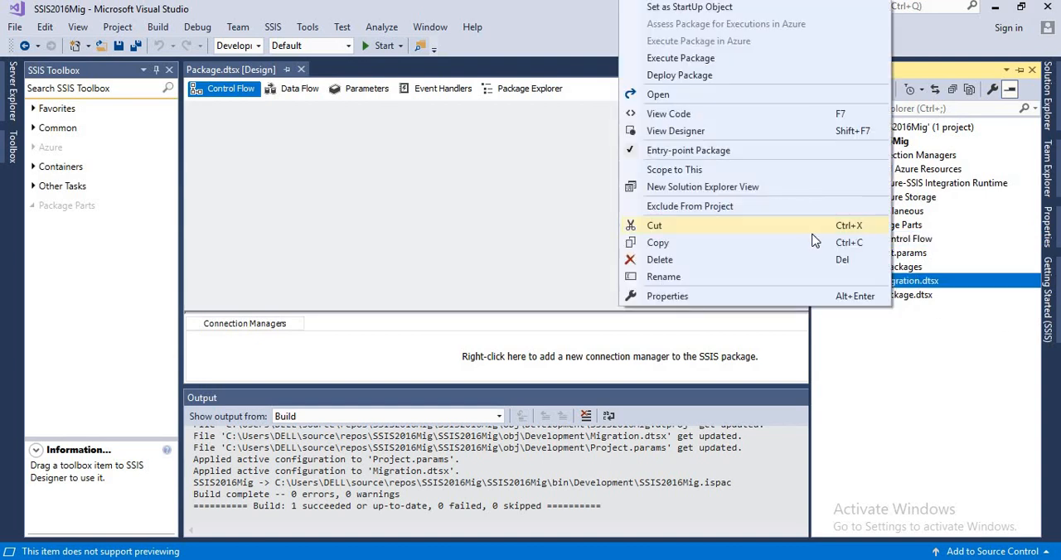
pyautogui.click(701, 76)
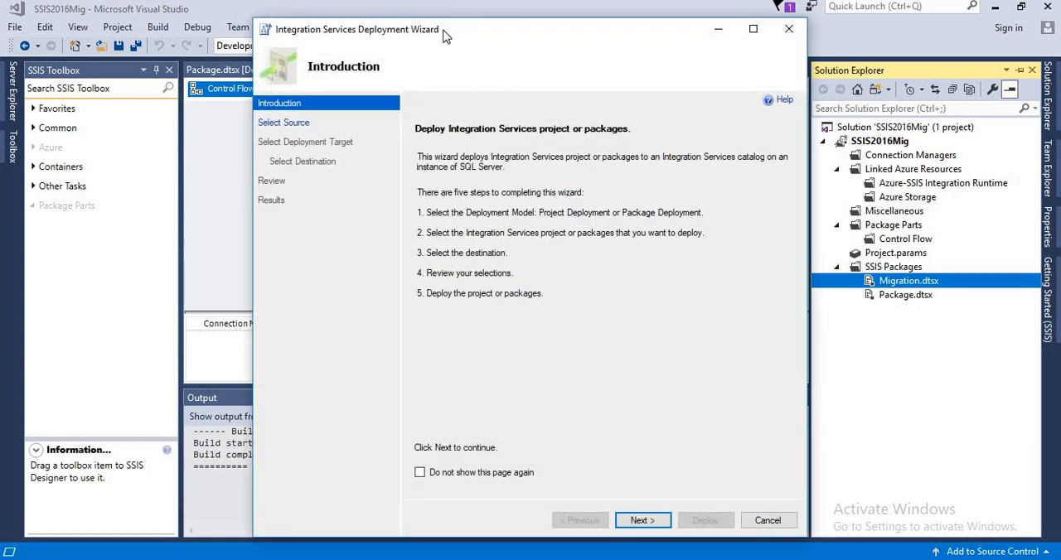
pyautogui.click(640, 520)
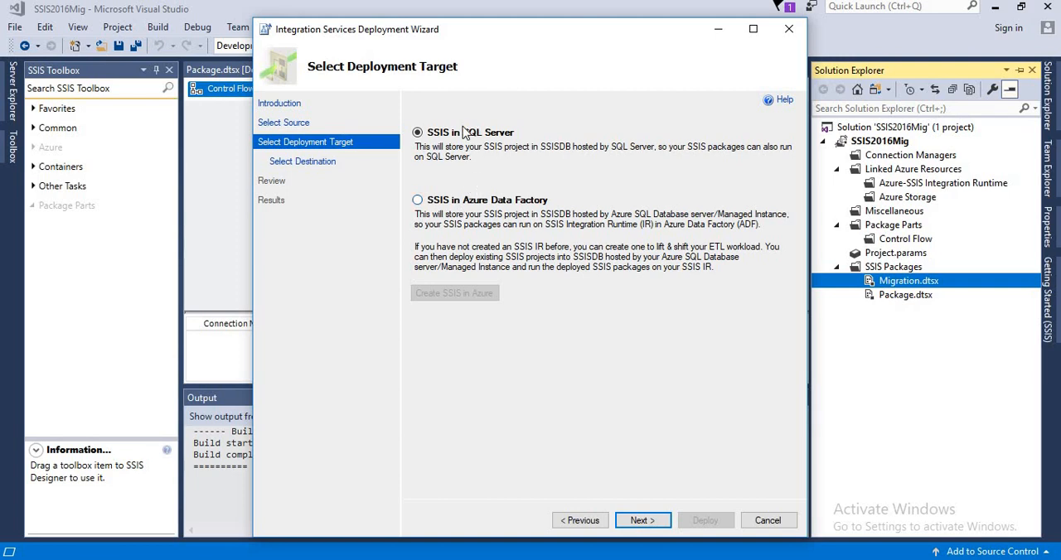
pyautogui.click(634, 519)
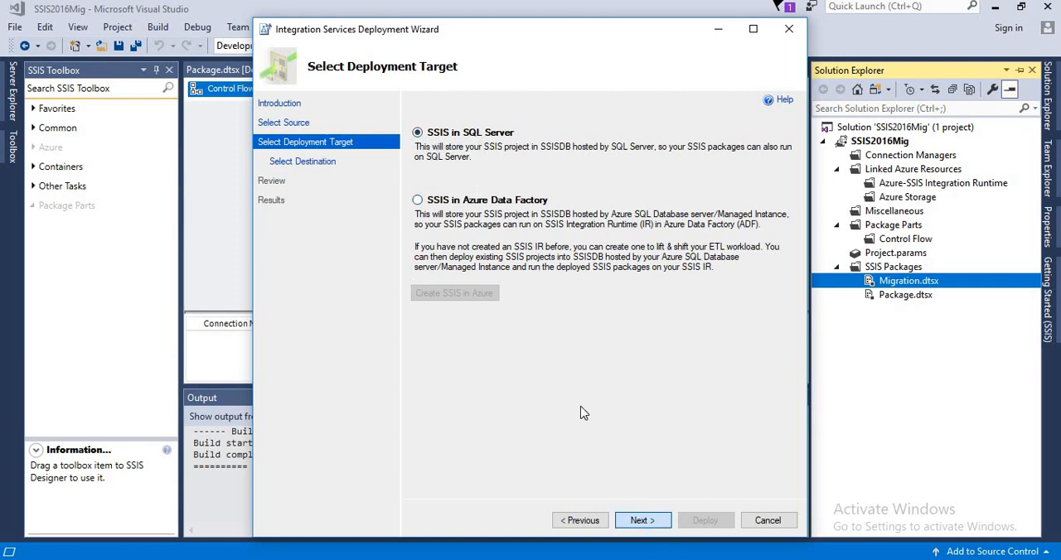
pyautogui.doubleClick(513, 172)
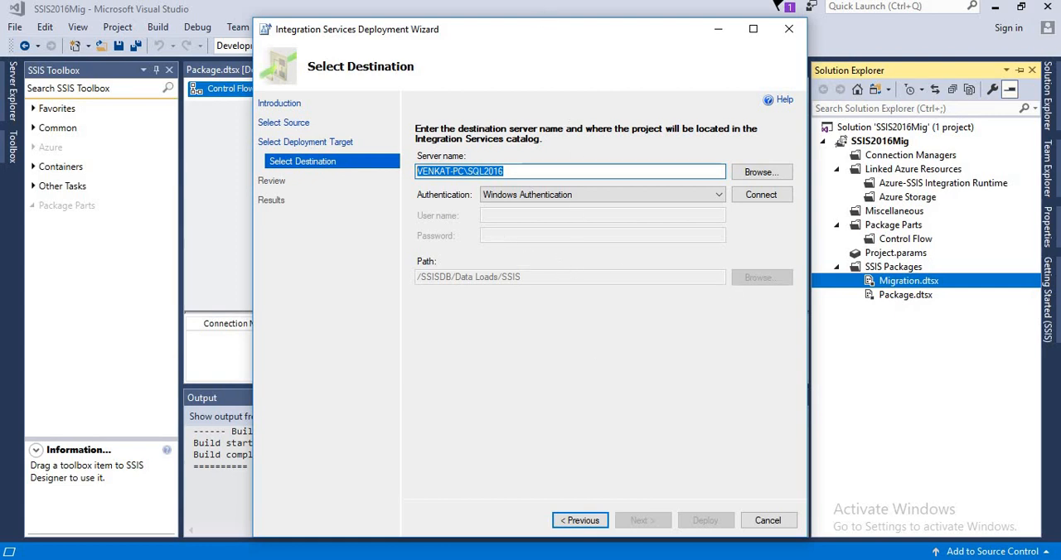
pyautogui.click(537, 2)
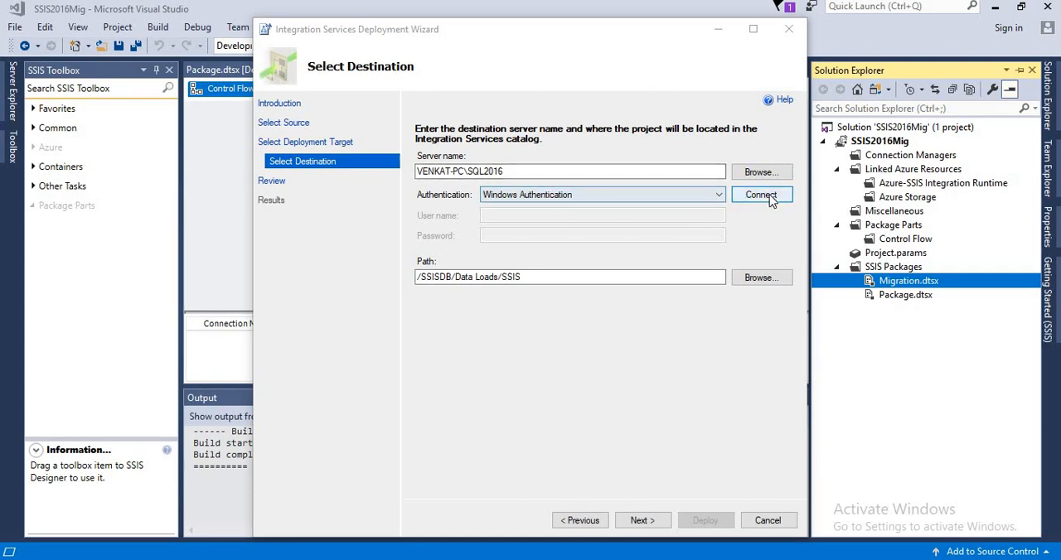
# Create a project named SSIS2016 in the SSISDB Data Loads folder and choose it as the deployment destination
pyautogui.click(523, 278)
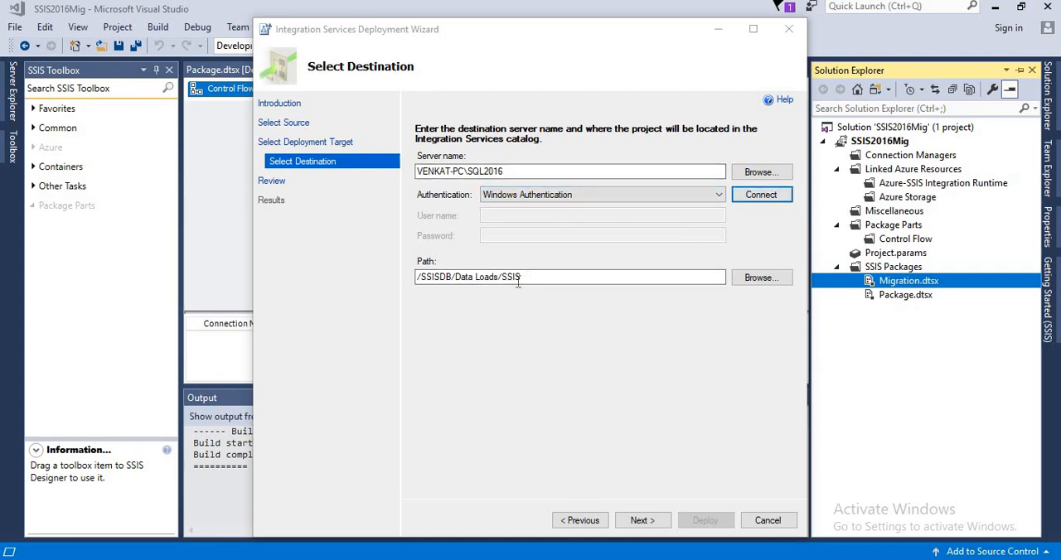
pyautogui.click(756, 277)
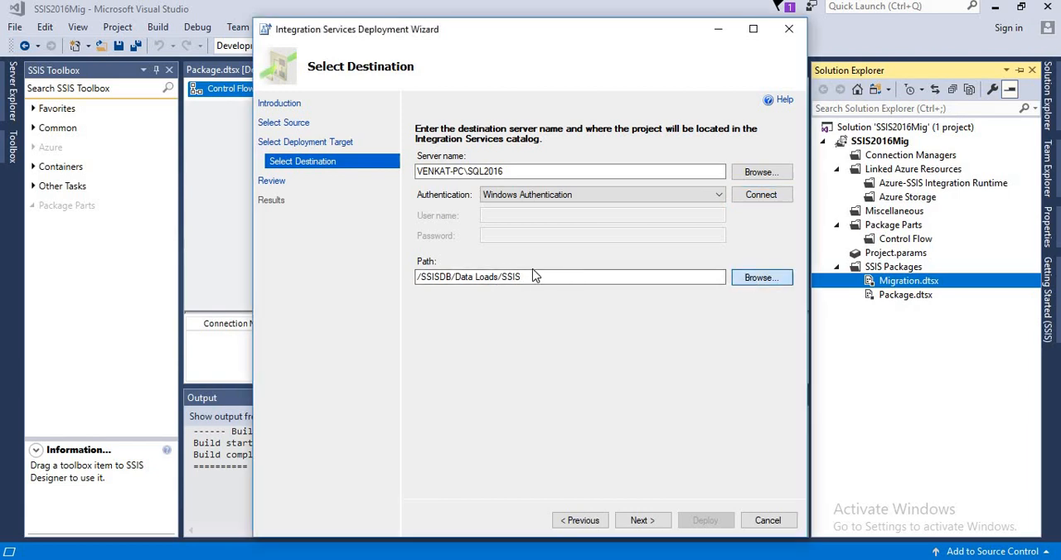
pyautogui.click(437, 213)
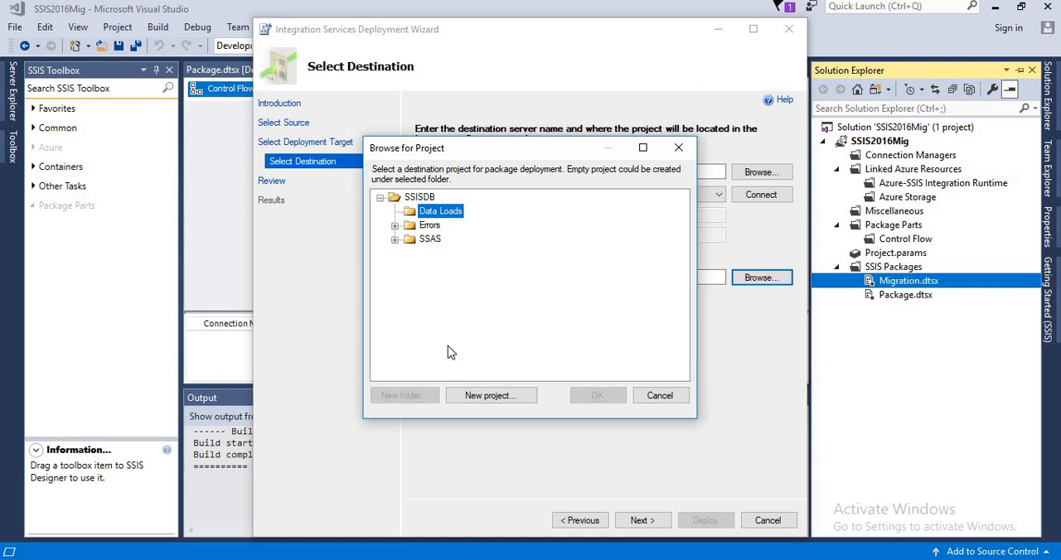
pyautogui.click(480, 398)
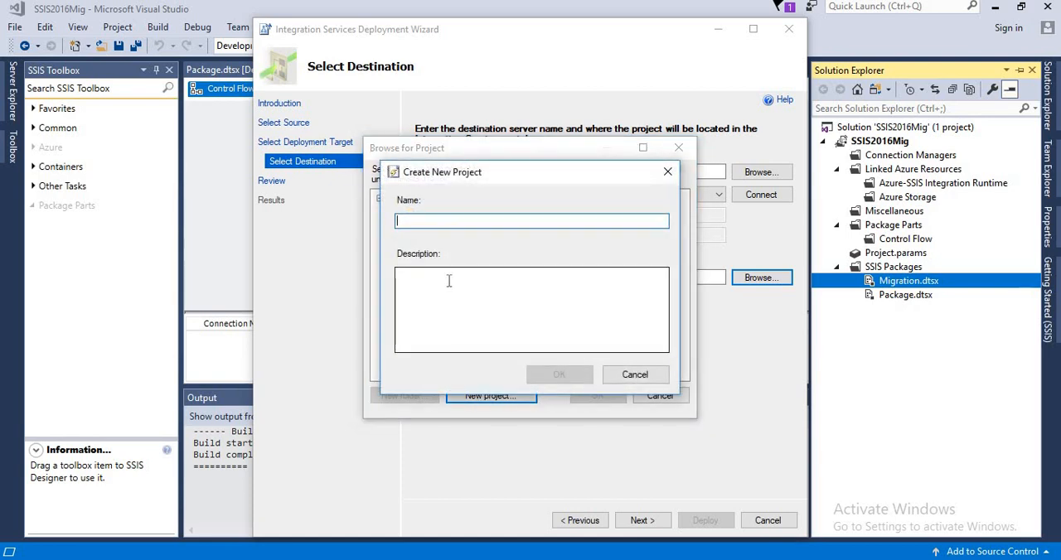
pyautogui.write('SSSI')
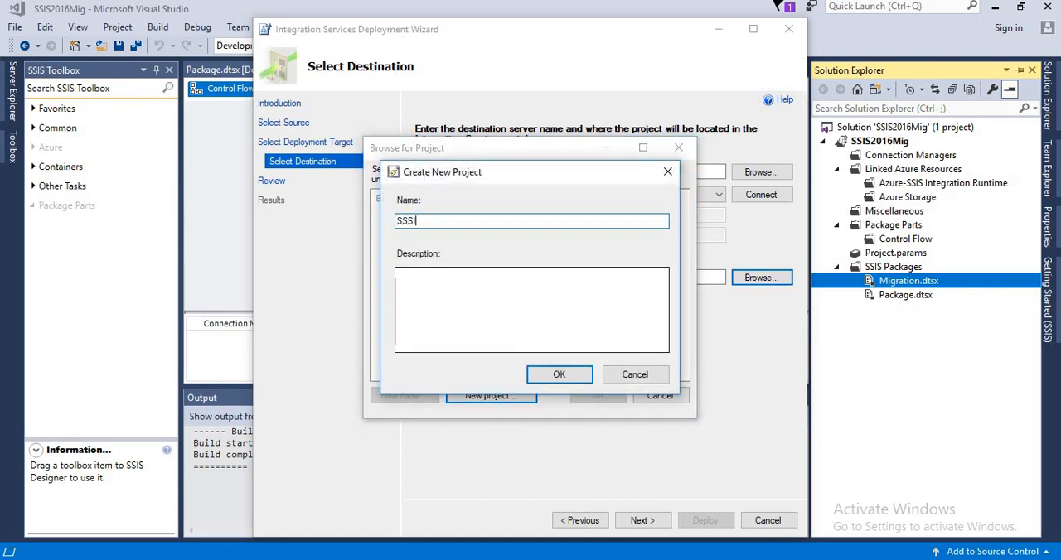
pyautogui.press('BackSpace')
pyautogui.press('BackSpace')
pyautogui.click(549, 377)
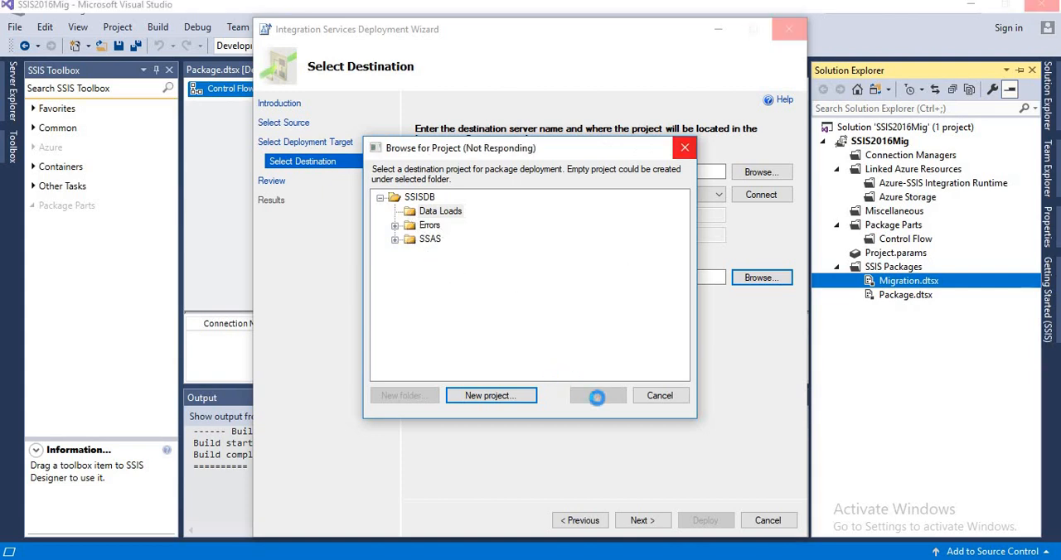
pyautogui.click(597, 398)
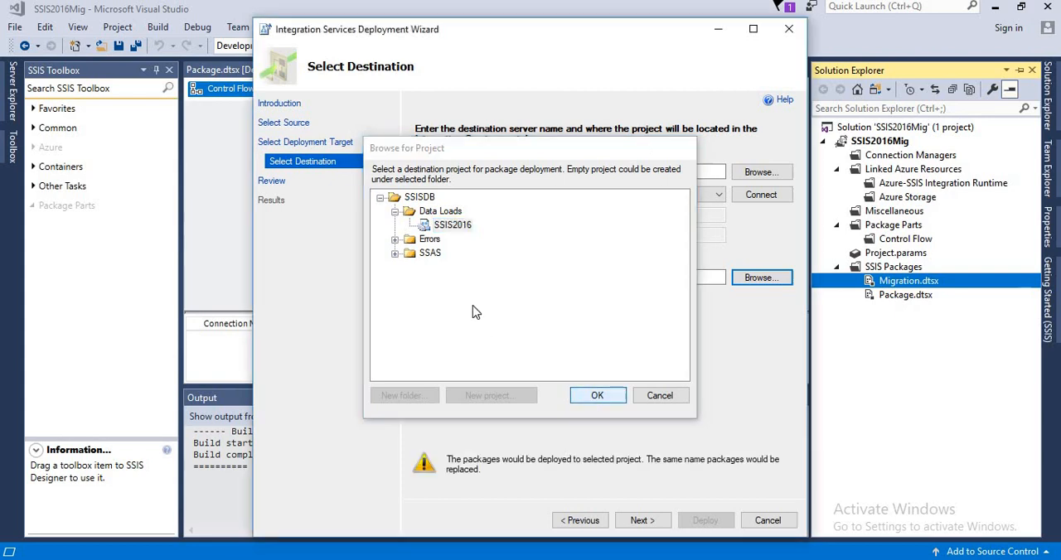
# Deploy the Migration.dtsx package to the selected SSIS2016 project and close the deployment wizard
pyautogui.click(644, 520)
pyautogui.click(705, 521)
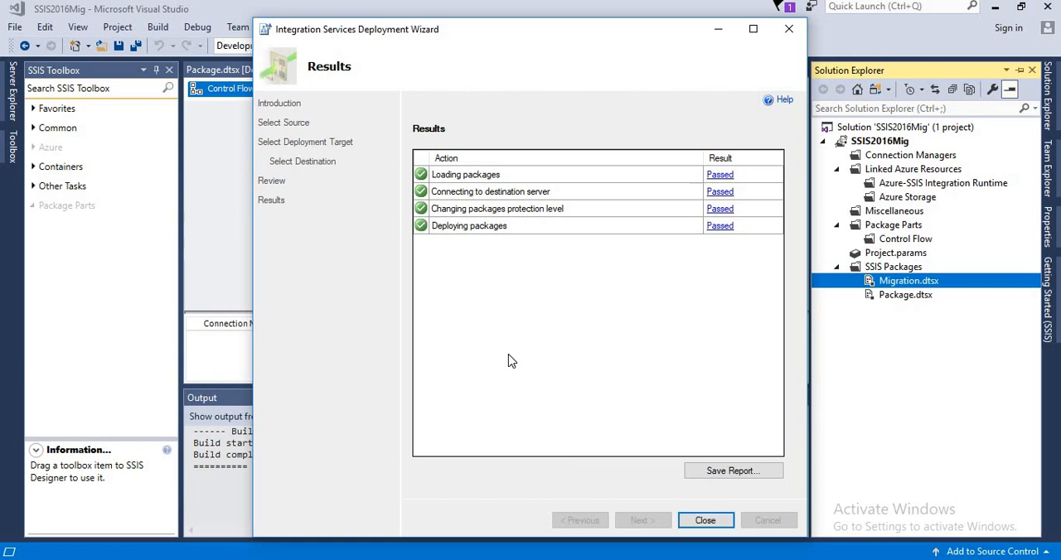
pyautogui.click(705, 520)
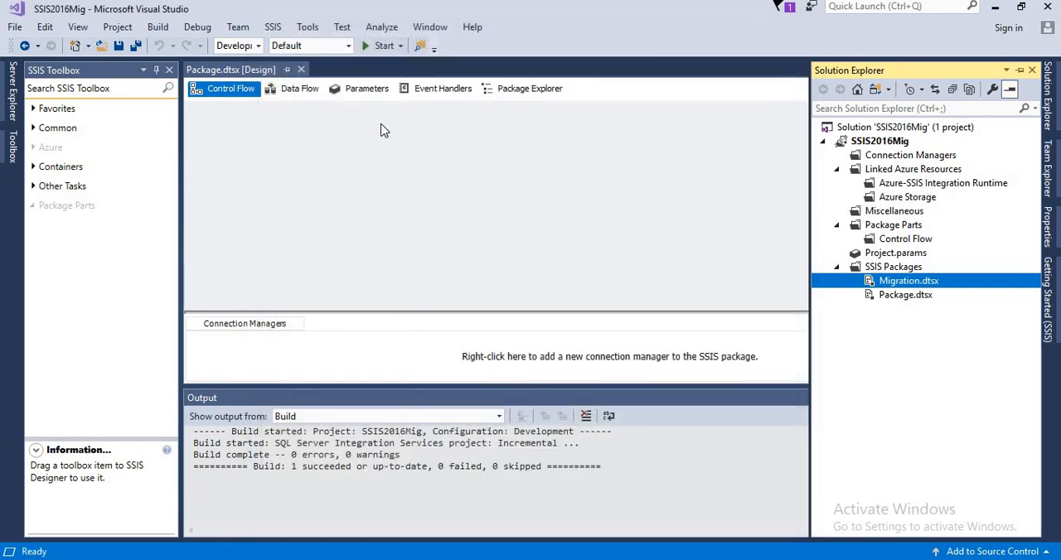
# Switch to SQL Server Management Studio, refresh the Data Loads Projects node and expand the SSIS2016 project down to its packages
pyautogui.hotkey('alt', 'Tab')
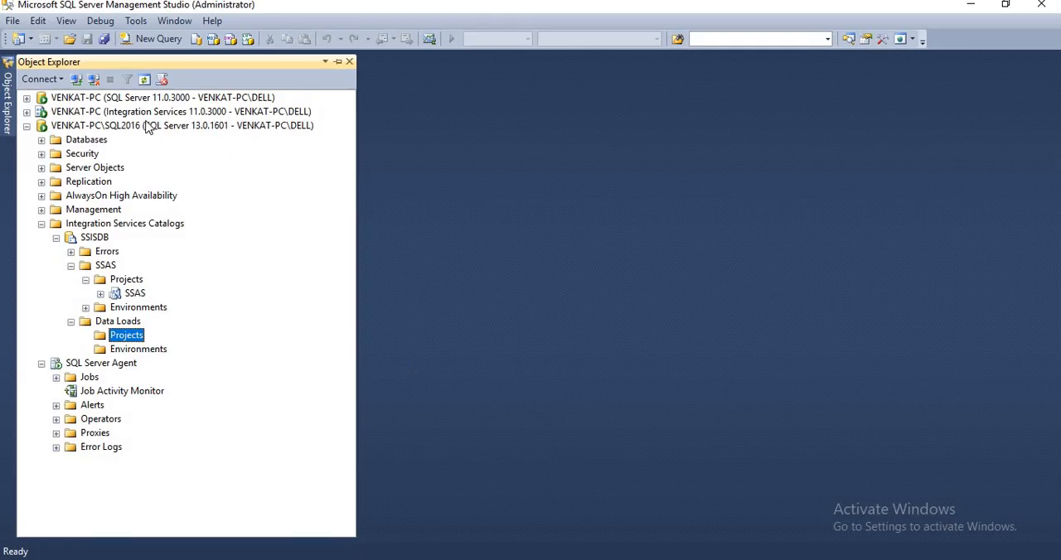
pyautogui.click(144, 79)
pyautogui.click(86, 336)
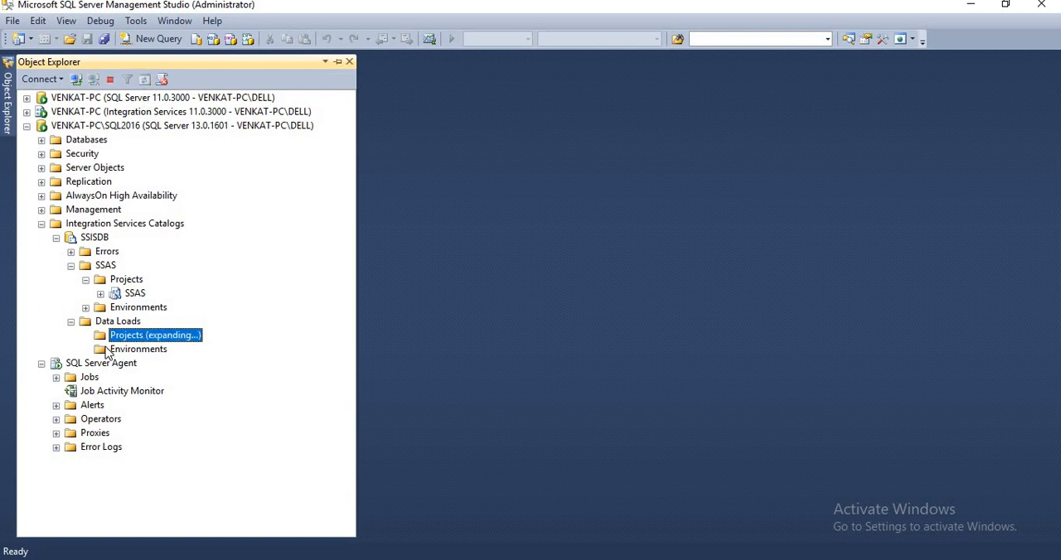
pyautogui.click(100, 349)
pyautogui.click(116, 363)
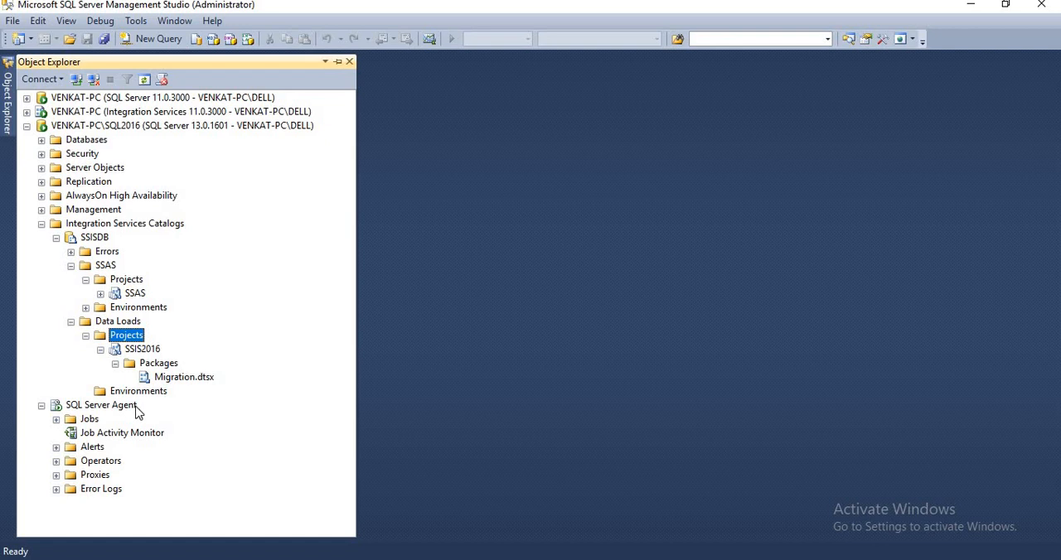
# Create a new SQL Server Agent job on the SQL2016 instance, name it SSIS_2016 and copy that name
pyautogui.click(41, 223)
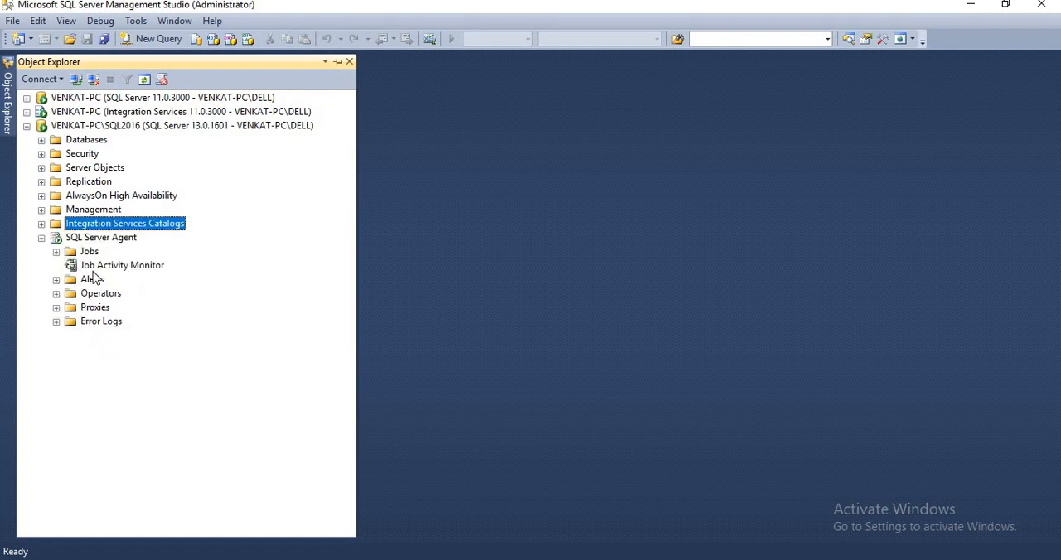
pyautogui.rightClick(88, 252)
pyautogui.click(129, 263)
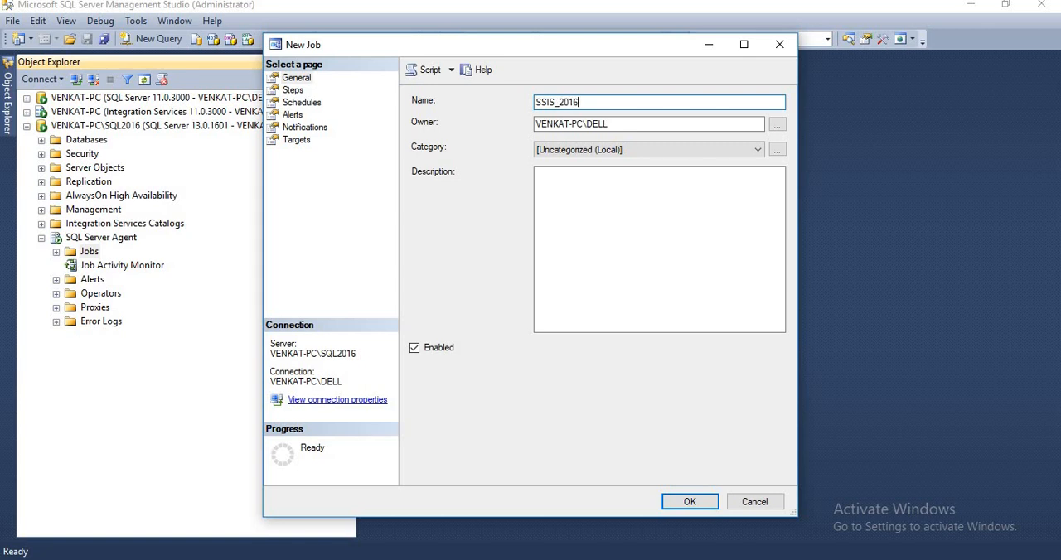
pyautogui.moveTo(598, 101); pyautogui.dragTo(514, 103)
pyautogui.hotkey('ctrl', 'c')
# Add a job step named SSIS_2016 of type SQL Server Integration Services Package, run as SQL Server Agent Service Account
pyautogui.click(293, 89)
pyautogui.click(452, 467)
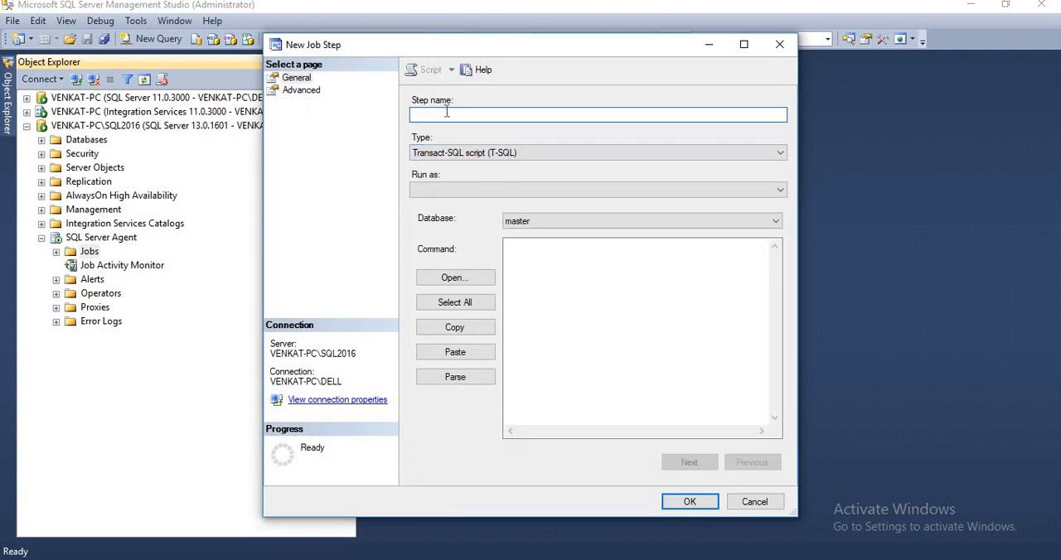
pyautogui.hotkey('ctrl', 'v')
pyautogui.click(469, 158)
pyautogui.click(489, 333)
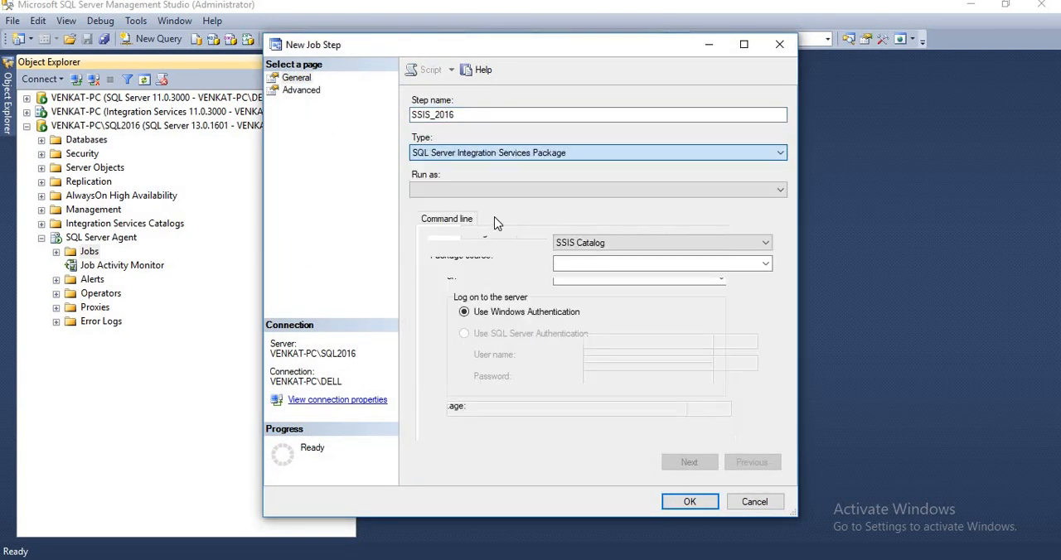
pyautogui.click(499, 193)
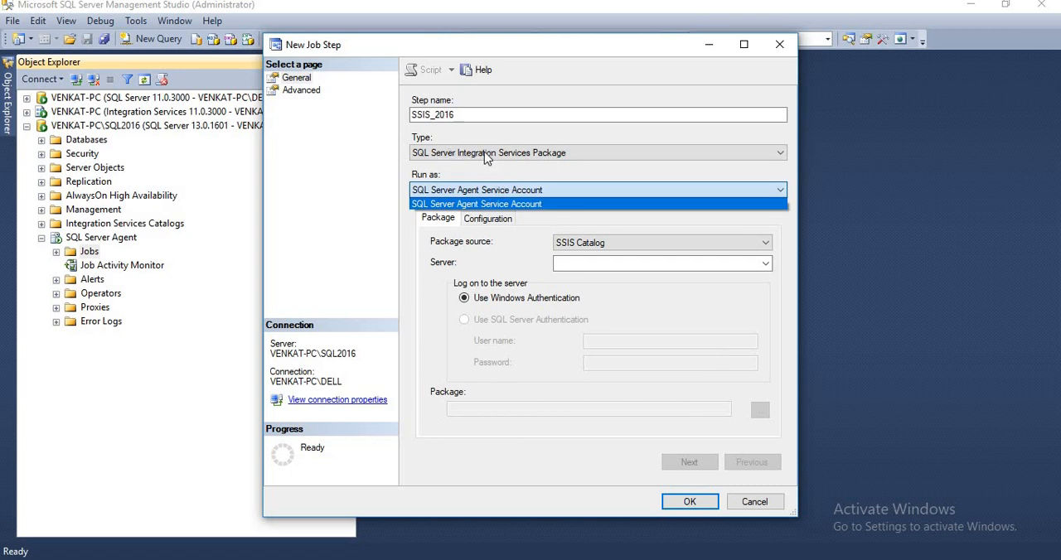
pyautogui.click(551, 201)
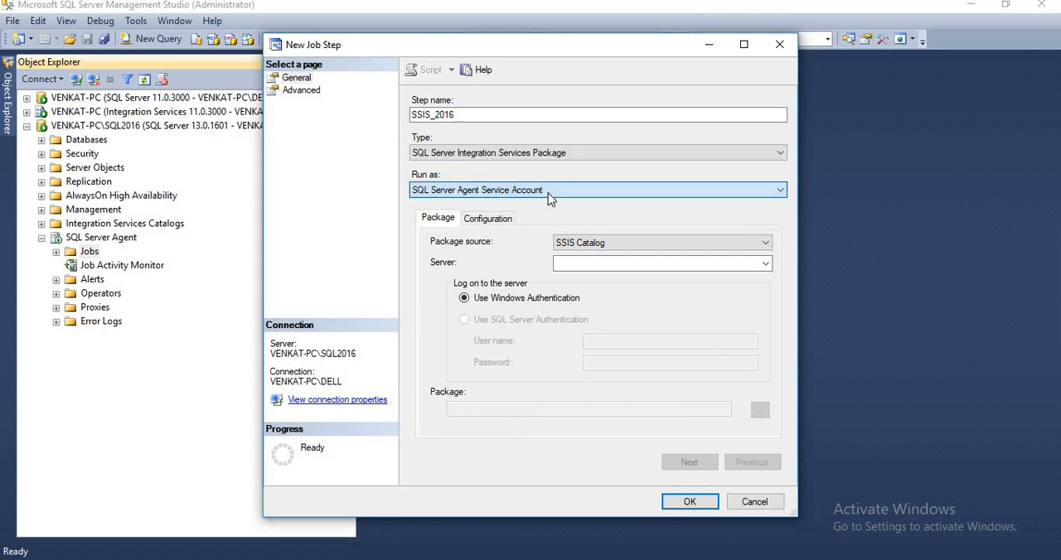
# Keep SSIS Catalog as the job step's package source and set its server to the SQL2016 instance
pyautogui.click(590, 244)
pyautogui.click(591, 247)
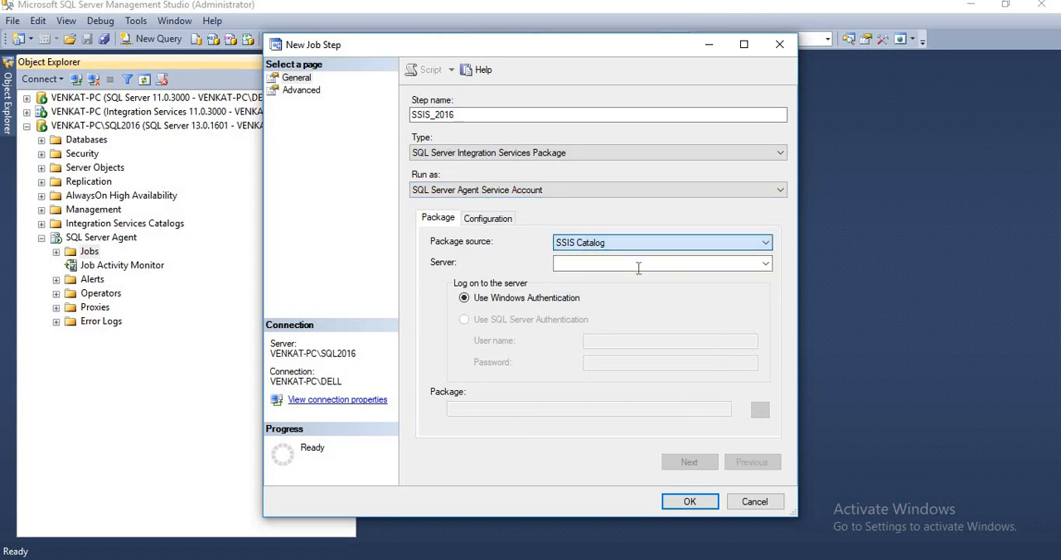
pyautogui.click(768, 260)
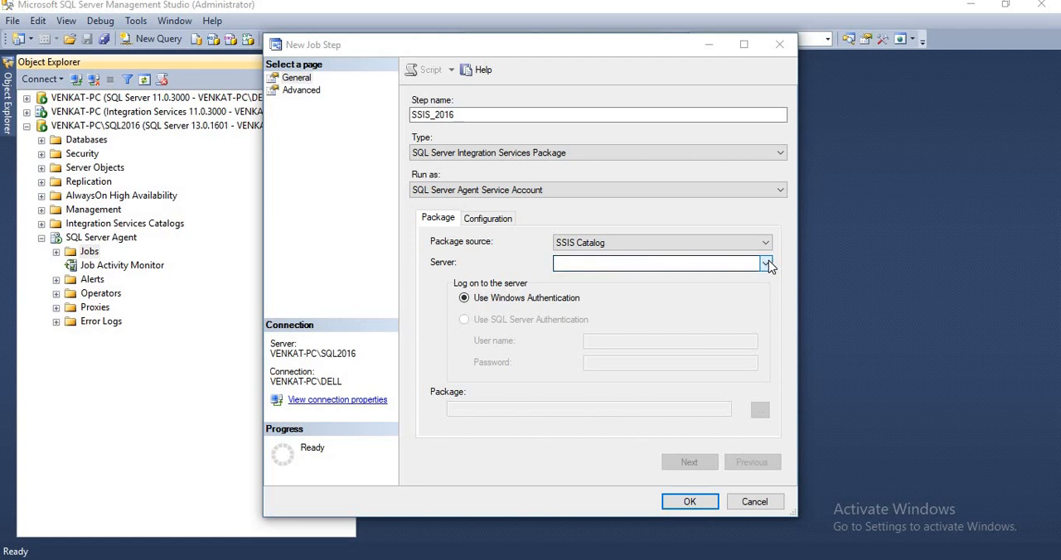
pyautogui.click(658, 288)
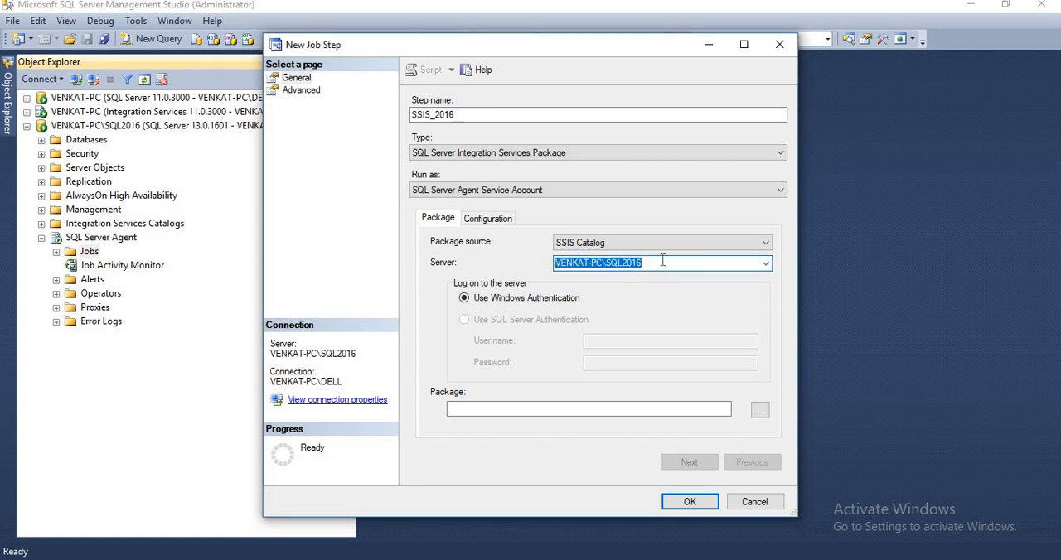
# Choose Migration.dtsx from the SSIS2016 project in SSISDB's Data Loads folder as the step's package, and save the step and job
pyautogui.click(759, 409)
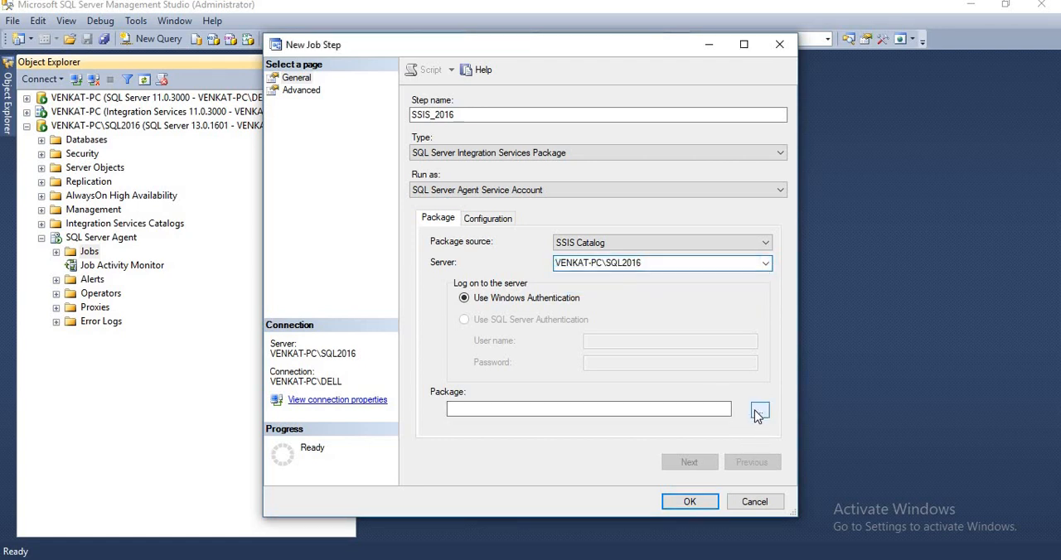
pyautogui.click(442, 213)
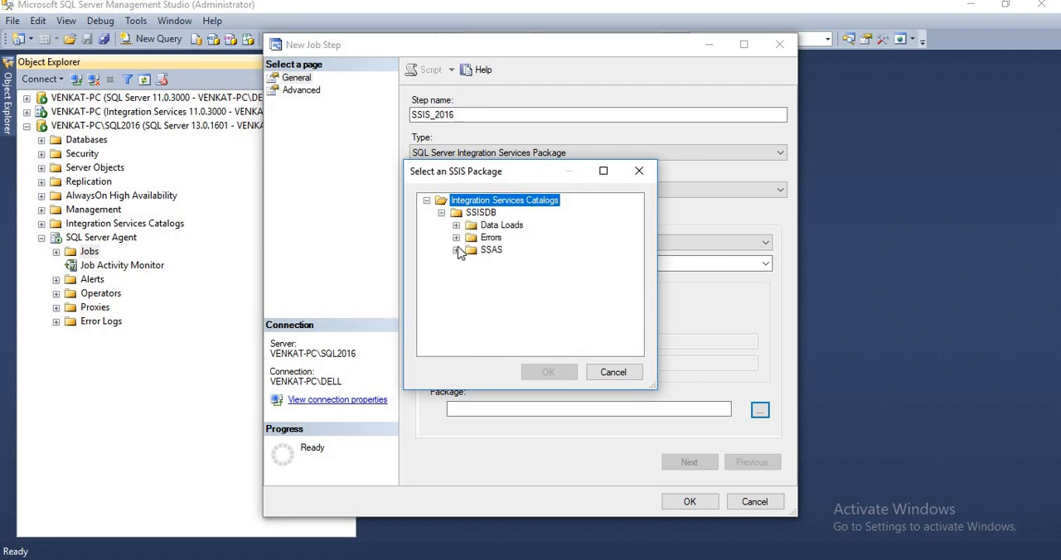
pyautogui.click(456, 226)
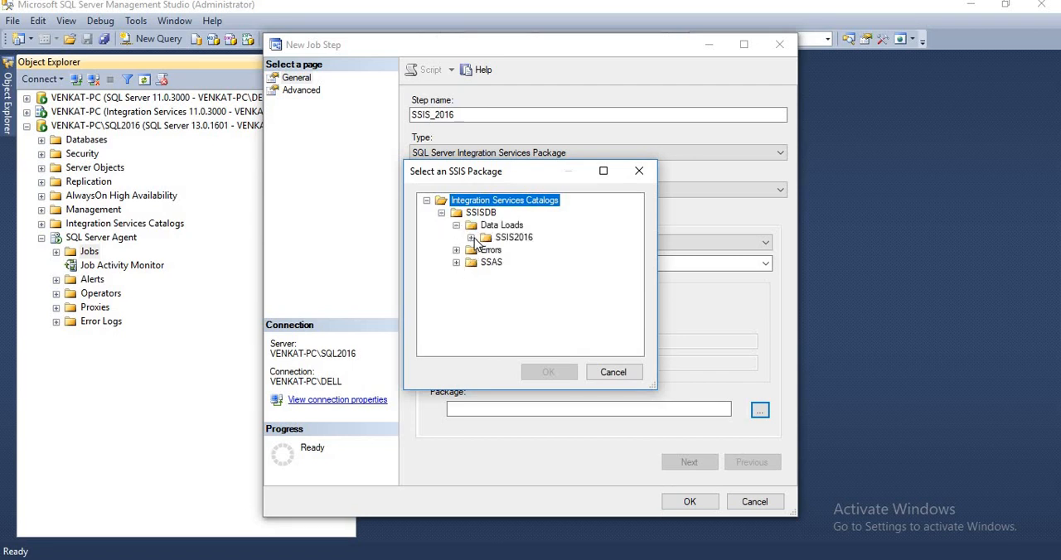
pyautogui.click(471, 237)
pyautogui.click(535, 249)
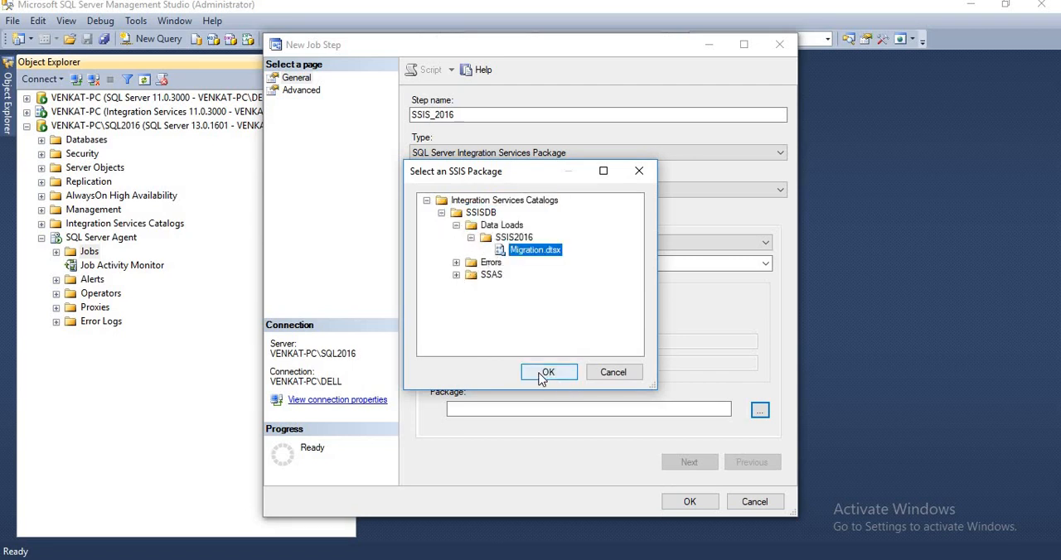
pyautogui.click(547, 373)
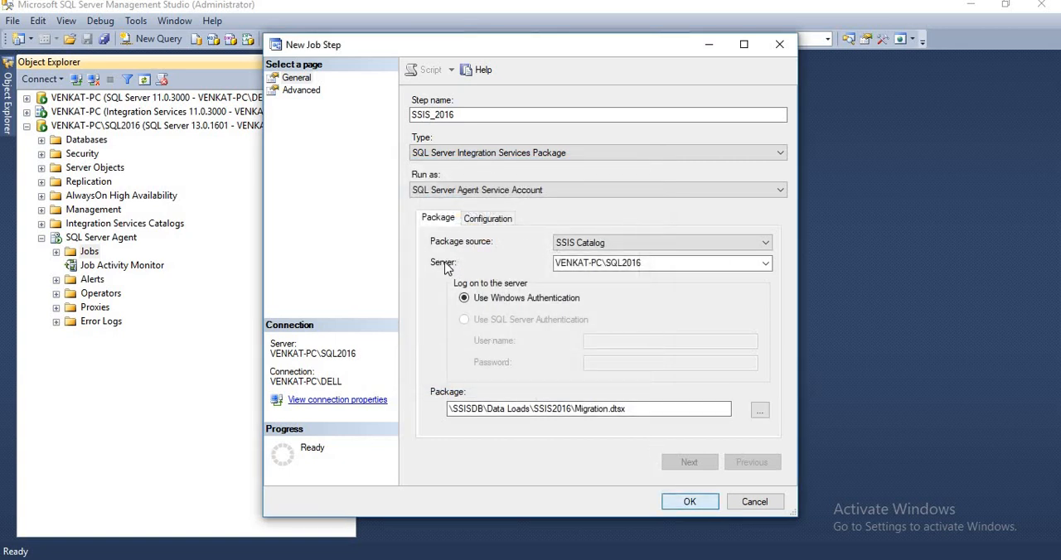
pyautogui.click(684, 503)
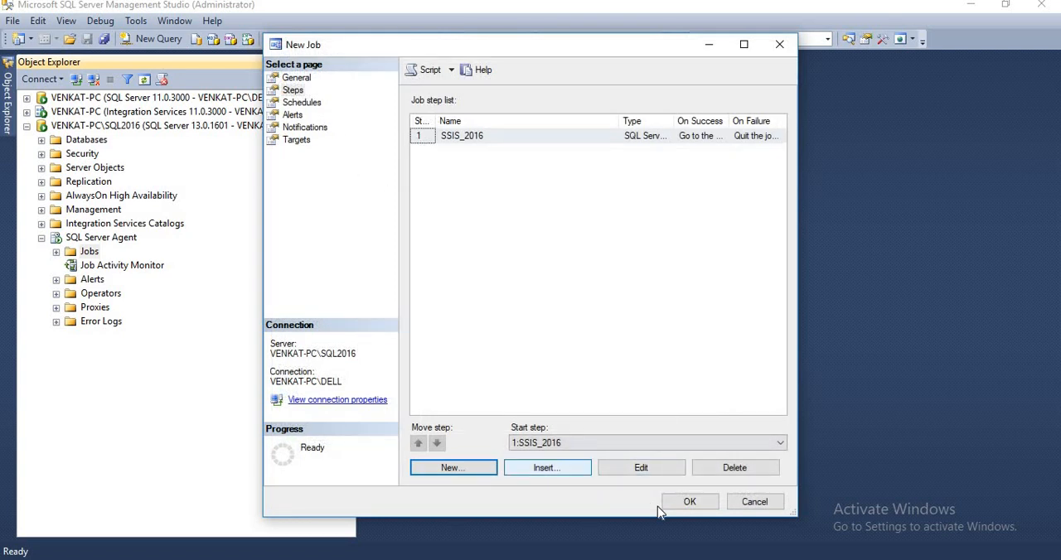
pyautogui.click(688, 503)
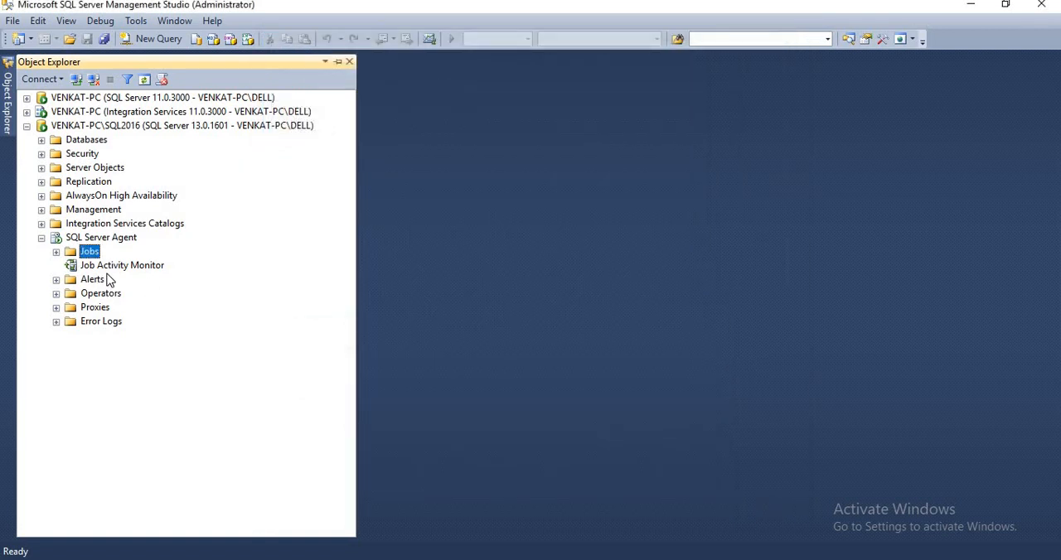
# Open the Job Activity Monitor maximized, start the SSIS_2016 job and close the start status window
pyautogui.doubleClick(162, 267)
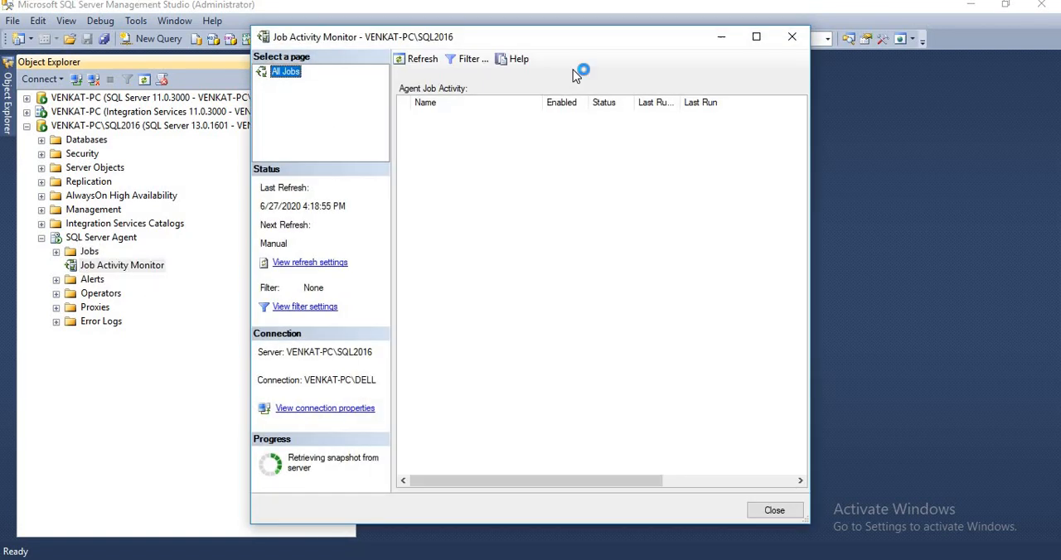
pyautogui.doubleClick(570, 42)
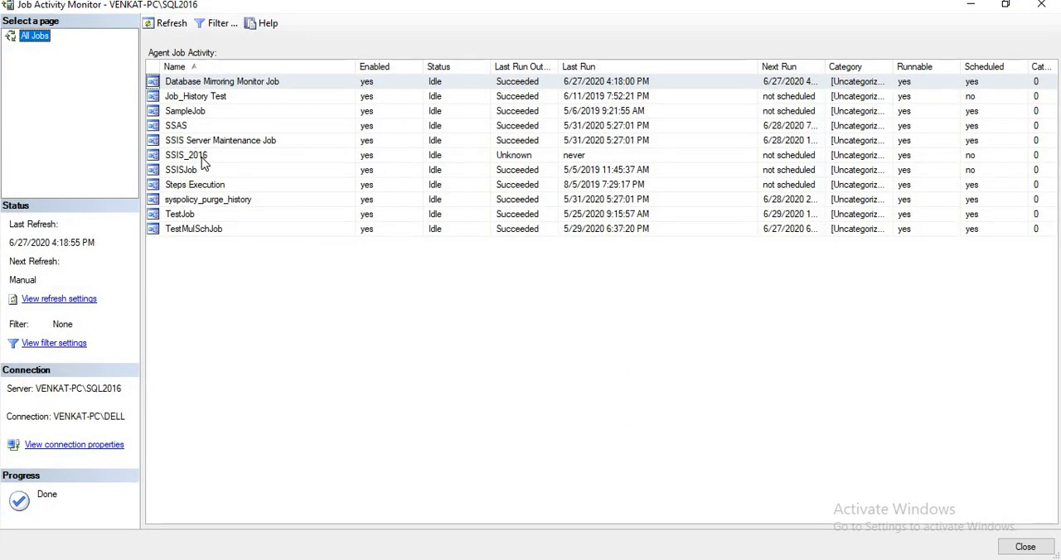
pyautogui.click(203, 159)
pyautogui.rightClick(203, 161)
pyautogui.click(249, 166)
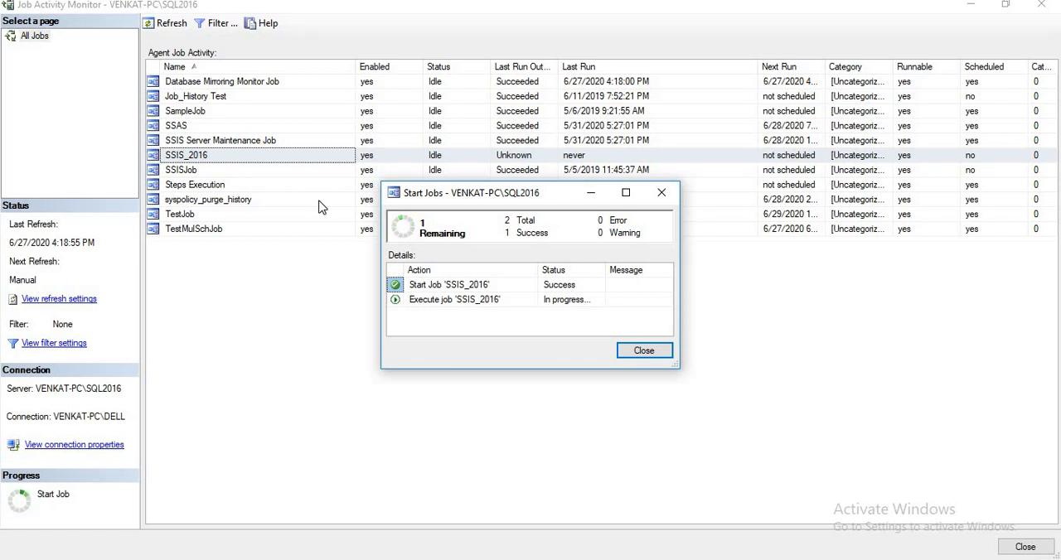
pyautogui.click(644, 352)
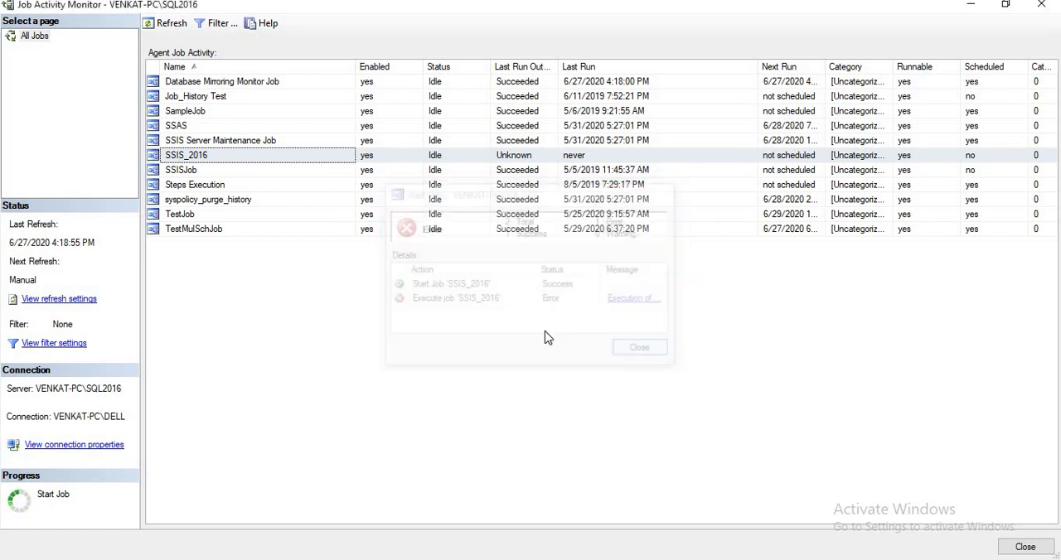